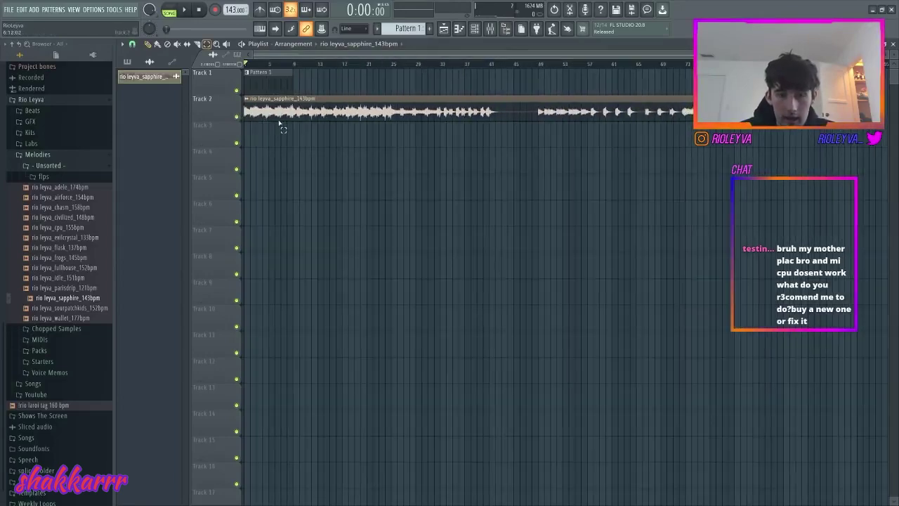
Step: Duplicate the Pattern 1 clip four times along Track 1, up to bar 41
key("ctrl+b")
key("ctrl+b")
key("ctrl+b")
key("ctrl+b")
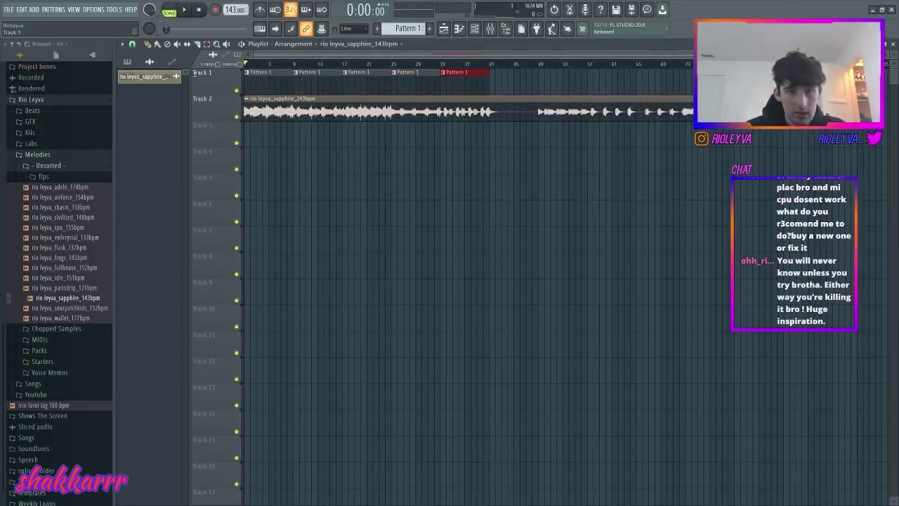
Step: Set the playlist snap to Bar and trim the sapphire melody clip to end at bar 41, deleting the leftover audio
left_click(132, 45)
left_click(144, 173)
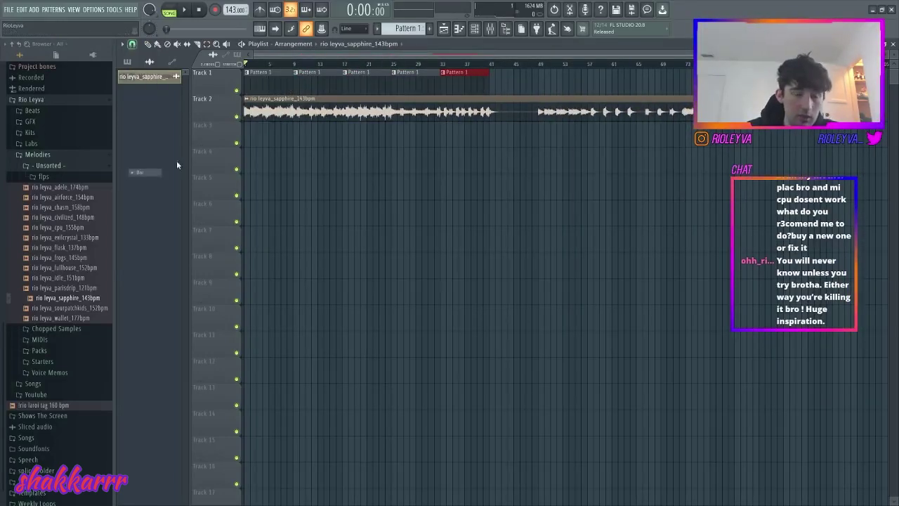
left_click(539, 113)
key("e")
key("Delete")
left_click(663, 111)
key("Delete")
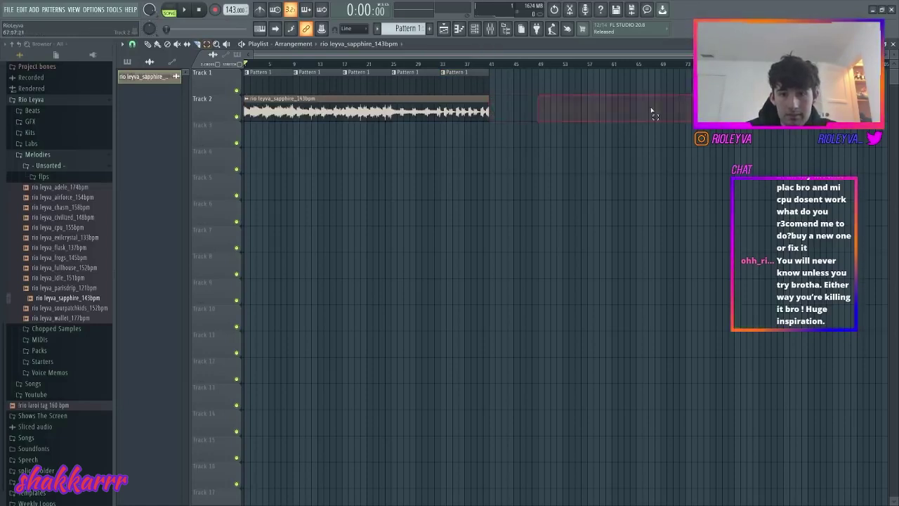
Step: Route the sapphire melody to mixer insert 1 and lower that insert's fader well below its default during playback
key("F9")
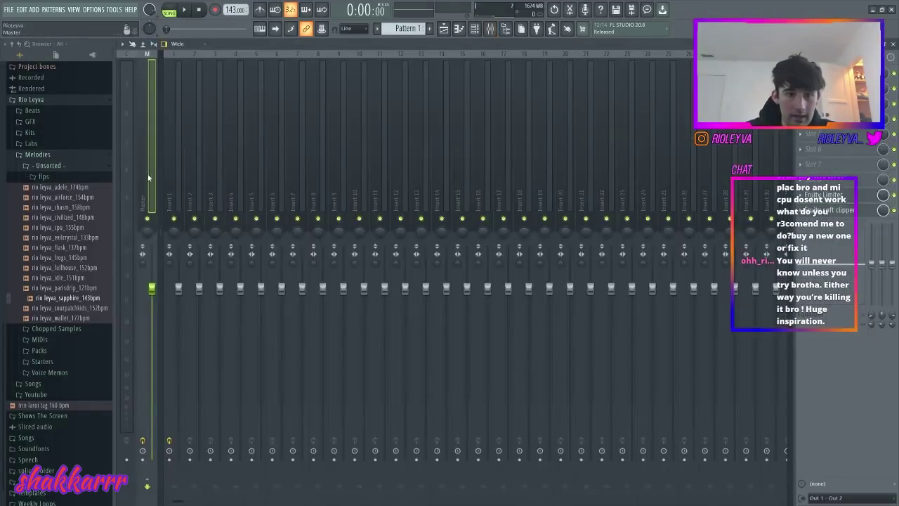
left_click(169, 169)
key("ctrl+l")
key("space")
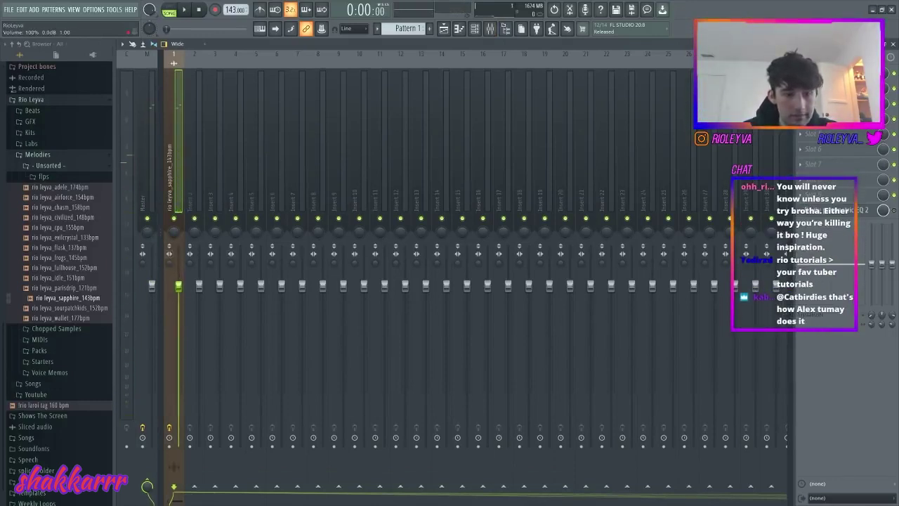
key("space")
left_click_drag(178, 285, 178, 335)
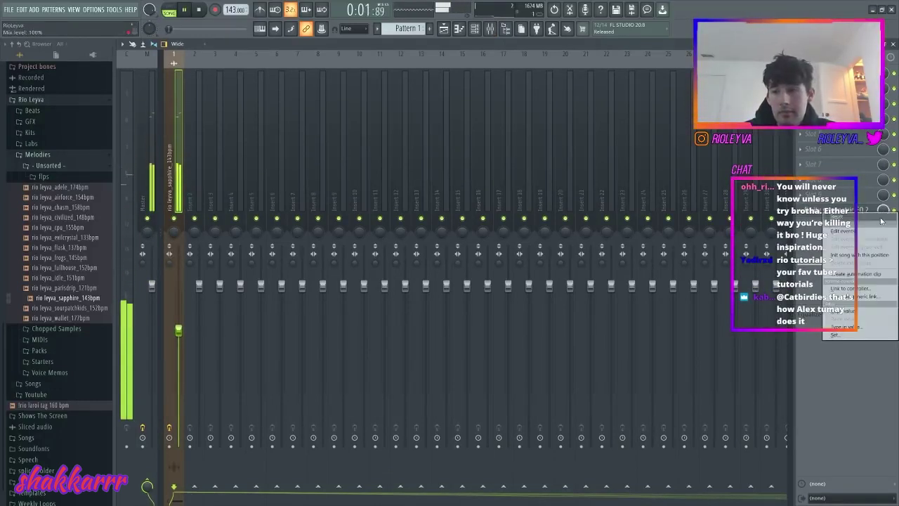
Step: Automate the melody EQ's mix level in the playlist, keeping it at minimum until bar 9 and raising it there
left_click(443, 28)
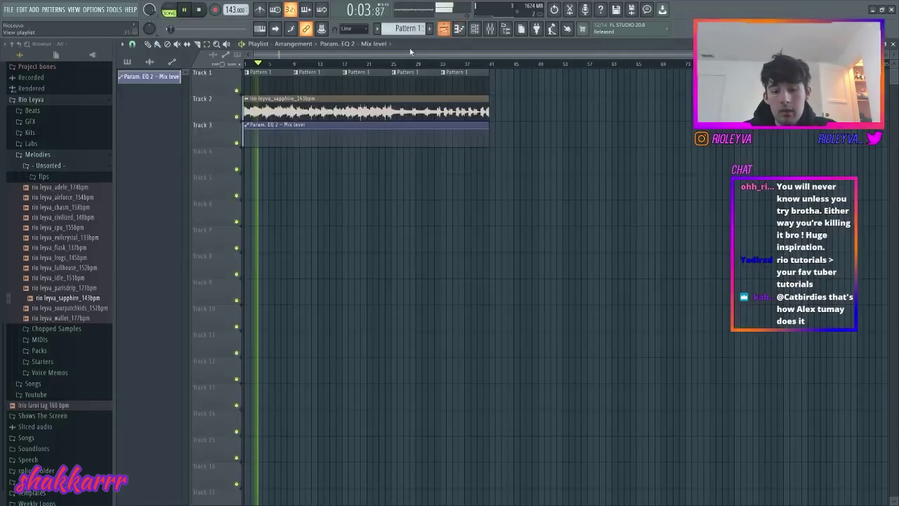
left_click_drag(246, 129, 246, 148)
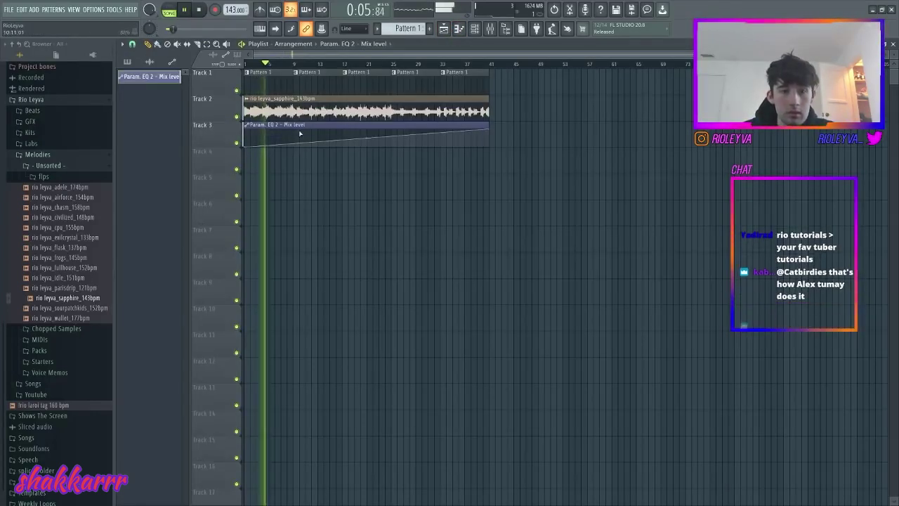
right_click(293, 130)
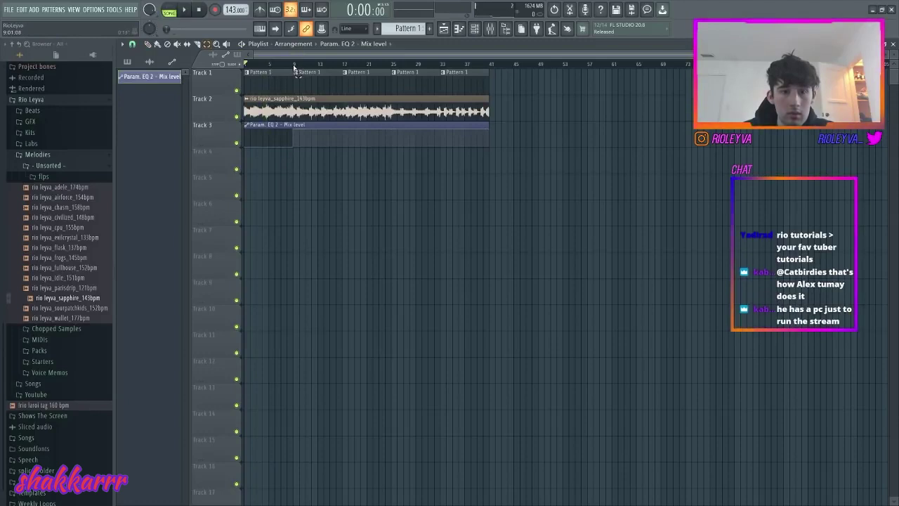
Step: Select bars 9 to 41 for playback and lower the melody's mixer fader slightly further
left_click_drag(294, 63, 491, 87)
left_click(489, 28)
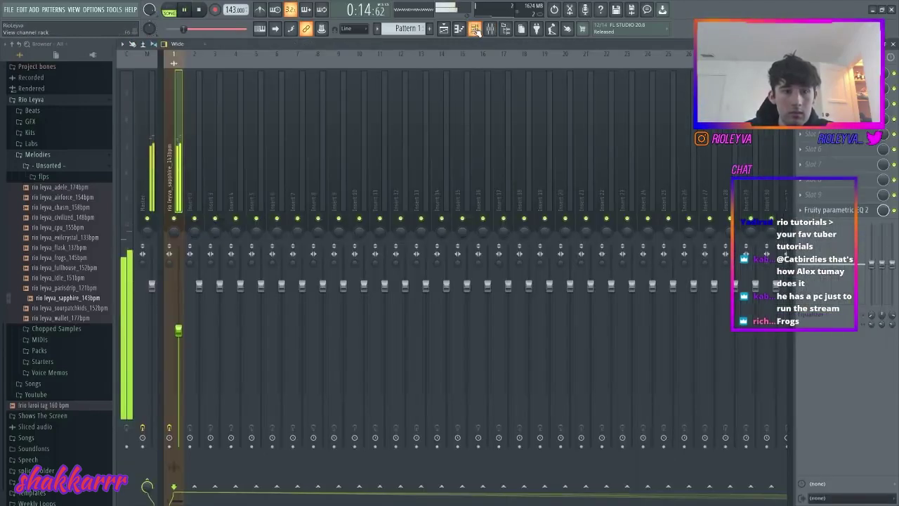
left_click(475, 29)
left_click_drag(178, 331, 179, 338)
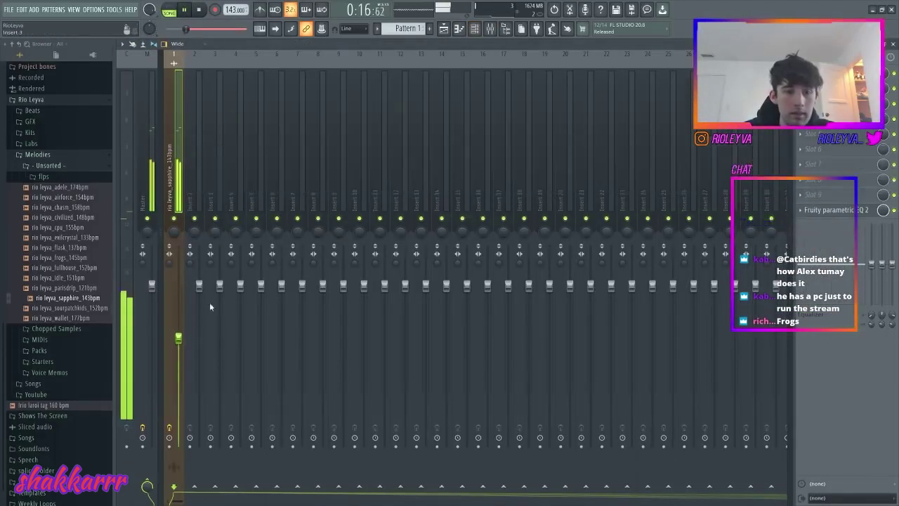
key("space")
Step: Open the channel rack and show all channels, including the melody and automation clips
left_click(476, 29)
left_click(252, 143)
left_click(252, 153)
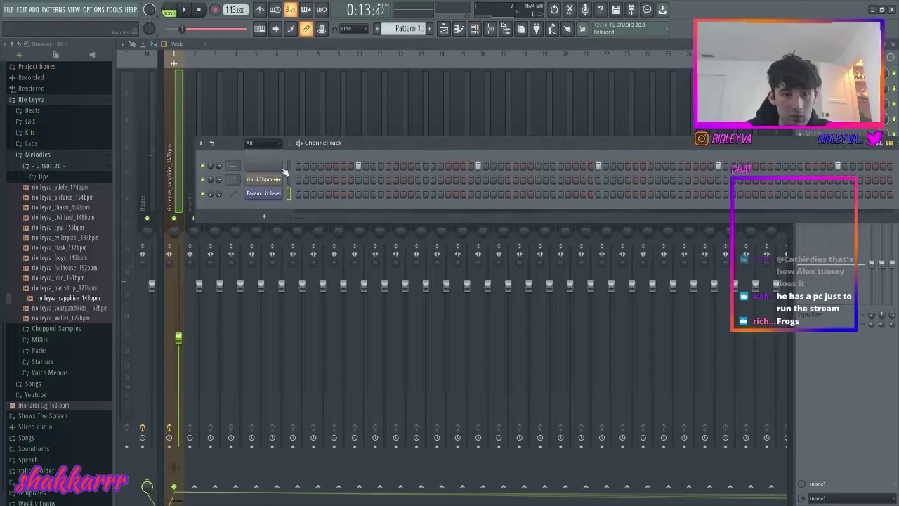
Step: Load rio - lil clap from the !Rio Leyva - 10k Drumkit claps onto the unnamed channel
scroll(14, 177, "up", 7)
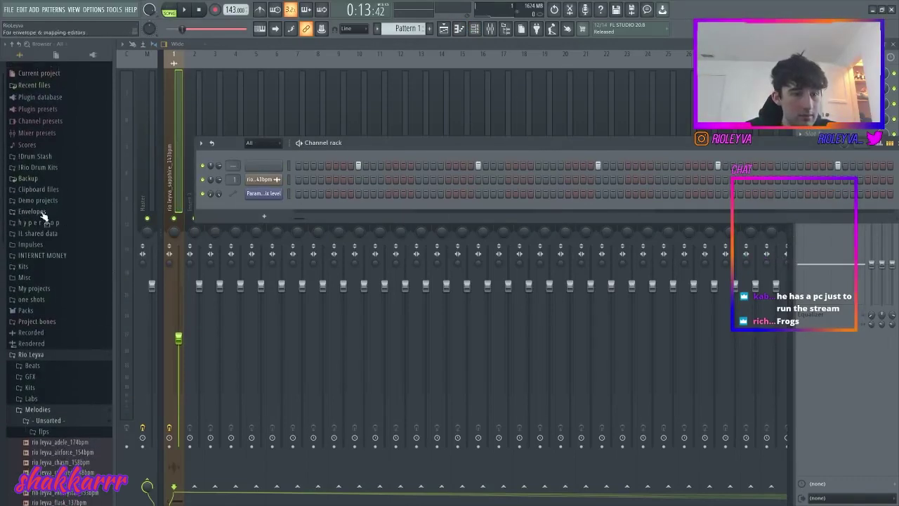
left_click(39, 162)
left_click(56, 172)
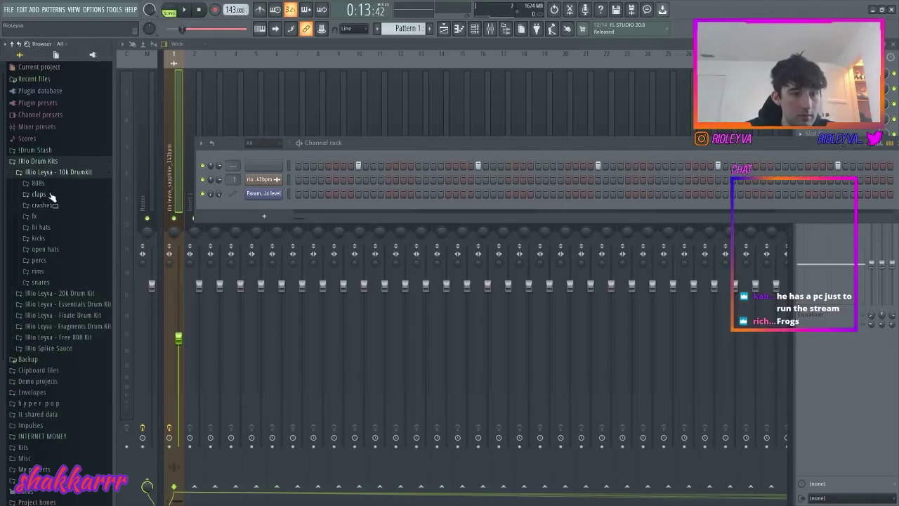
left_click(38, 194)
left_click_drag(48, 225, 291, 167)
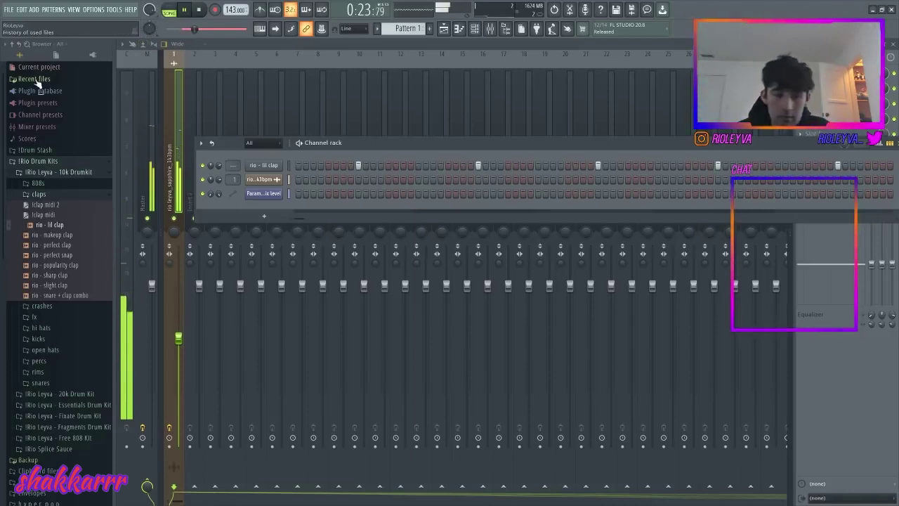
Step: Add rio - hit hi hat as a channel and program a sparse hi-hat rhythm with a quick three-hit run at steps 5 to 7
left_click(40, 328)
mouse_move(51, 248)
left_mouse_down()
mouse_move(318, 214)
mouse_move(260, 184)
mouse_move(265, 175)
left_mouse_up()
left_click(300, 179)
left_click_drag(330, 180, 343, 181)
left_click(405, 179)
left_click(434, 180)
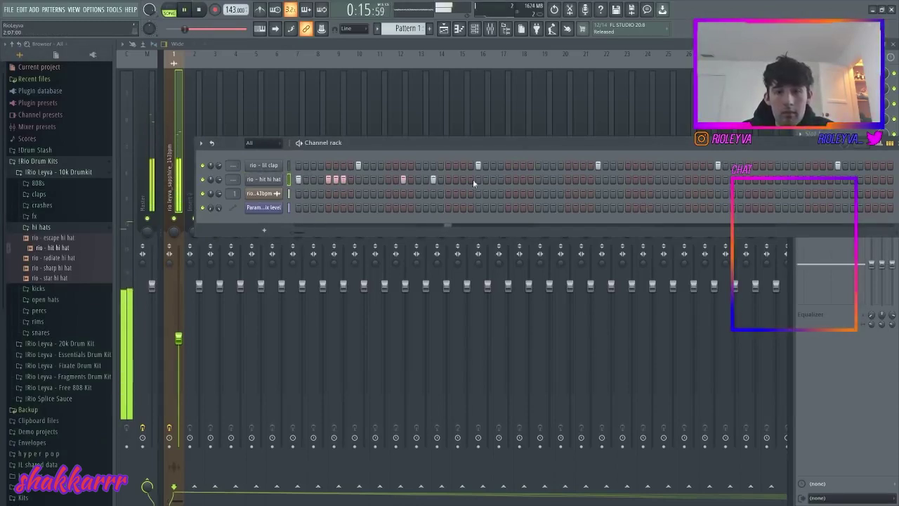
left_click(538, 180)
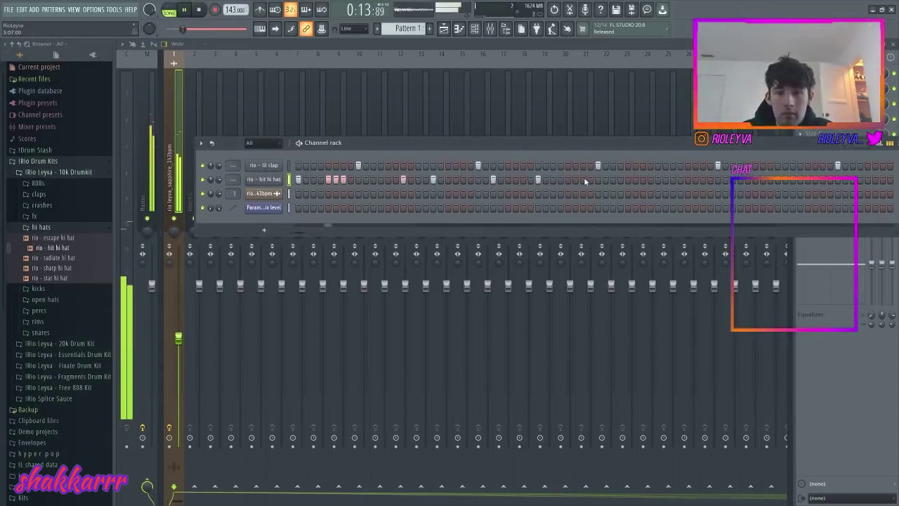
left_click(561, 180)
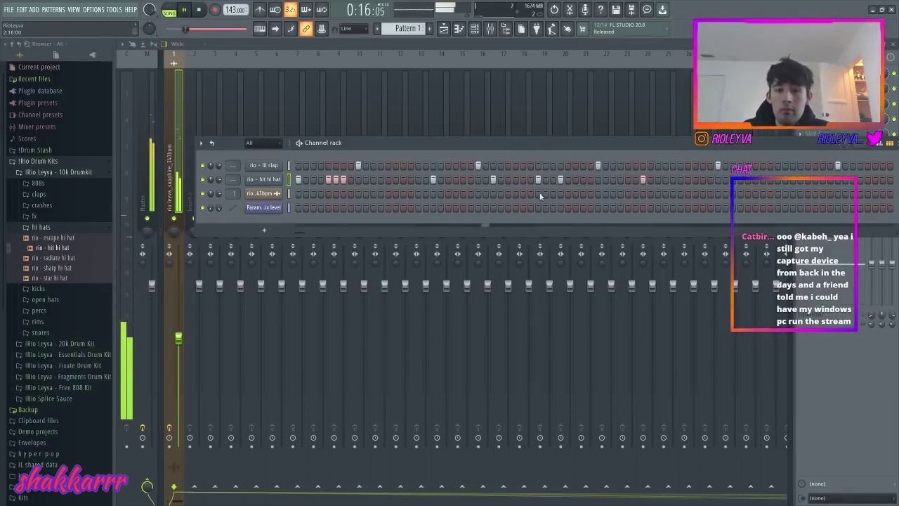
left_click(583, 165)
key("space")
right_click(584, 165)
left_click_drag(591, 165, 597, 165)
key("space")
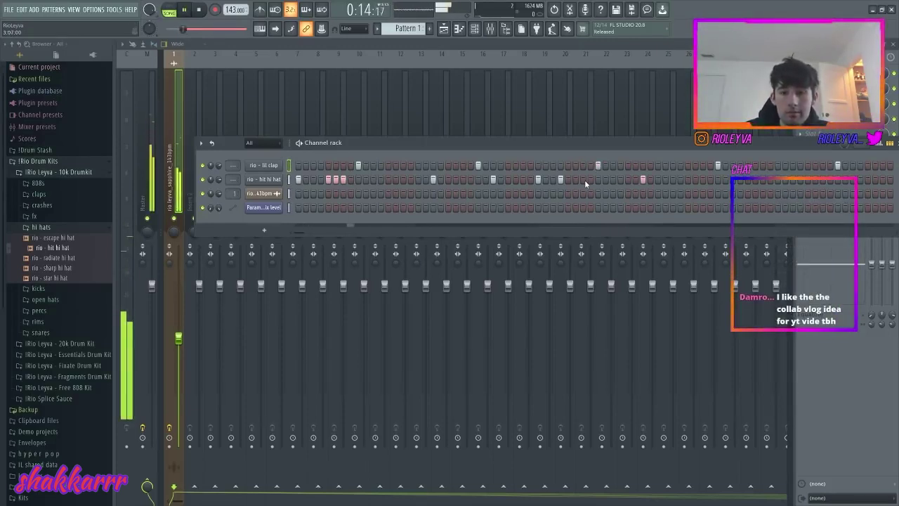
Step: Complete the four-bar hi-hat rhythm with a three-hit run at the end of bar 4, and duplicate it across bars 5 to 8
right_click(642, 181)
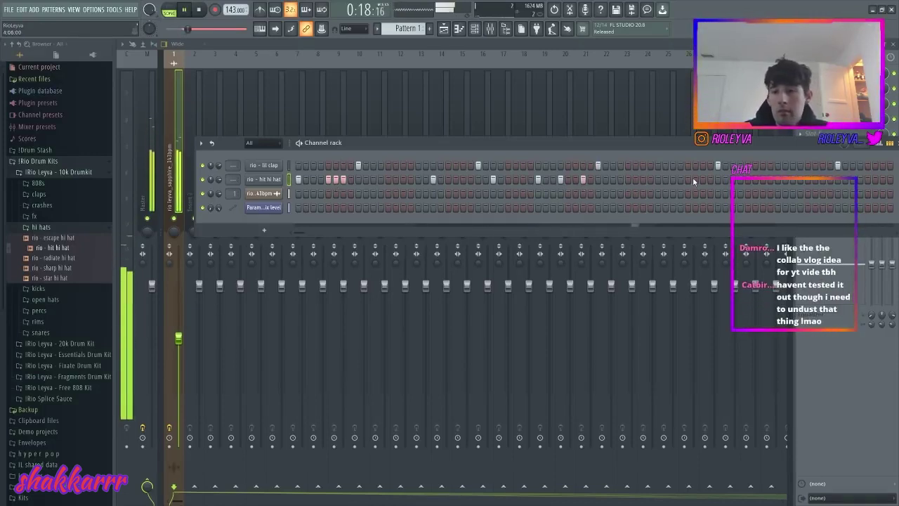
left_click_drag(748, 182, 756, 182)
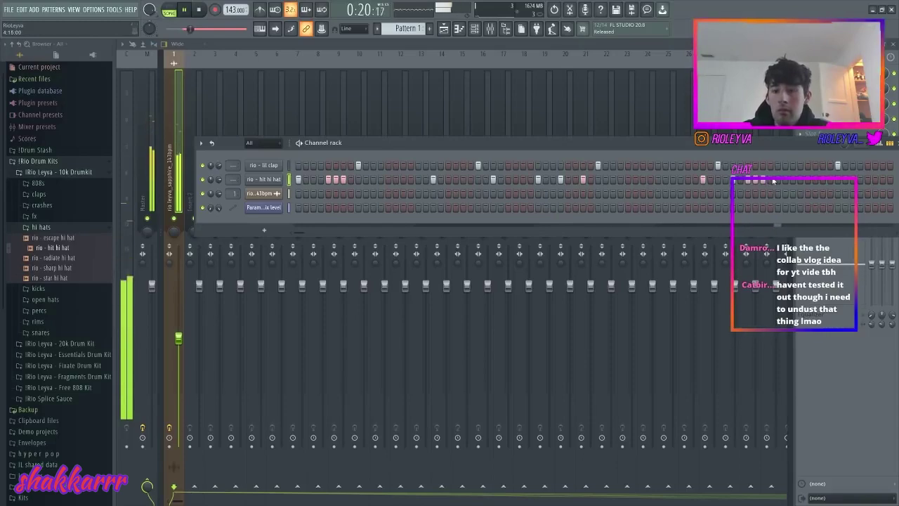
key("space")
right_click(254, 179)
left_click(309, 181)
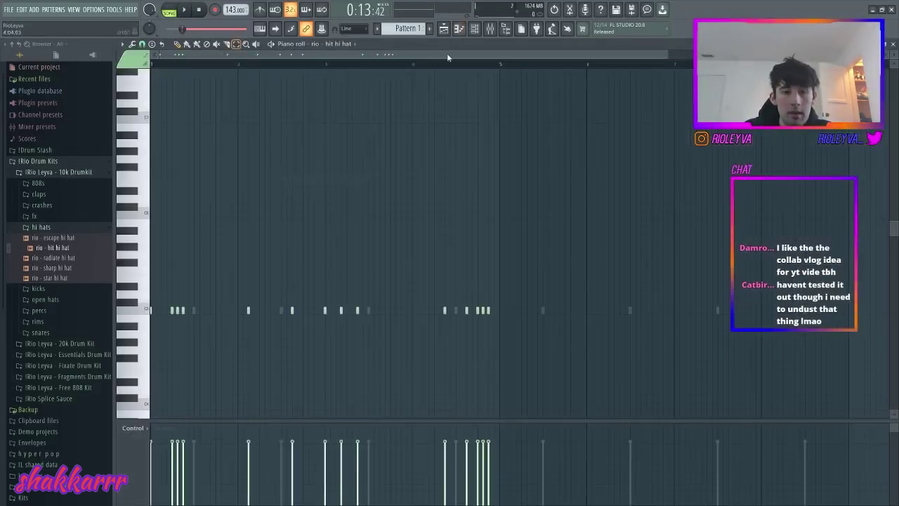
key("ctrl+a")
key("ctrl+b")
left_click(520, 65, "ctrl")
key("space")
Step: Clone the rio - hit hi hat channel twice in the channel rack
left_click(475, 29)
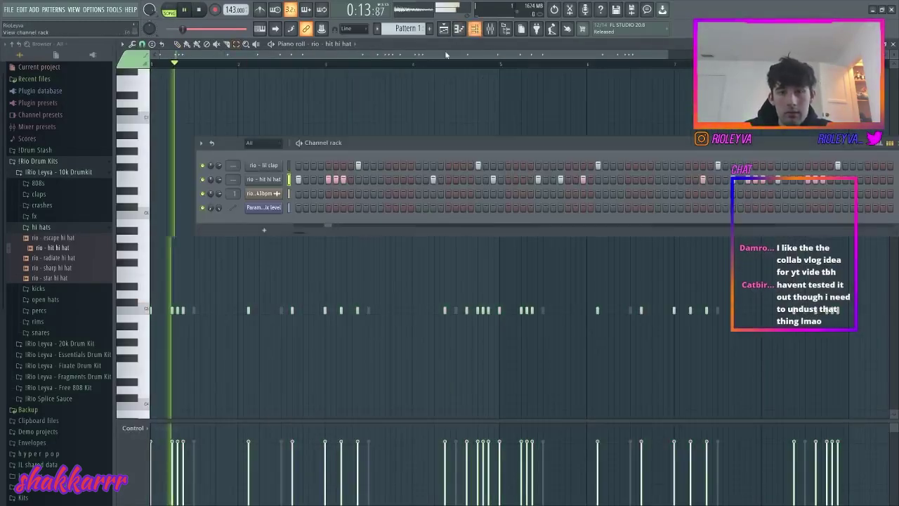
right_click(258, 182)
left_click(299, 259)
right_click(263, 193)
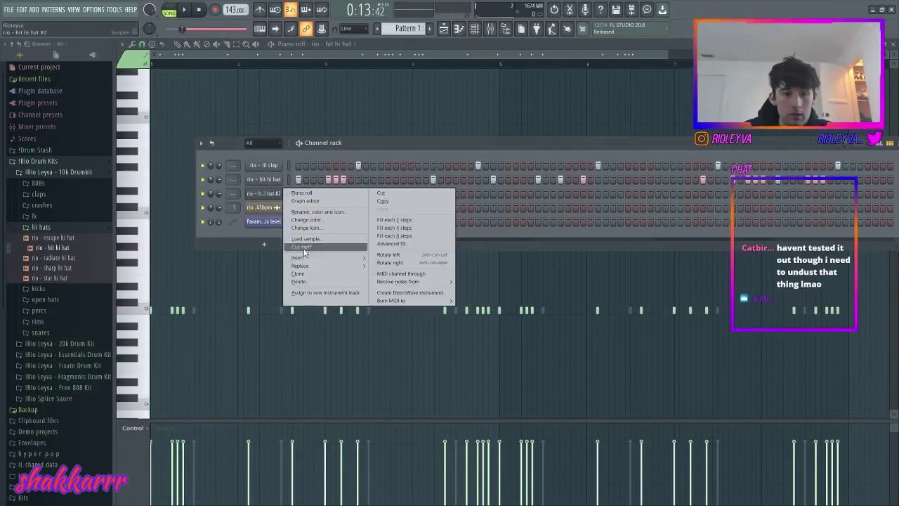
left_click(311, 273)
Step: Audition the clap samples in the !Rio Leyva - Fixate Drum Kit
scroll(56, 246, "down", 5)
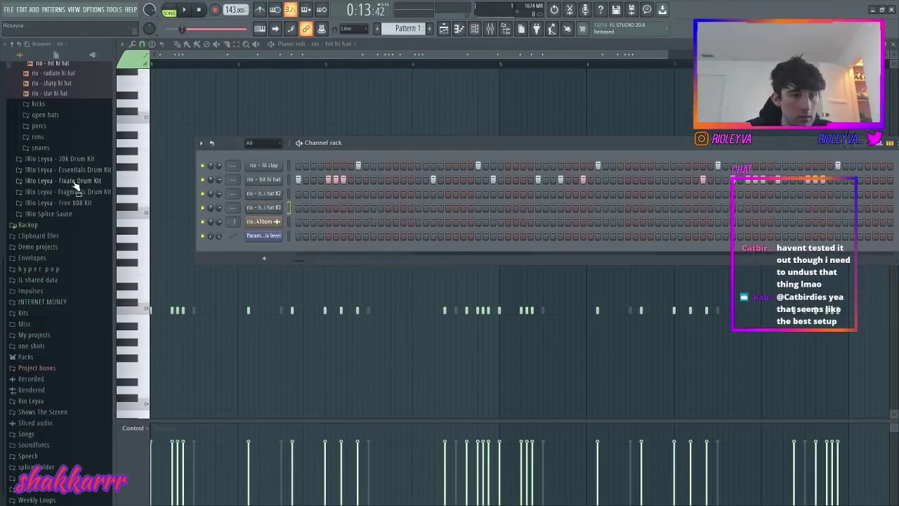
left_click(63, 176)
left_click(43, 213)
left_click(54, 254)
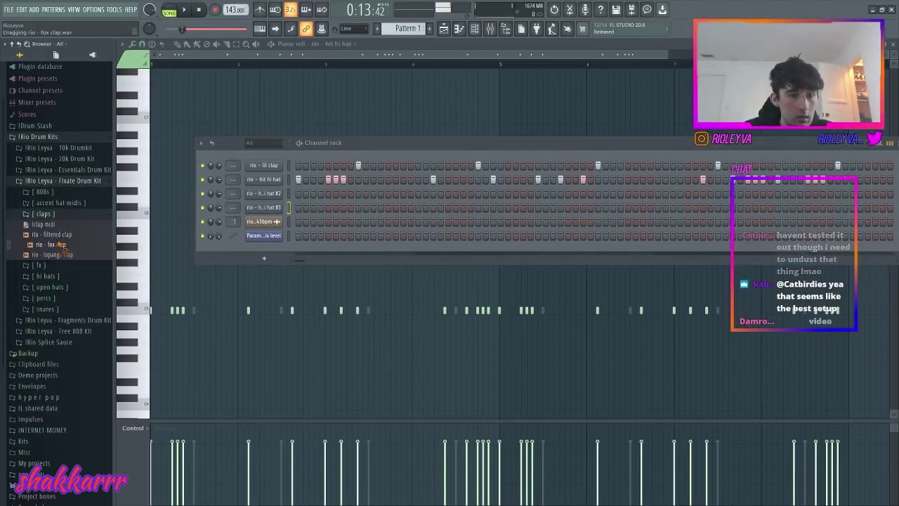
left_click_drag(102, 244, 60, 231)
left_click(56, 235)
left_click(49, 254)
Step: Load the rio - baby accent hat MIDI onto the rio - hit hi hat #3 channel and play it
left_click(34, 203)
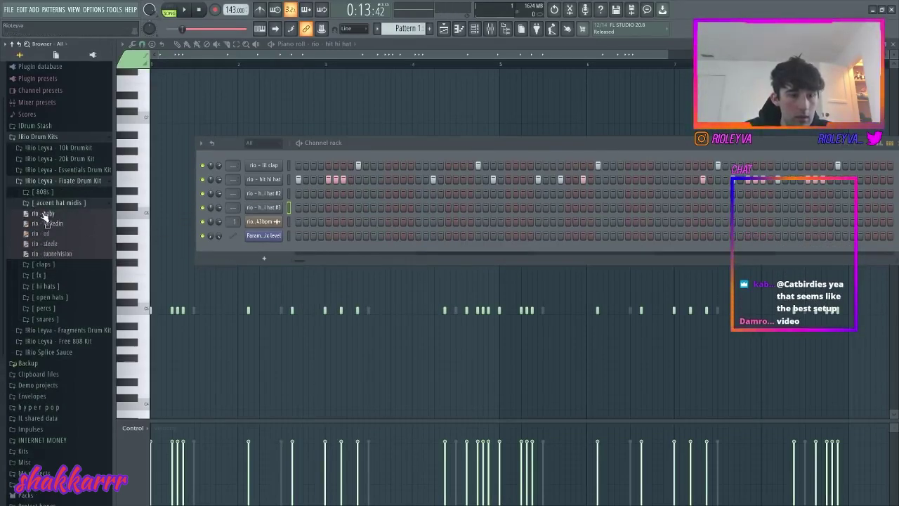
left_click_drag(37, 219, 281, 214)
key("space")
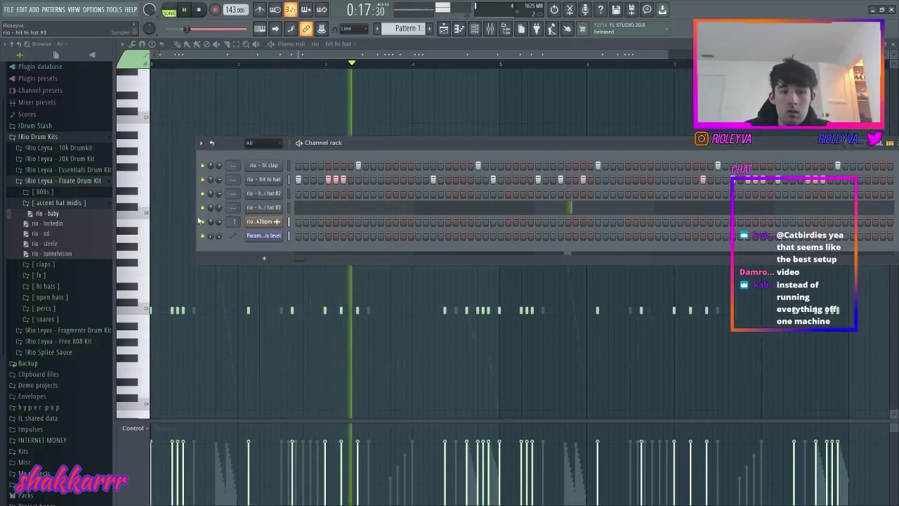
Step: Add rio - metalic snare below the clap, copy the clap's steps onto it, and lower its channel volume
left_click(57, 320)
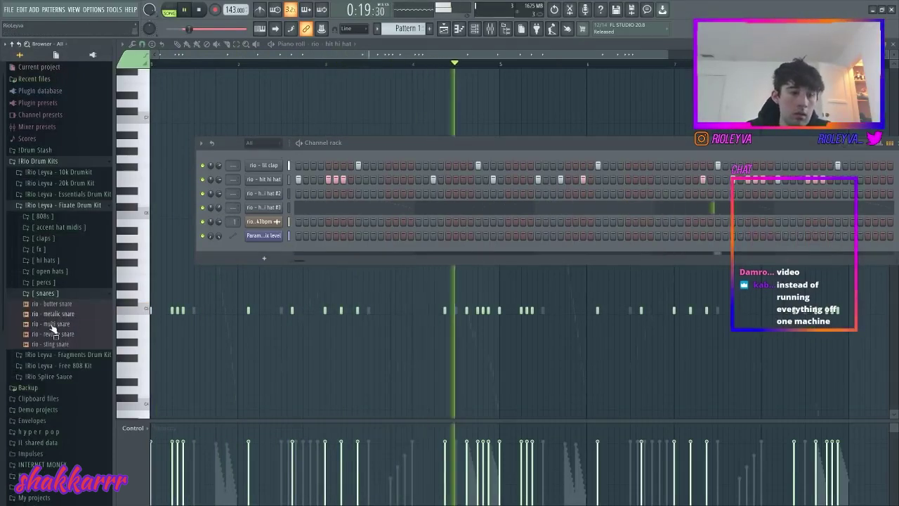
left_click_drag(54, 316, 286, 170)
left_click(289, 166)
key("ctrl+c")
left_click(289, 180)
key("ctrl+v")
left_click_drag(218, 179, 219, 185)
Step: Add rio - butter snare as a channel with a hit on step 3, and duplicate that hit every two bars through bar 8
left_click_drag(53, 303, 289, 264)
left_click(314, 264)
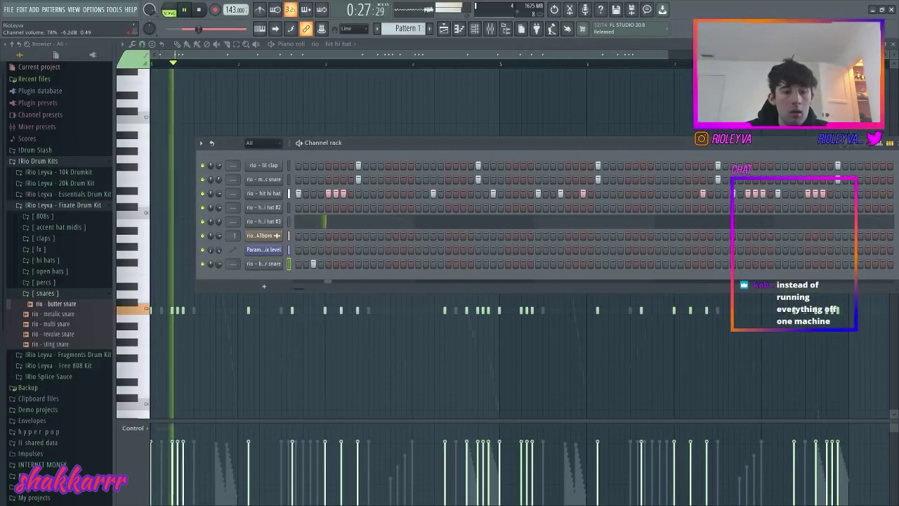
right_click(269, 258)
left_click(281, 264)
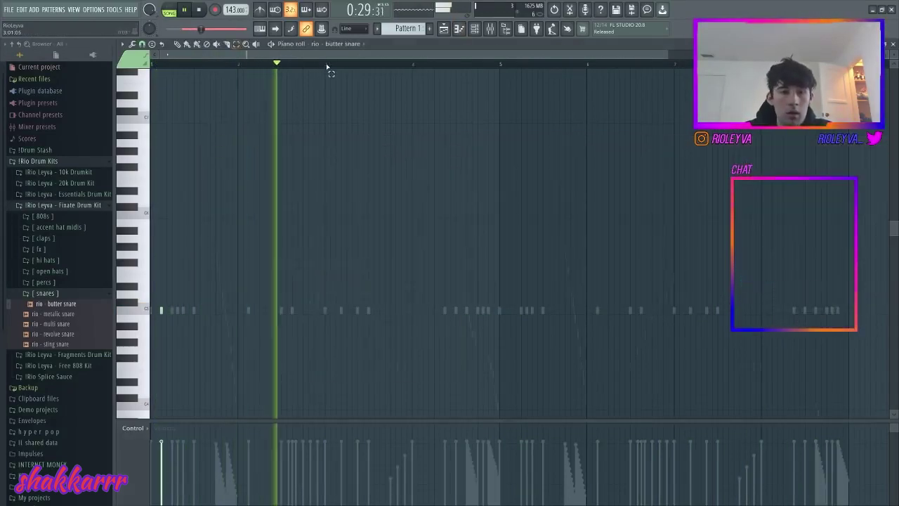
left_click_drag(325, 65, 133, 81)
key("ctrl+b")
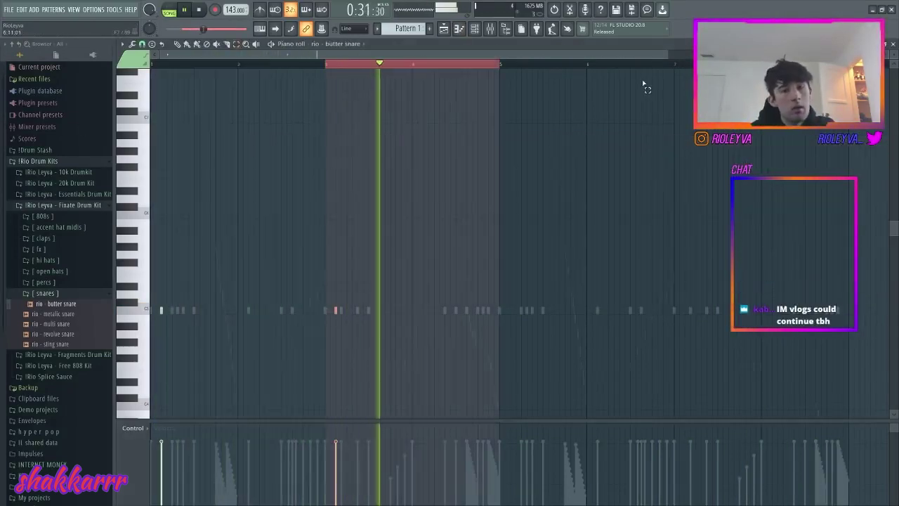
key("ctrl+b")
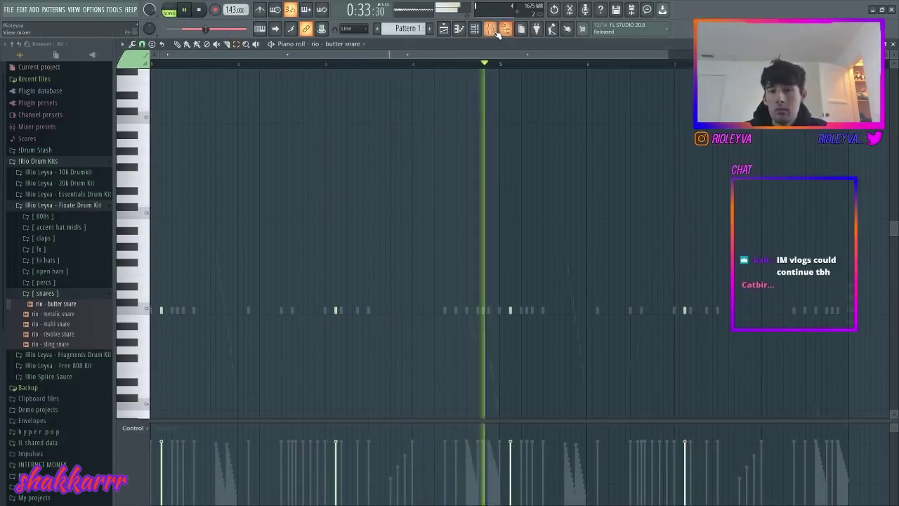
Step: Lower the sapphire melody's mixer fader slightly to balance it against the drums
key("F9")
left_click_drag(179, 339, 179, 346)
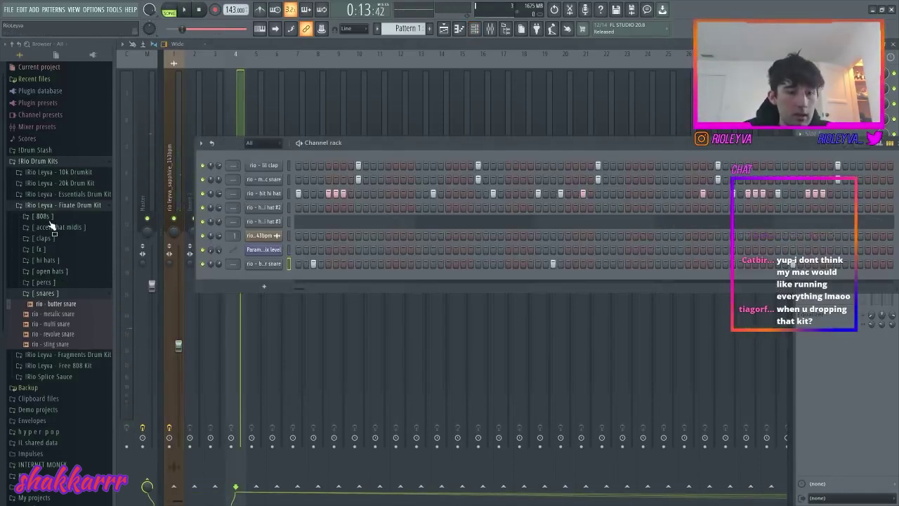
Step: Browse the Fixate drum kit's 808s, accent hat midis, claps, fx, hi hats, open hats, percs and snares folders
left_click(47, 217)
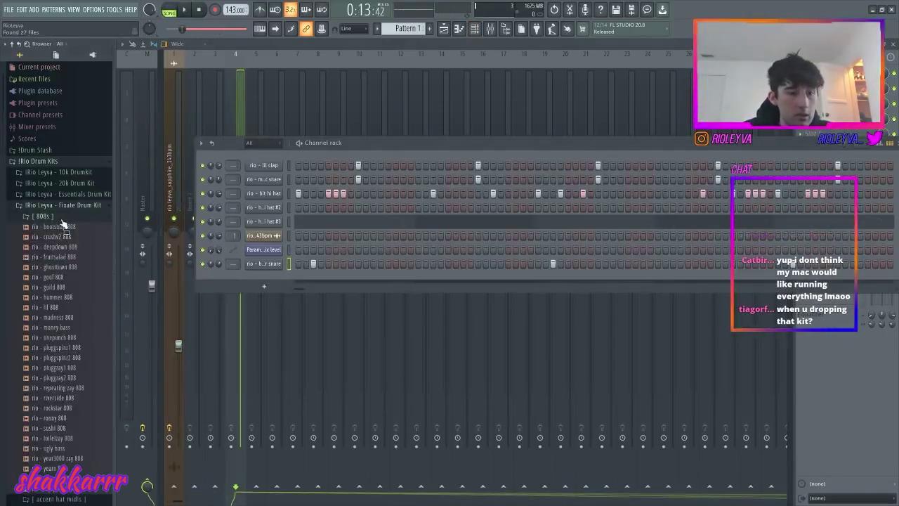
scroll(73, 220, "down", 5)
left_click(66, 321)
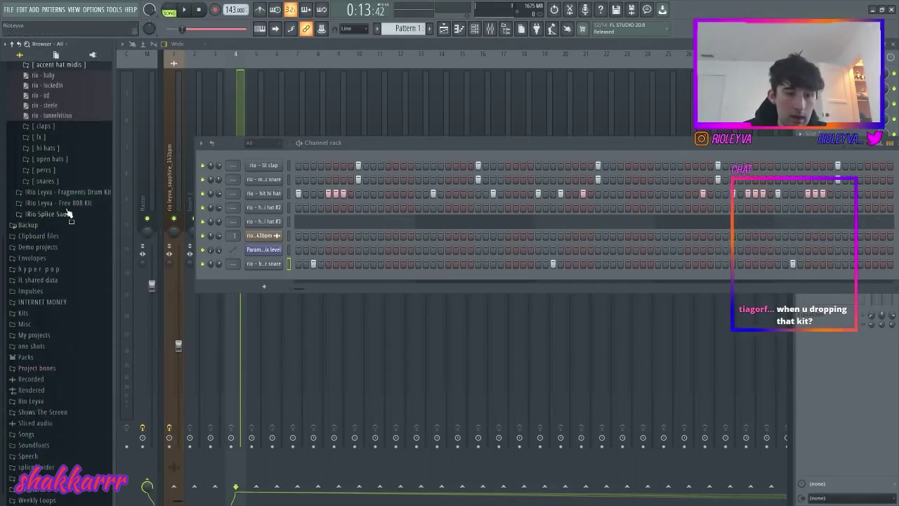
scroll(68, 249, "up", 3)
left_click(68, 290)
scroll(52, 156, "down", 5)
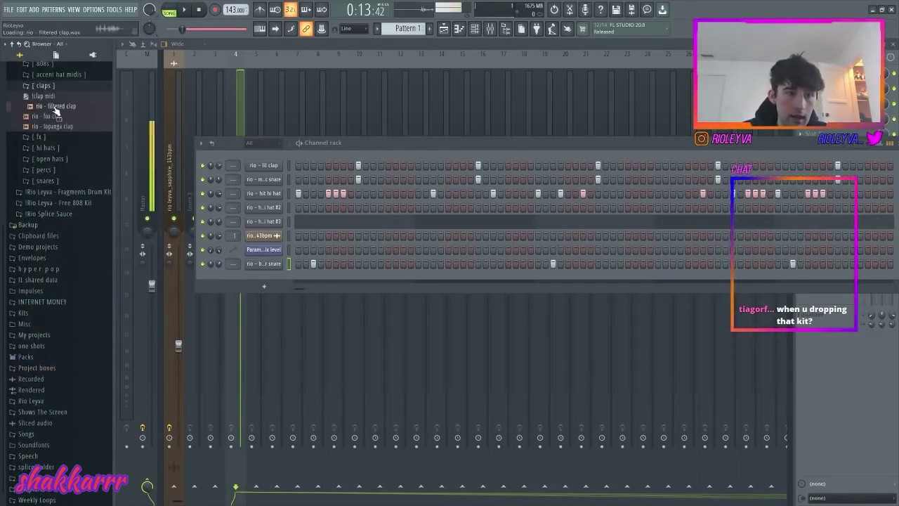
left_click(38, 136)
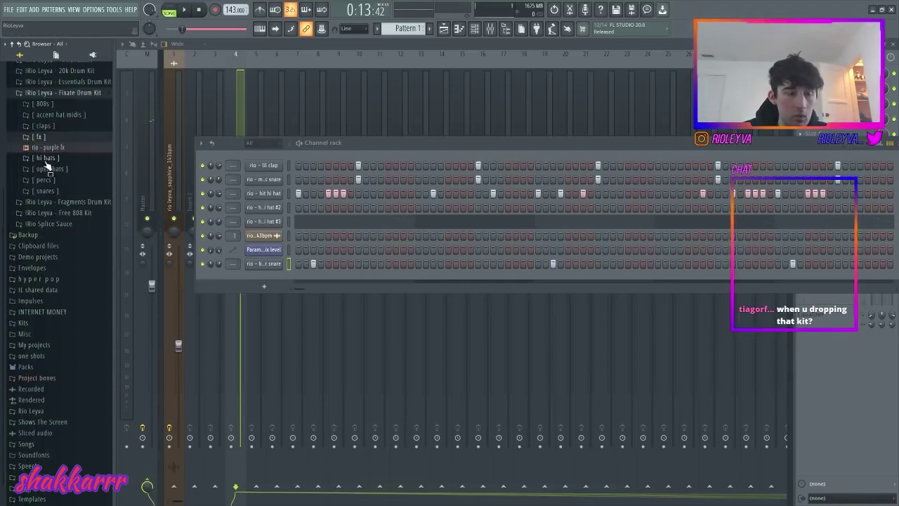
left_click(47, 160)
left_click(48, 169)
left_click(45, 179)
left_click(44, 188)
left_click(49, 200)
left_click(50, 210)
left_click(52, 221)
left_click(43, 232)
left_click(45, 242)
left_click(45, 252)
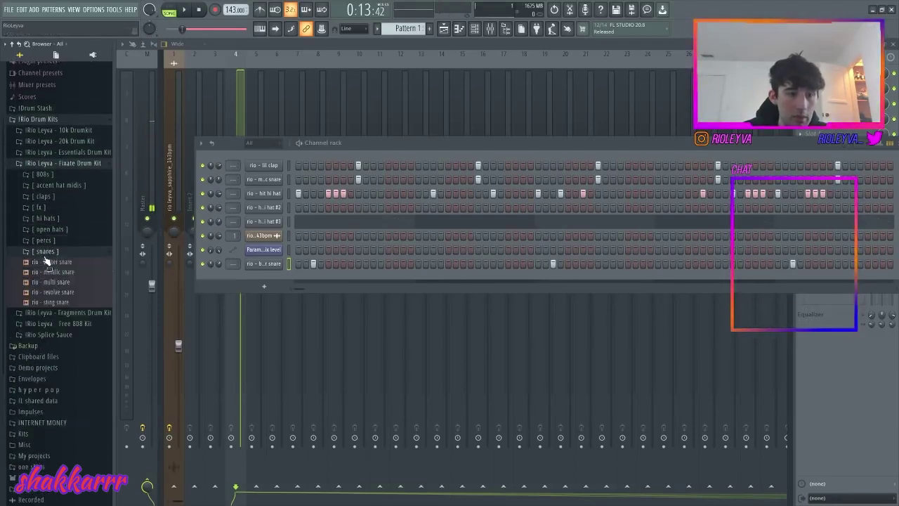
Step: Audition the Fixate kit's snare samples one after another, starting with rio - butter snare
left_click(53, 261)
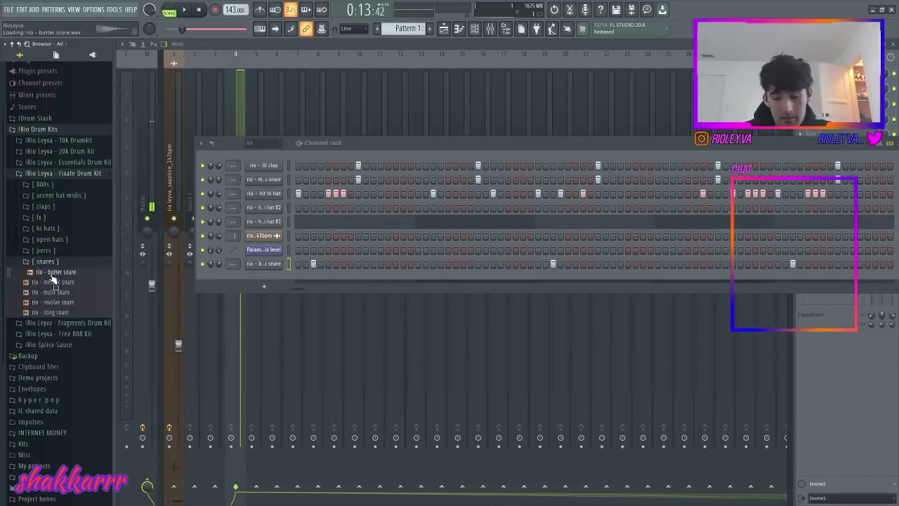
key("Down")
key("Down")
key("Down")
key("Down")
key("Down")
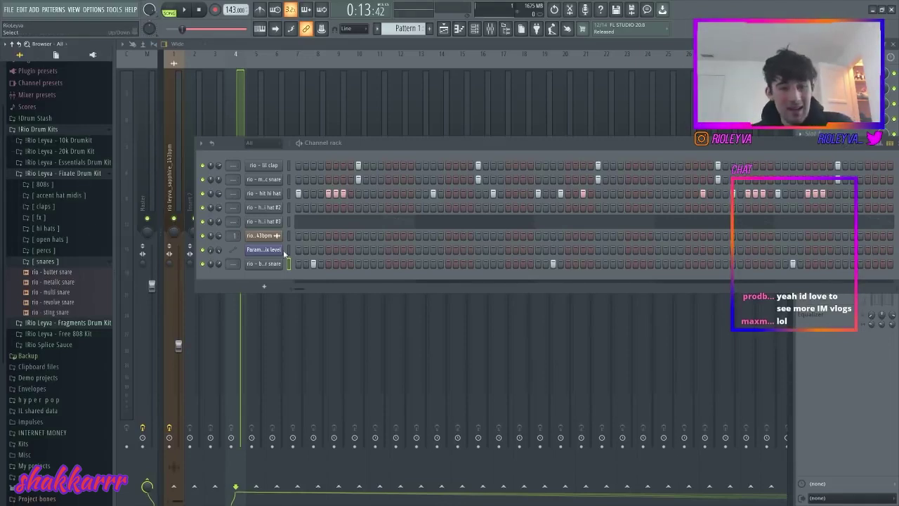
Step: Add rio - zayspinz1 808 from the Fixate kit's 808s as a new channel and boost its sample
left_click(42, 184)
scroll(67, 264, "down", 5)
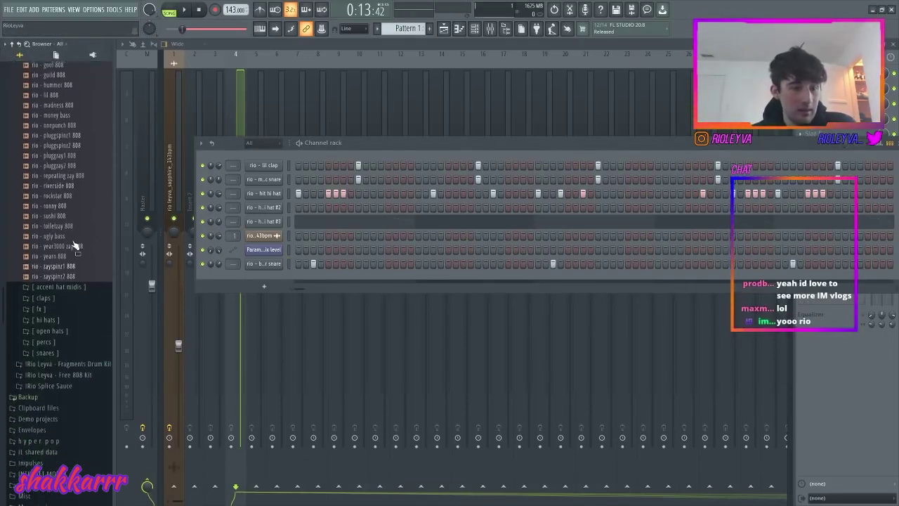
left_click_drag(58, 265, 284, 278)
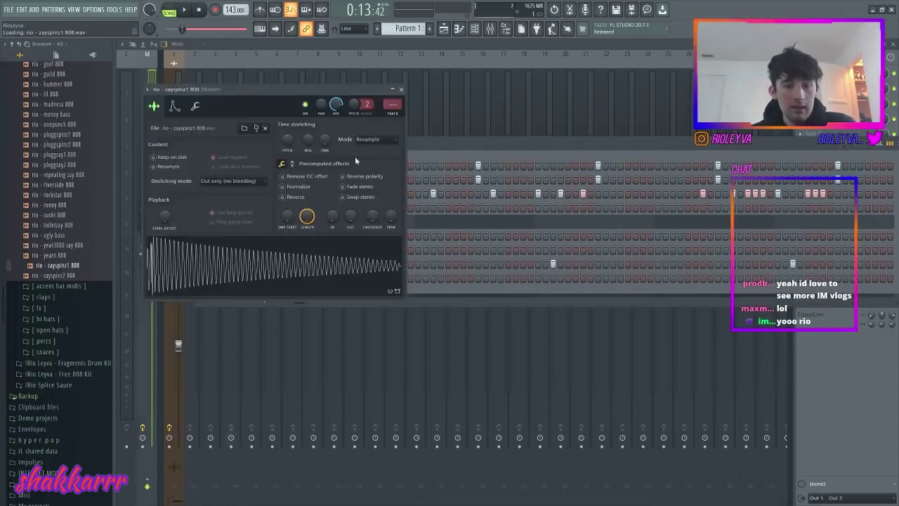
key("space")
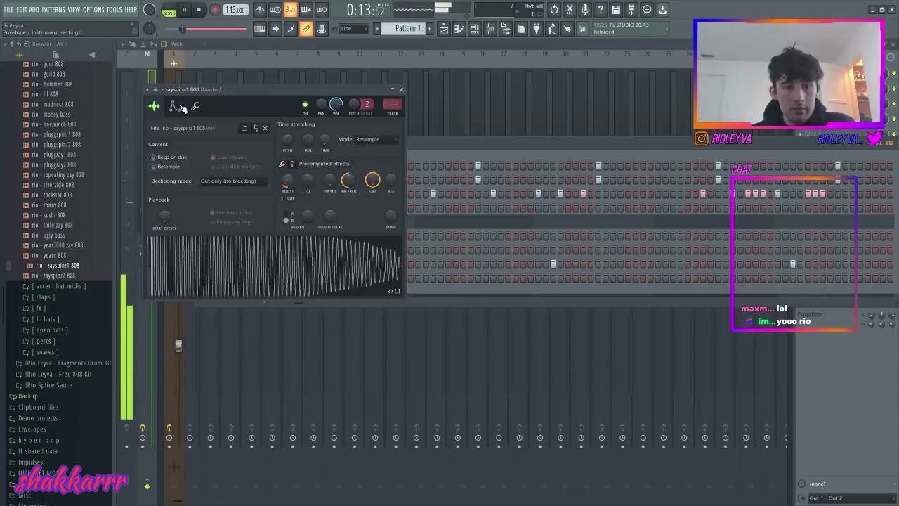
Step: Enable the 808's volume envelope with hold at maximum and decay and sustain turned down
left_click(174, 106)
left_click_drag(174, 198, 189, 158)
left_click_drag(204, 199, 204, 232)
left_click_drag(220, 199, 221, 235)
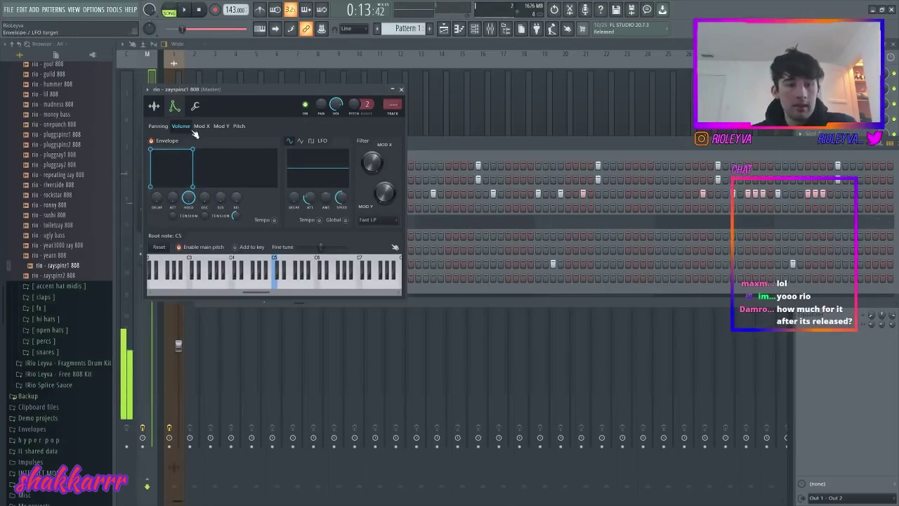
left_click(196, 105)
left_click(401, 90)
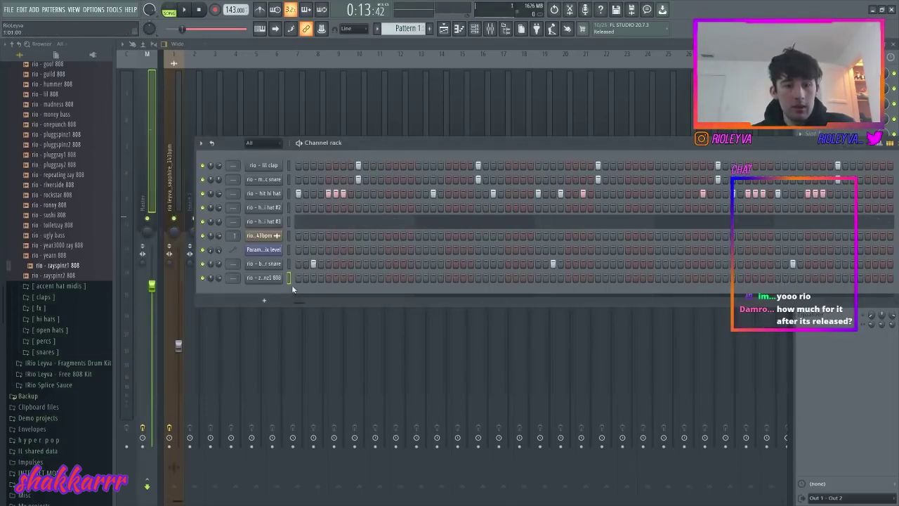
Step: In the 808's piano roll, use 1/2 step snap and place a D#5 at bar 1 and short G5, G5 and F5 notes in bar 2
right_click(267, 278)
left_click(316, 276)
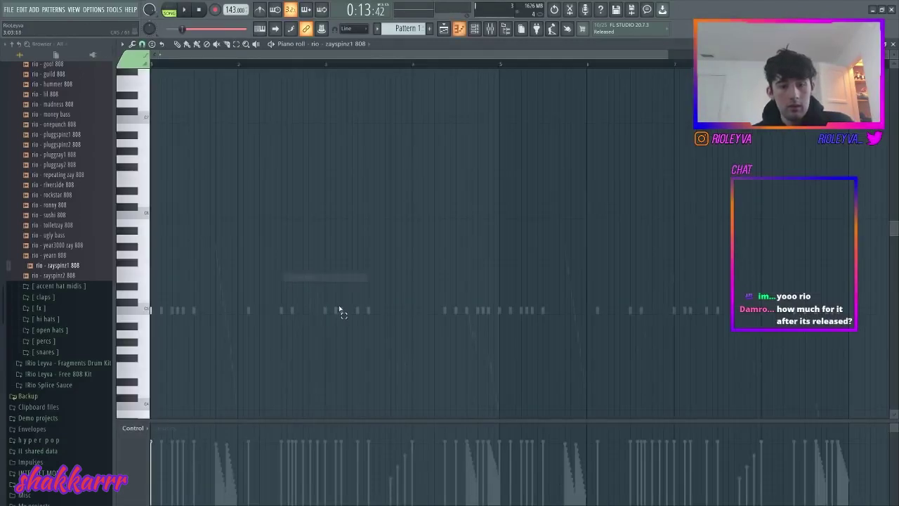
key("space")
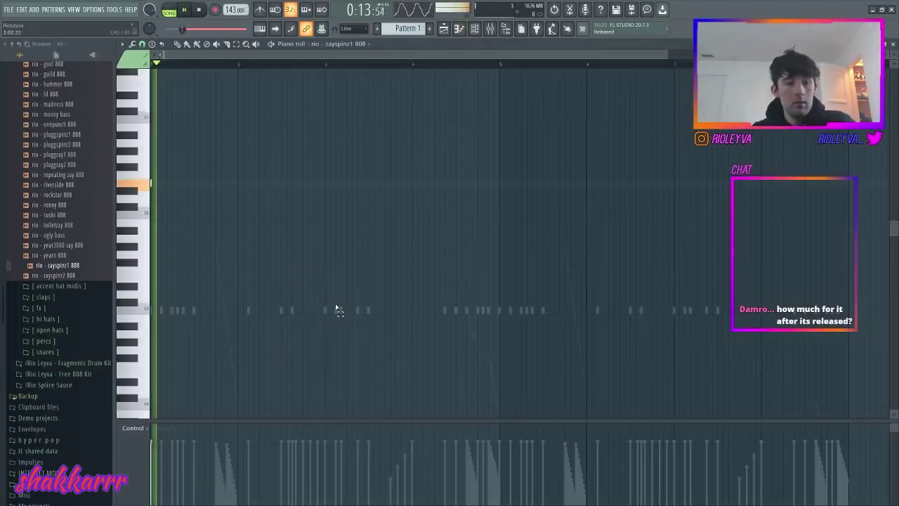
left_click(142, 44)
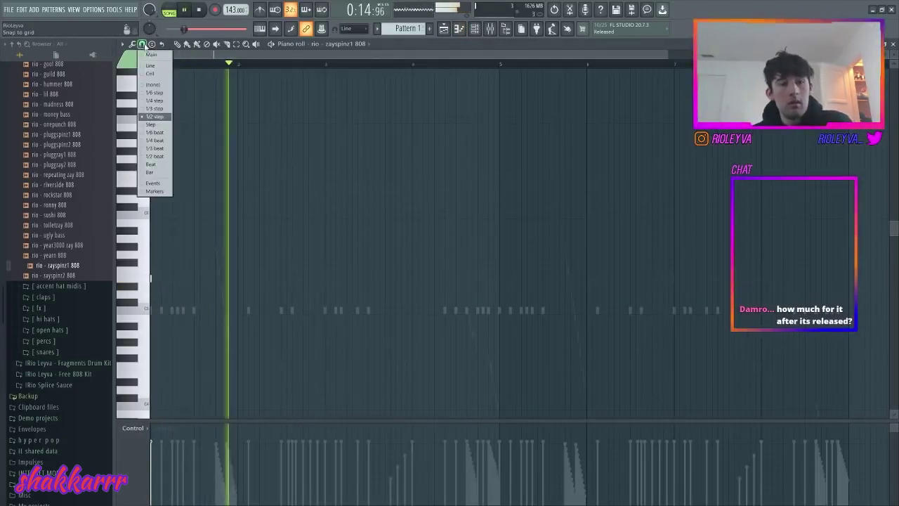
left_click(159, 117)
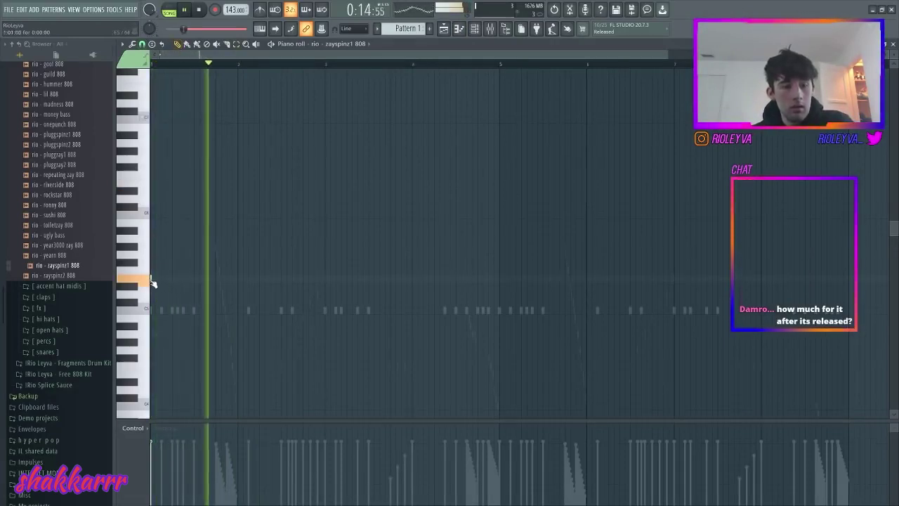
key("space")
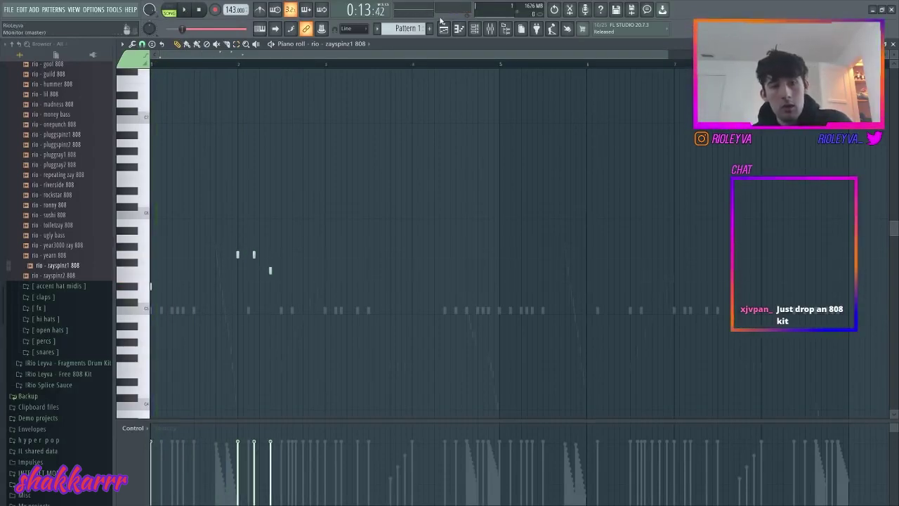
left_click(476, 31)
left_click(272, 230)
left_click(385, 152)
left_click(382, 177)
Step: Place a D5 at bar 3 and replace bar 2's three 808 notes with a G5 on step 5 followed by two F5 notes
key("space")
left_click(326, 54)
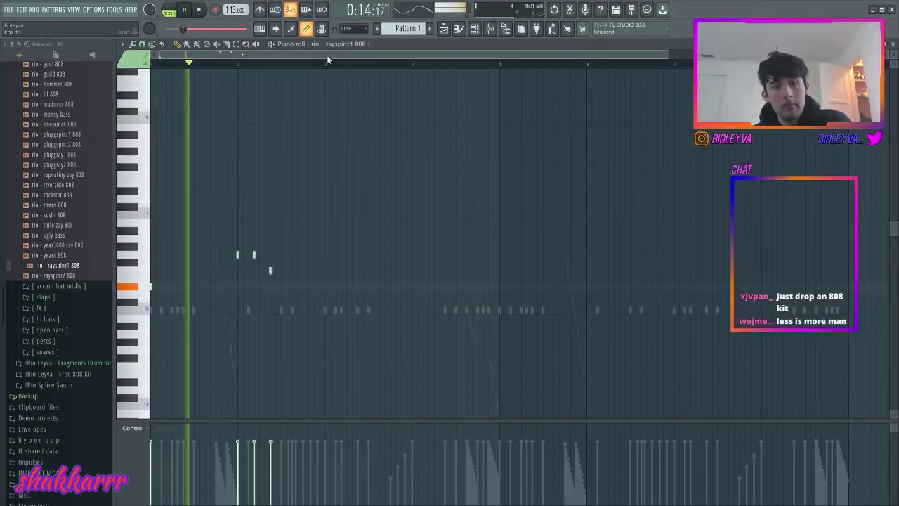
key("space")
left_click(326, 293)
key("space")
right_click(270, 269)
right_click(254, 255)
right_click(237, 255)
left_click(258, 254)
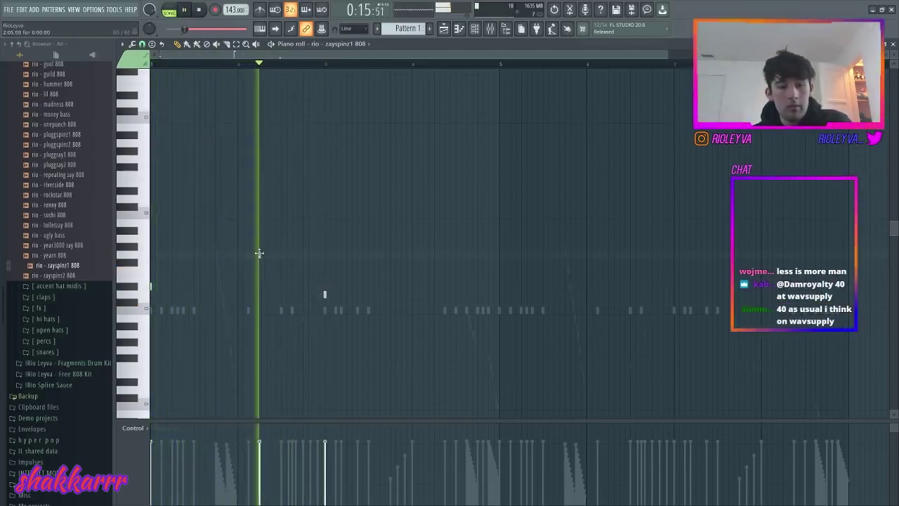
left_click(290, 271)
key("space")
left_click(284, 271)
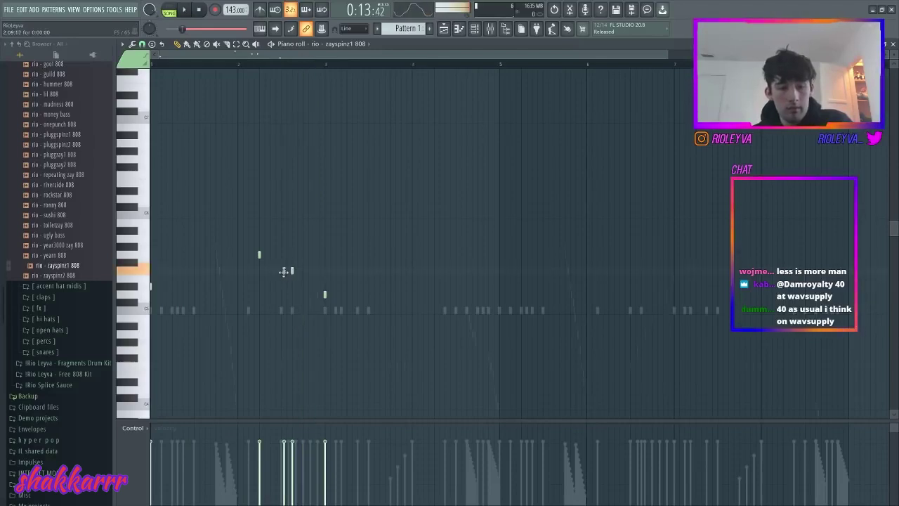
Step: Extend the 808 notes so each reaches the next one, and delete the first of the two F5 notes
key("ctrl+l")
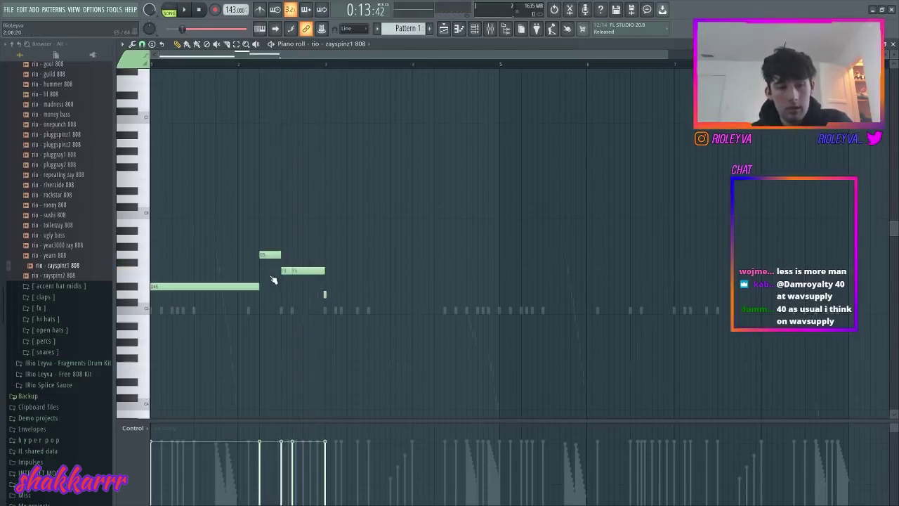
key("space")
right_click(285, 270)
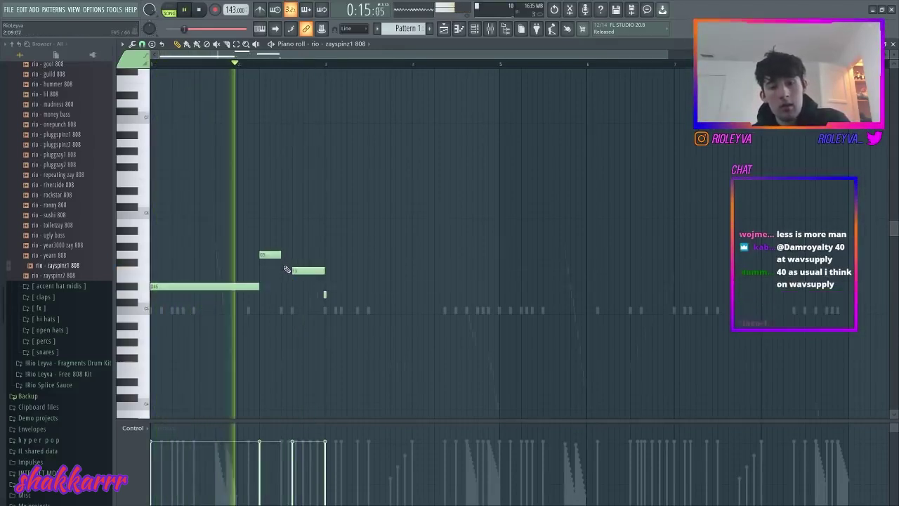
Step: Add two more short D5 hits in bar 3 and transpose all three of the bar's hits up to D#5
left_click(342, 294)
left_click(357, 295)
left_click(475, 28)
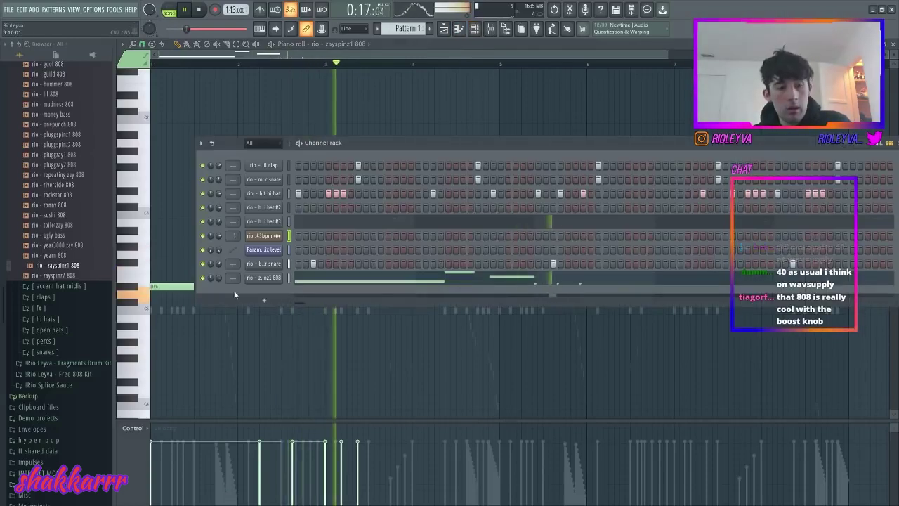
left_click_drag(371, 297, 298, 294)
key("shift+Up")
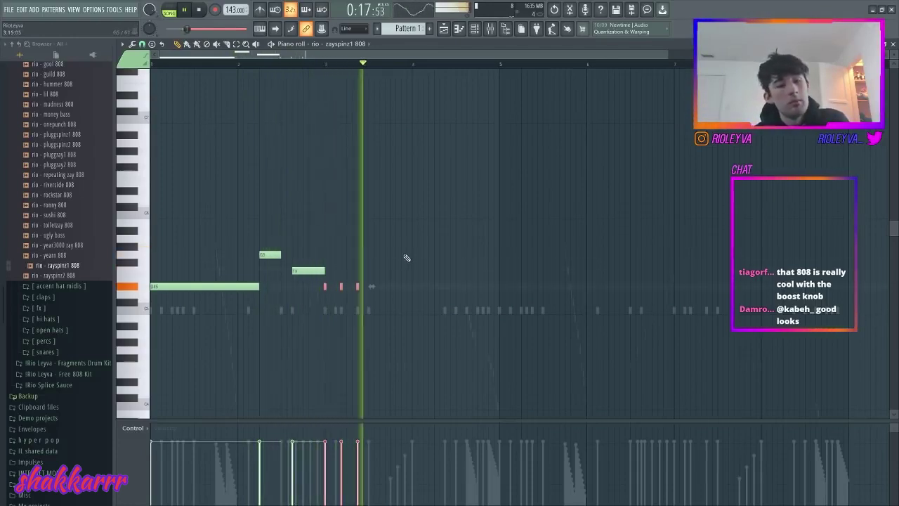
Step: Add a C5 and a quick run of D5 notes in bar 4, lengthening the phrase's notes to connect through the bar's end
key("space")
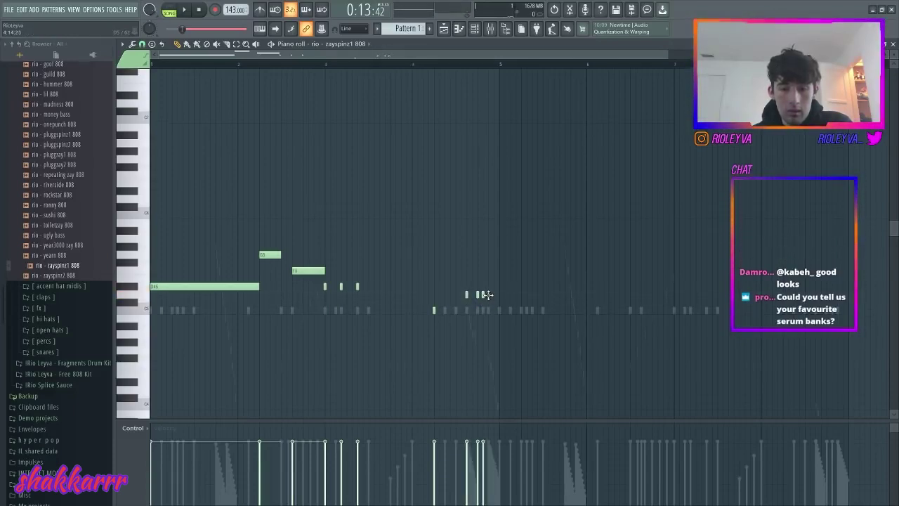
left_click_drag(436, 311, 324, 285)
key("ctrl+l")
left_click(449, 203)
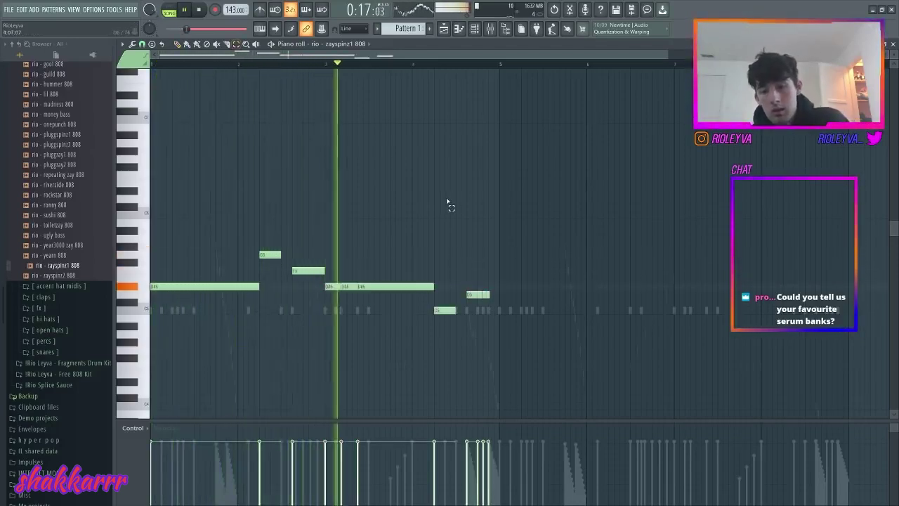
left_click_drag(489, 295, 499, 296)
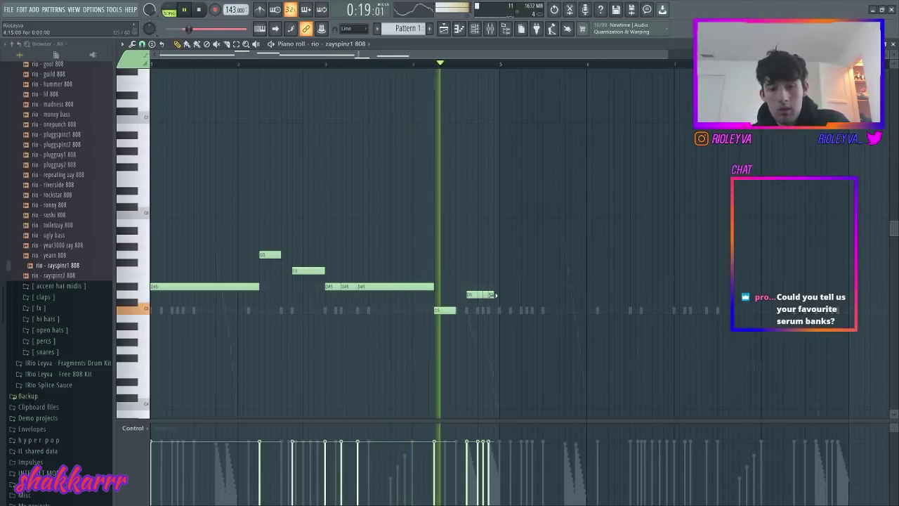
Step: Duplicate the four-bar 808 phrase into bars 5 to 8, raising bar 8's C5 to A#5 and its D5 run to G5
key("ctrl+b")
left_click(464, 222)
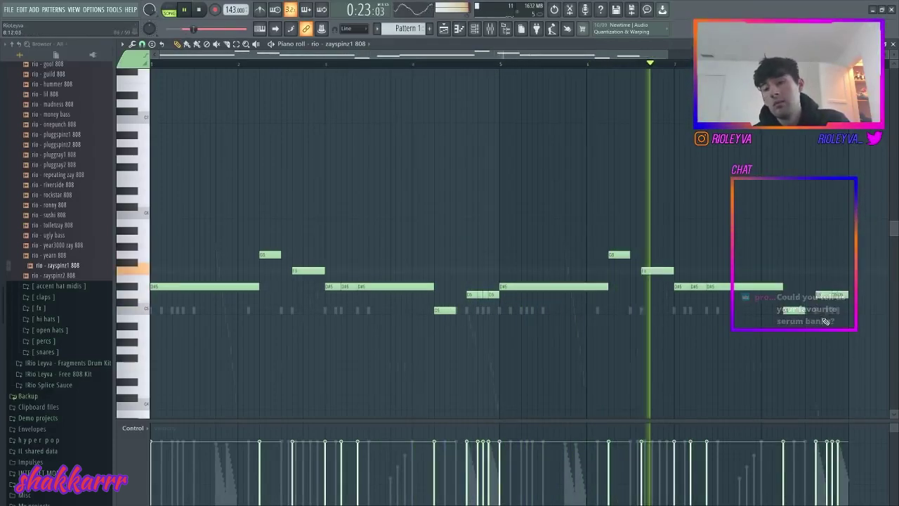
left_click(793, 312)
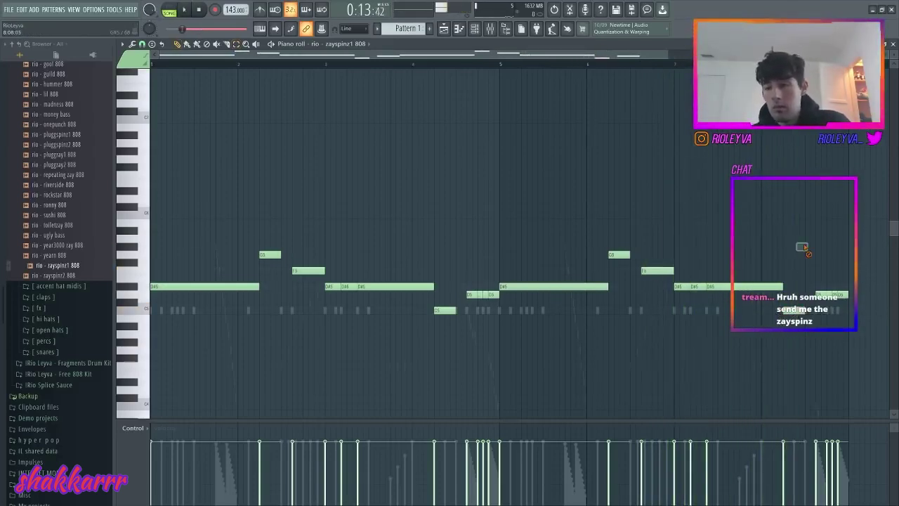
left_click_drag(792, 322, 796, 223)
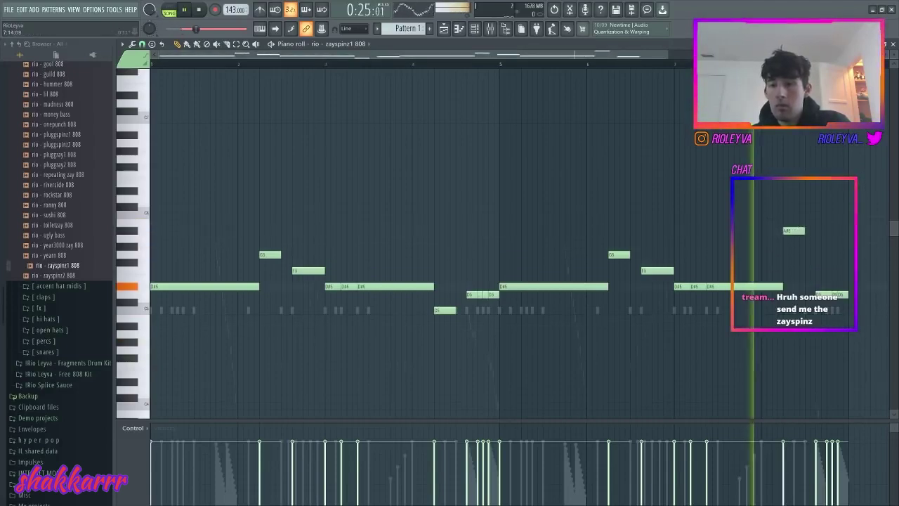
left_click_drag(852, 307, 817, 288)
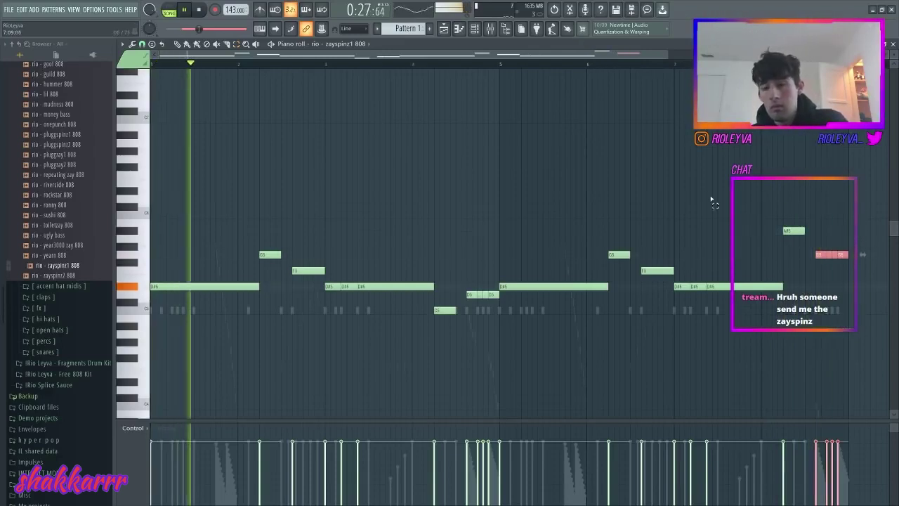
left_click(680, 200)
Step: Add the accent snare from the 10k Drumkit's snares to the channel rack as a new channel
key("F6")
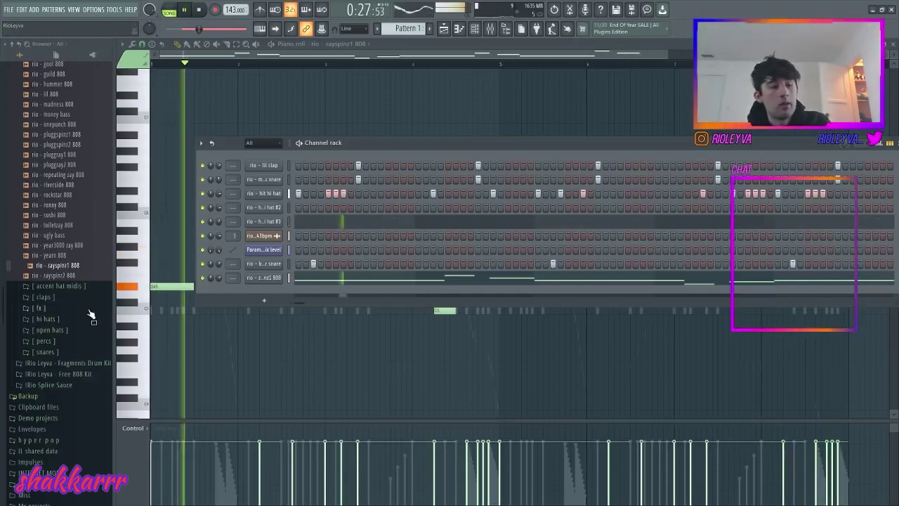
left_click(46, 351)
left_click(53, 344)
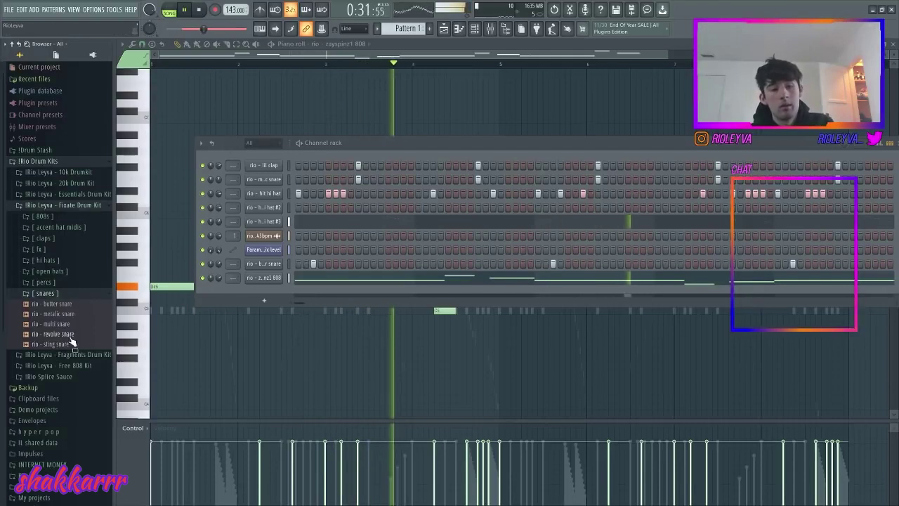
left_click(58, 171)
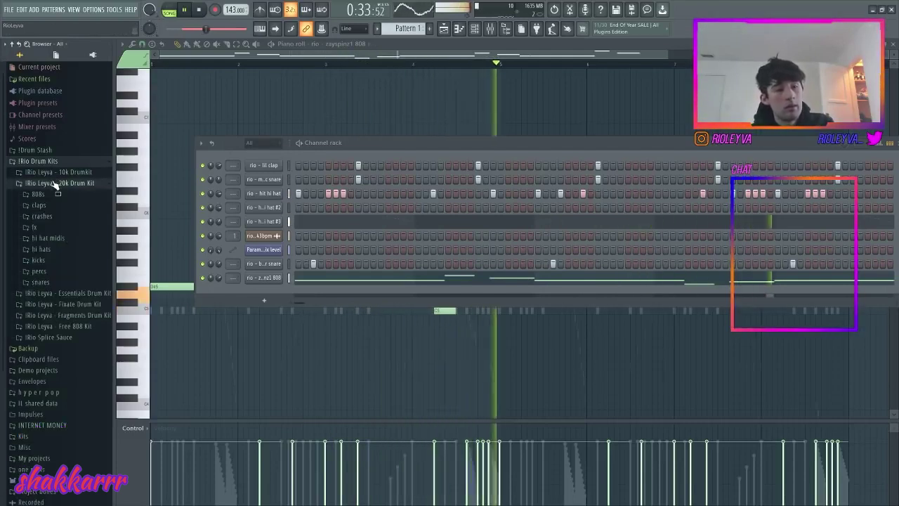
left_click(60, 227)
left_click(42, 332)
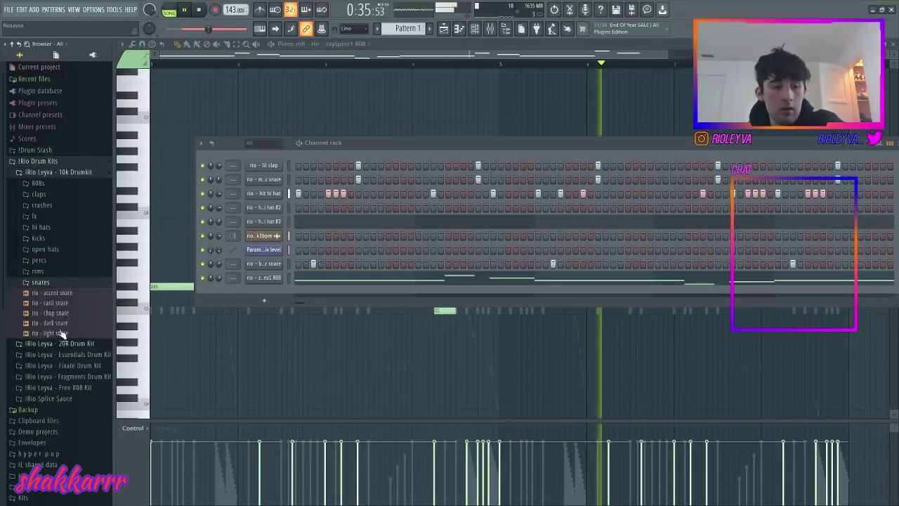
left_click_drag(59, 293, 250, 291)
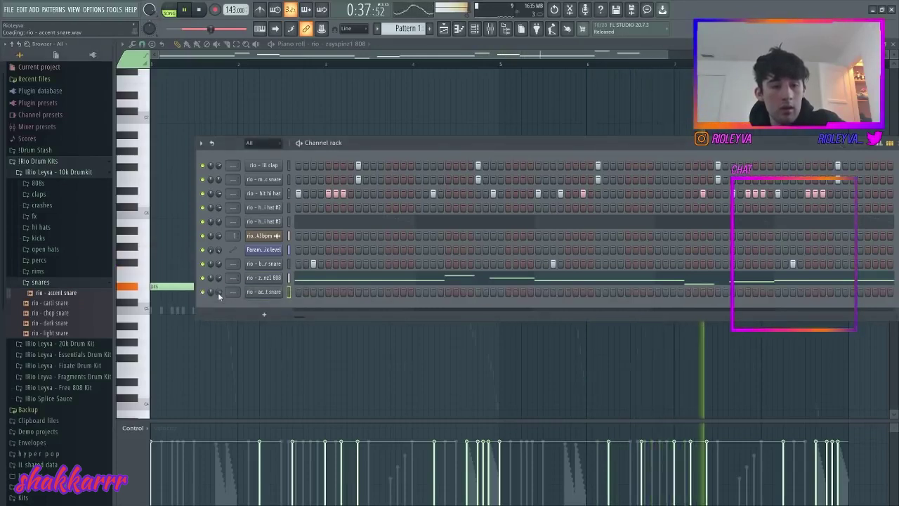
Step: Add the 10k Drumkit's westcoast crash as a channel, and program accent snare hits on steps 29 to 31 and step 51
left_click(42, 204)
left_click_drag(60, 226, 257, 305)
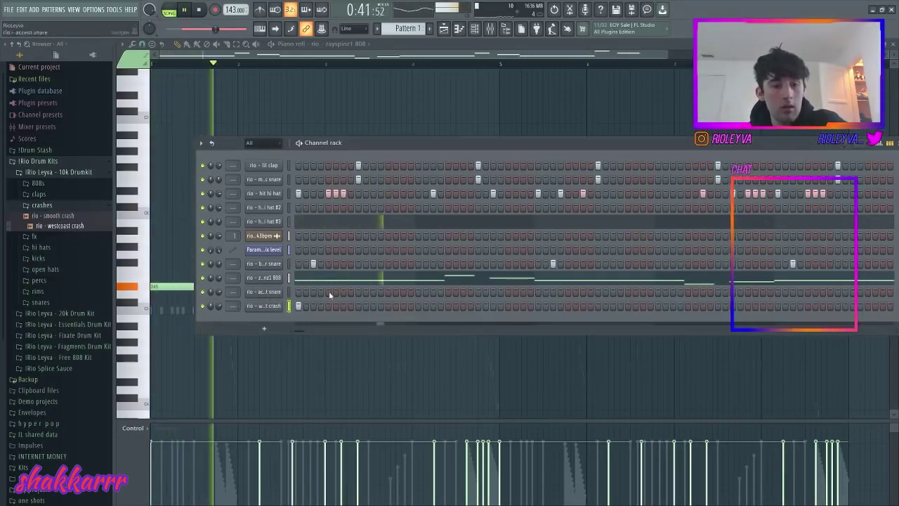
left_click_drag(508, 292, 524, 292)
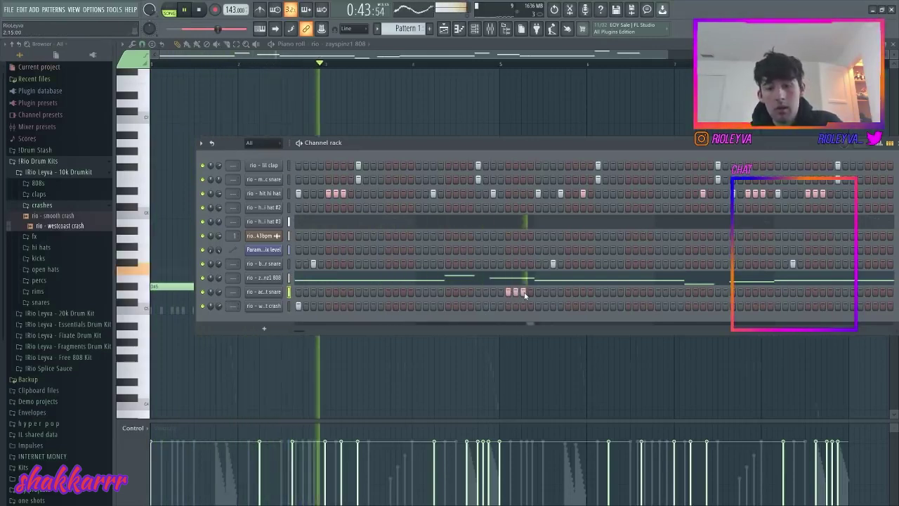
left_click(673, 291)
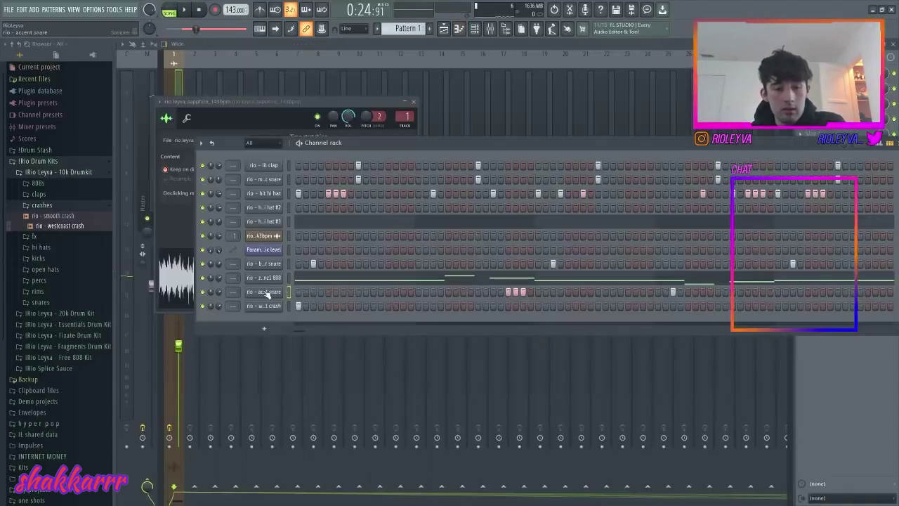
Step: Enable the westcoast crash's volume envelope and set the channel to cut itself
left_click(265, 306)
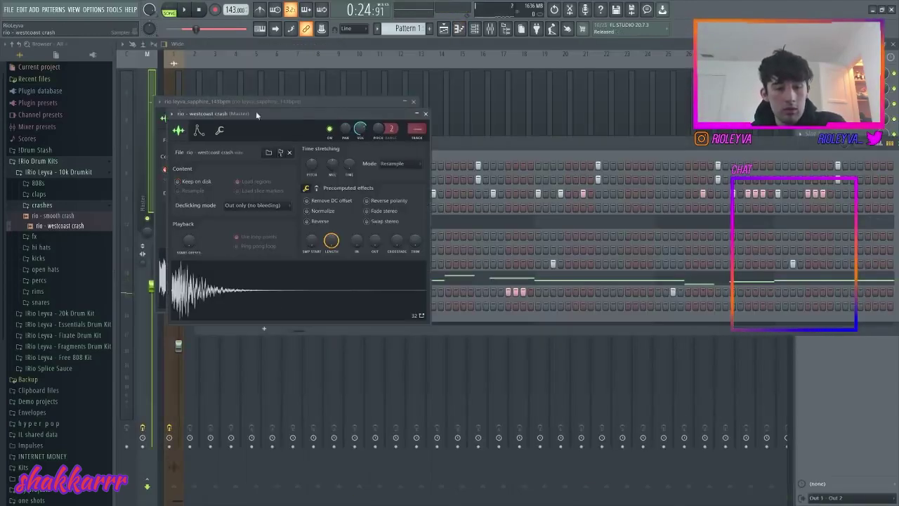
left_click(199, 131)
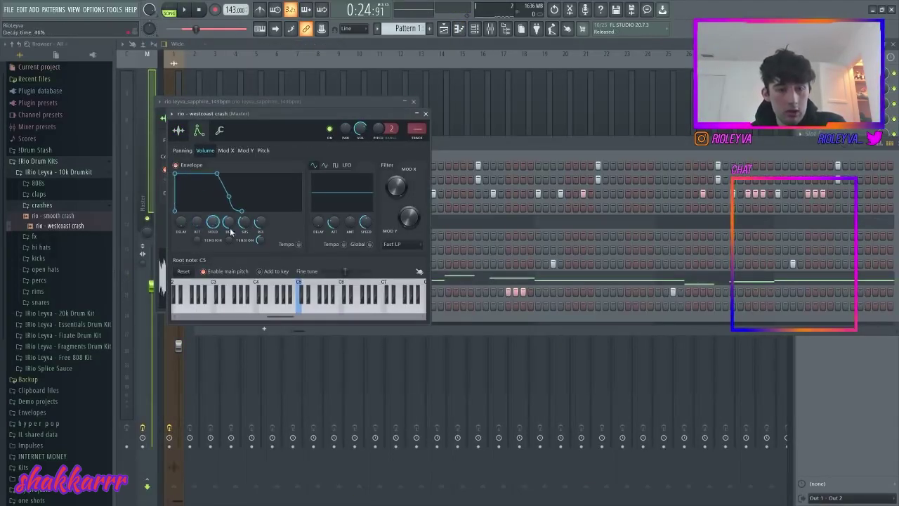
left_click(219, 130)
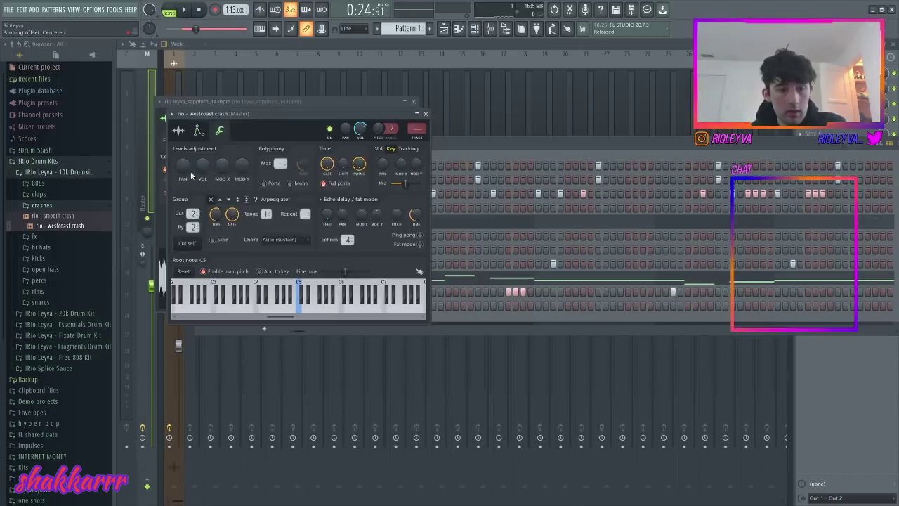
left_click(425, 114)
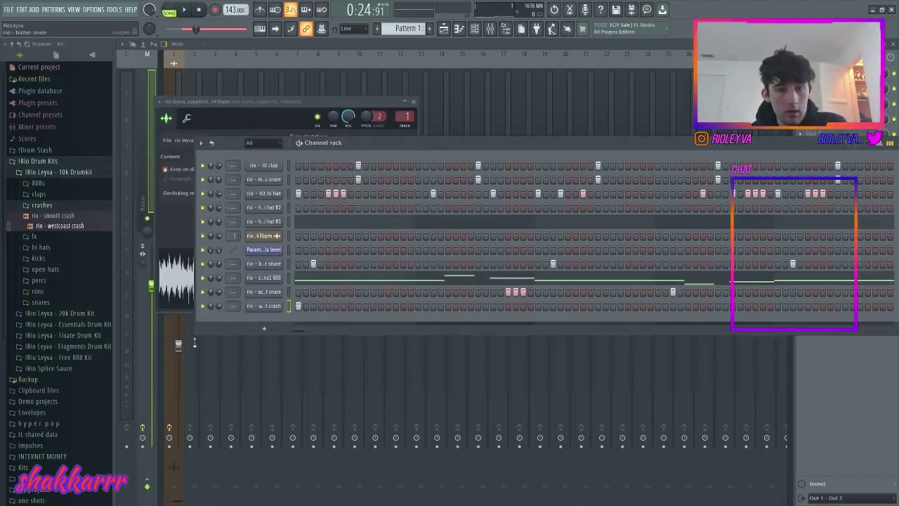
Step: Add the 10k Drumkit's killer open hat as a channel with a hit on step 1, and clear the crash's step 1
left_click(53, 270)
left_click_drag(56, 259, 298, 320)
left_click(298, 320)
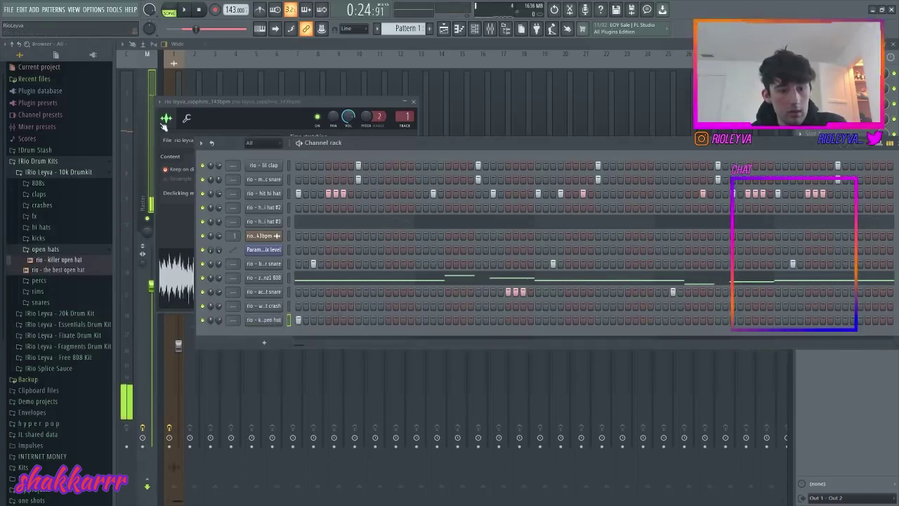
Step: Open the westcoast crash's notes in the piano roll and place two D5 notes in bar 4, at steps 11 and 13
key("space")
right_click(282, 304)
right_click(301, 306)
left_click(302, 307)
right_click(279, 306)
left_click(302, 307)
key("space")
left_click_drag(665, 55, 451, 65)
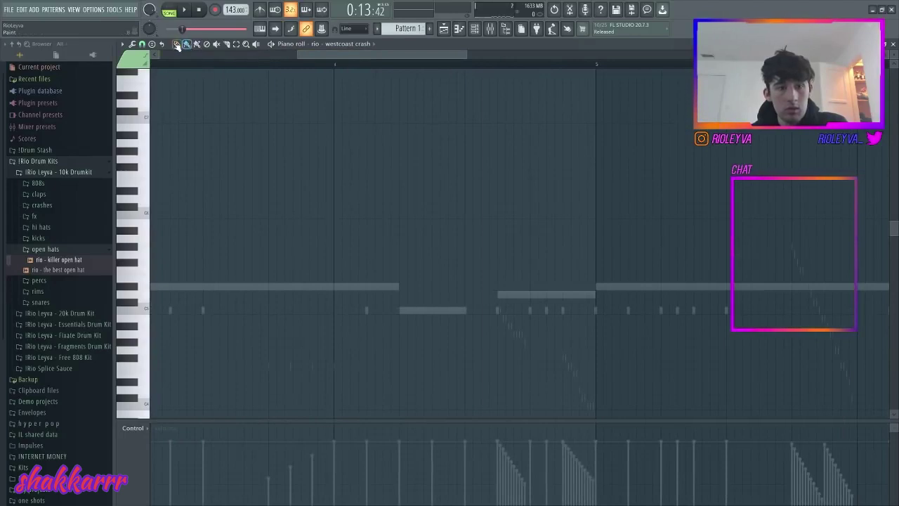
left_click(402, 65)
key("space")
key("space")
left_click(499, 296)
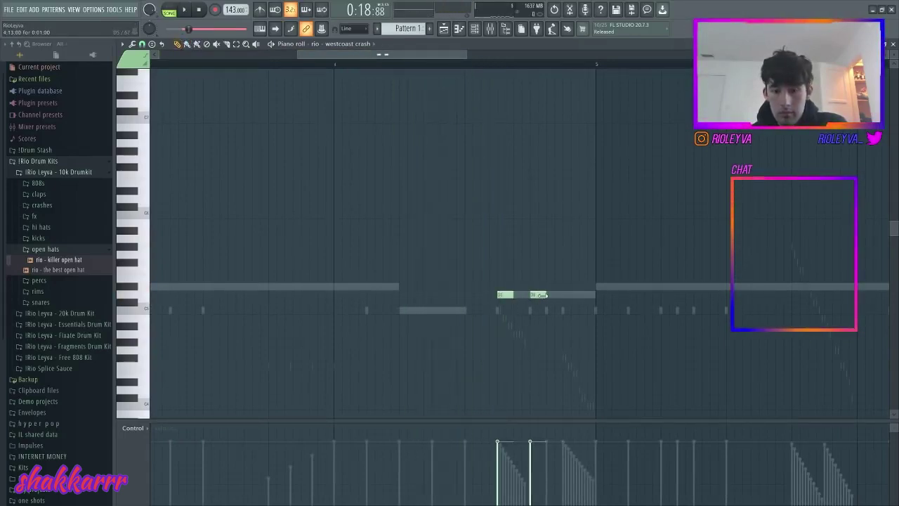
Step: Set the grid snap to 1/4 step and build a roll of quarter-step D5 crash notes from step 13 to step 15 of bar 4
left_click(142, 45)
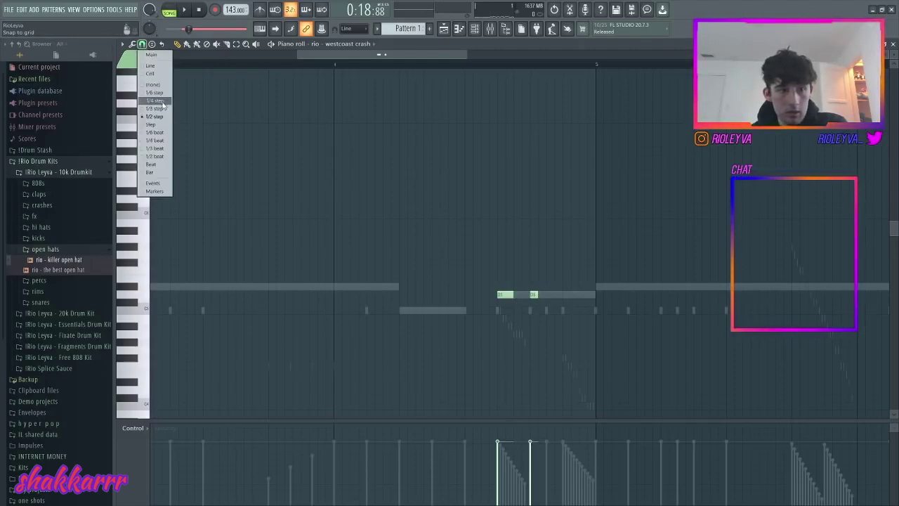
left_click(163, 101)
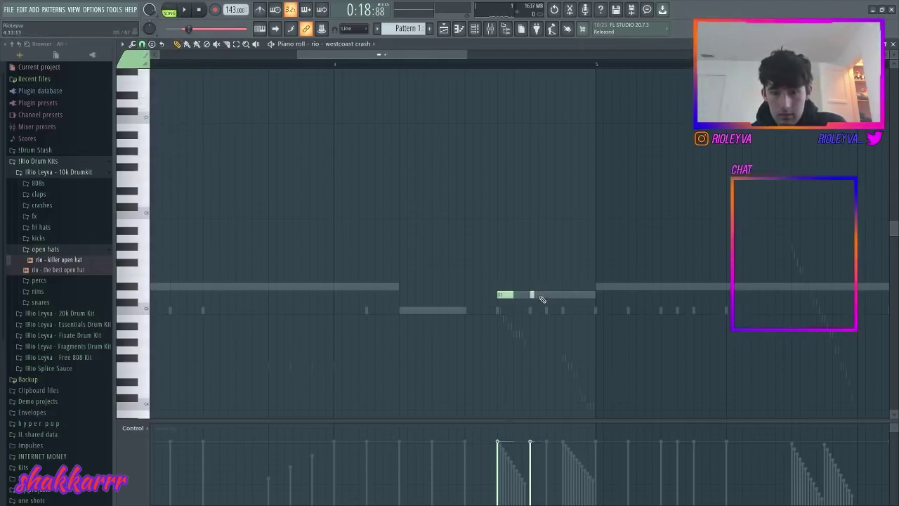
key("space")
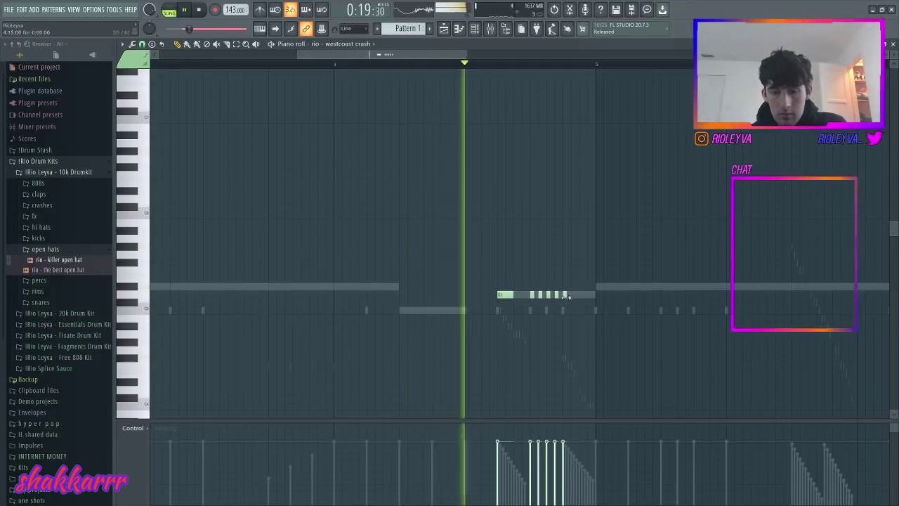
key("space")
key("space")
Step: Lengthen the roll's last crash note to one step, shorten the first D5, and add an eight-step D5 at the start of bar 5
left_click_drag(566, 295, 581, 298)
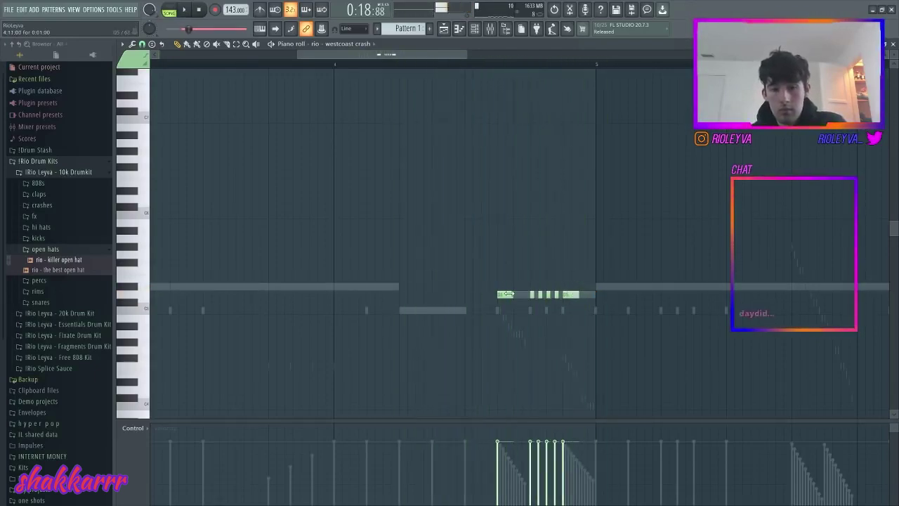
left_click(596, 296)
left_click_drag(602, 296, 726, 307)
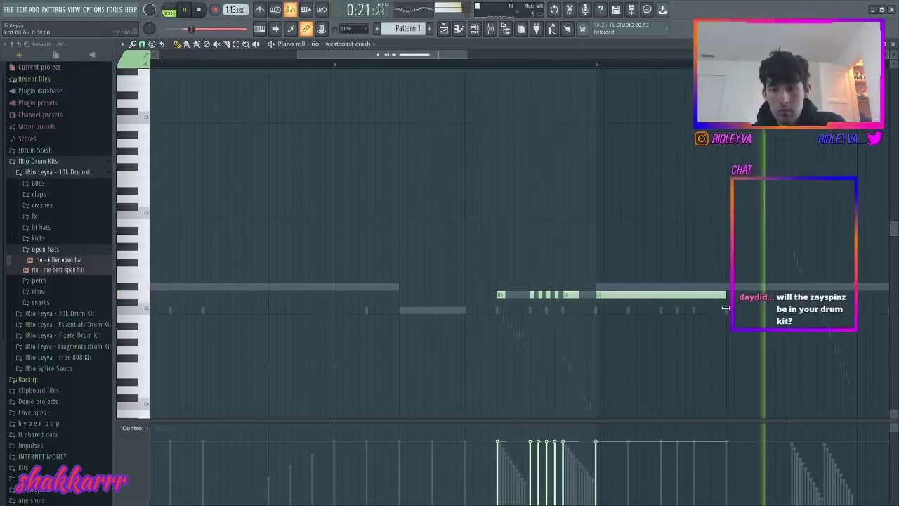
left_click_drag(299, 54, 161, 55)
key("space")
Step: Switch to the killer open hat, enable its volume envelope and set the channel to cut itself
left_click(333, 44)
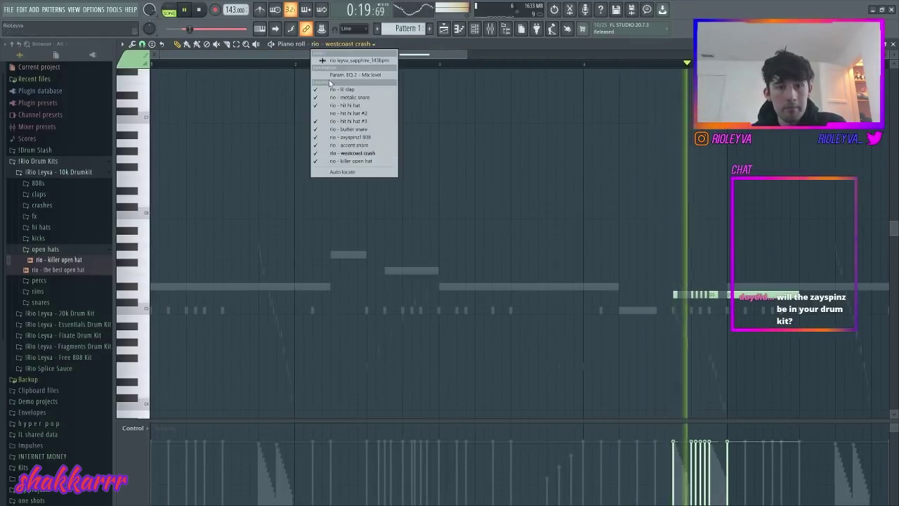
left_click(353, 161)
left_click_drag(364, 55, 636, 125)
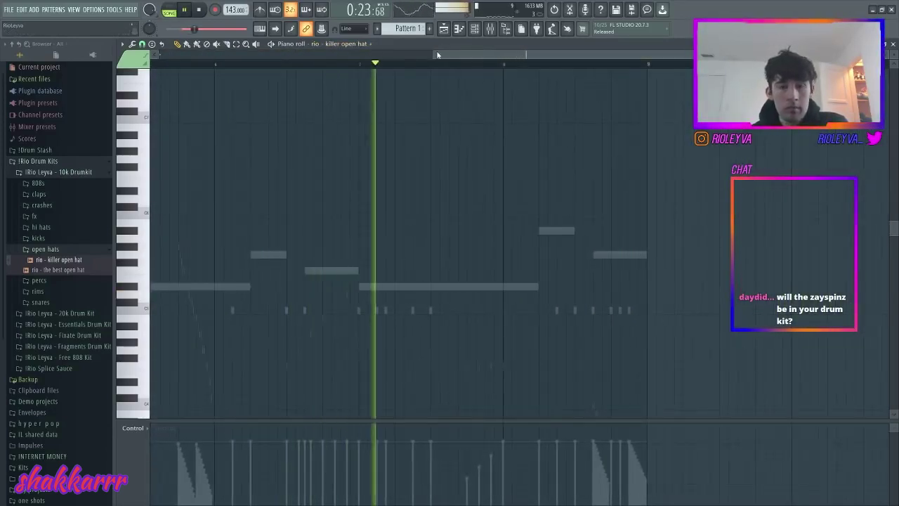
left_click(473, 29)
key("space")
right_click(281, 317)
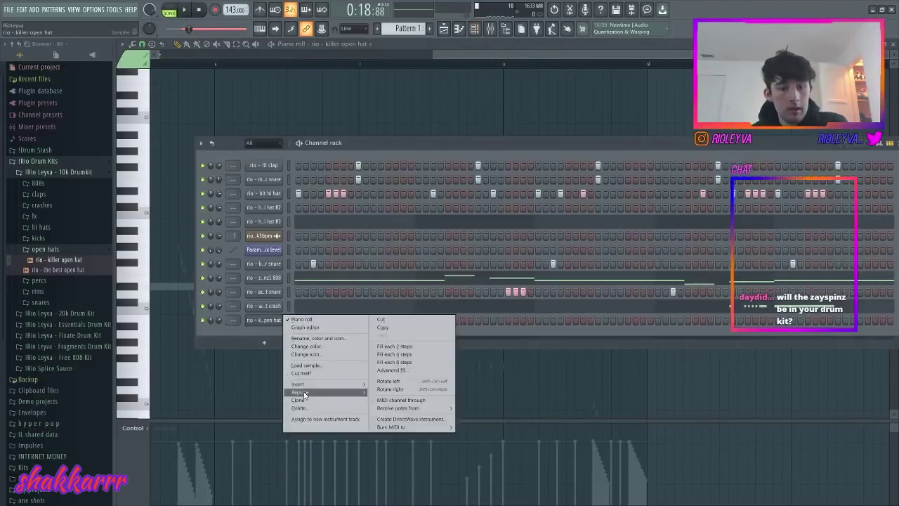
left_click(268, 340)
left_click(272, 320)
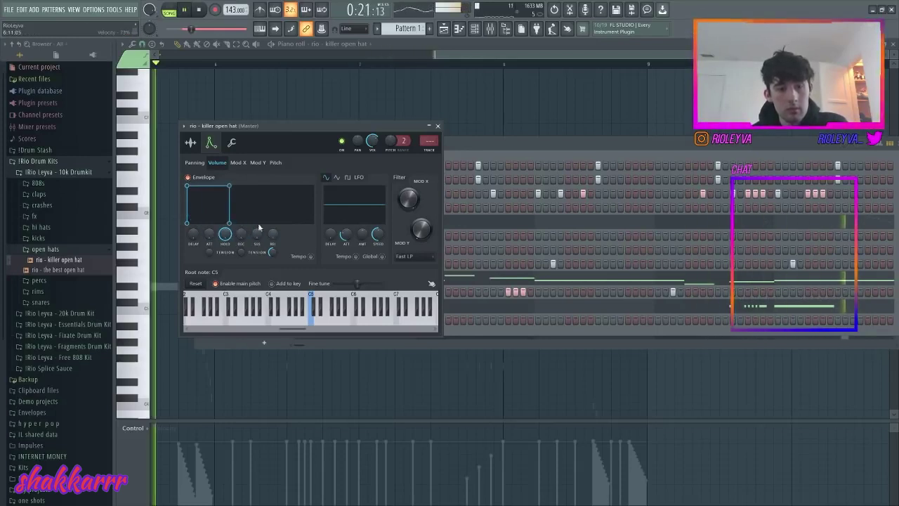
left_click(232, 142)
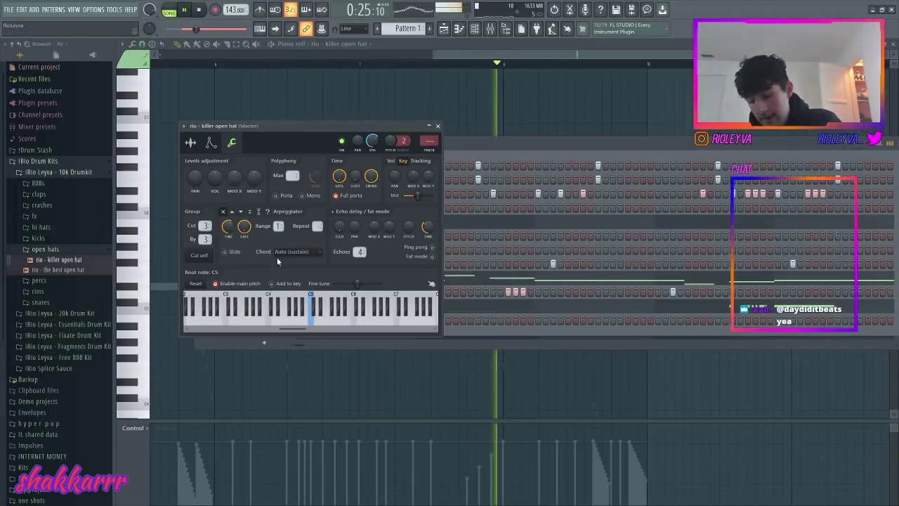
left_click(518, 158)
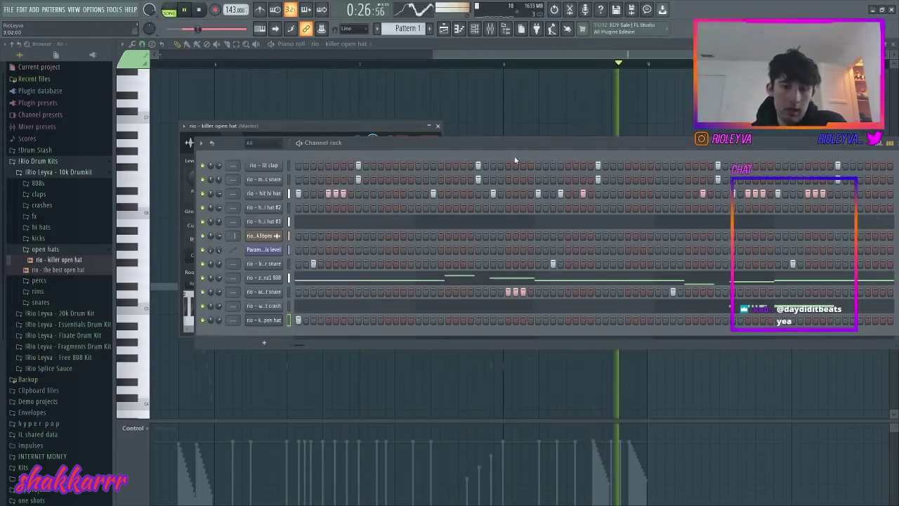
Step: In the killer open hat's piano roll, add two-step notes in bar 8: a C5 at step 11 and an A4 at step 15
right_click(276, 323)
left_click(302, 312)
right_click(271, 320)
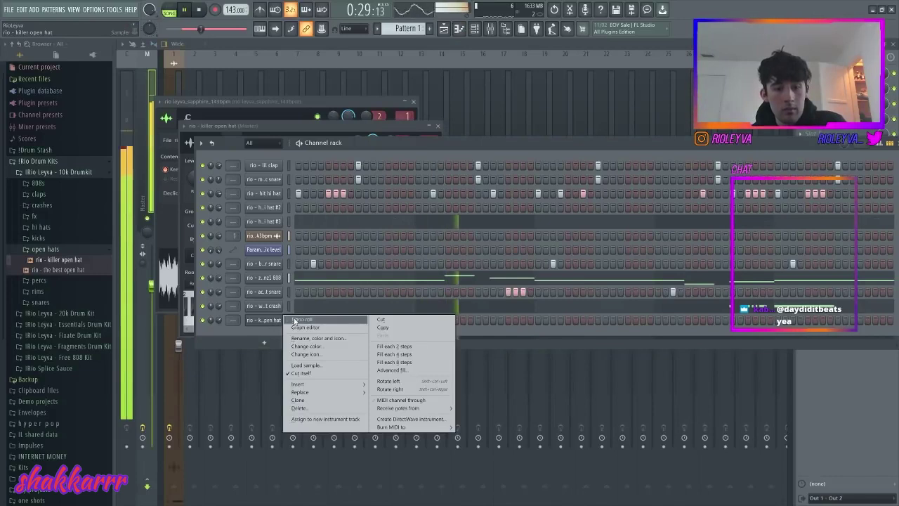
left_click(302, 314)
left_click_drag(373, 55, 609, 112)
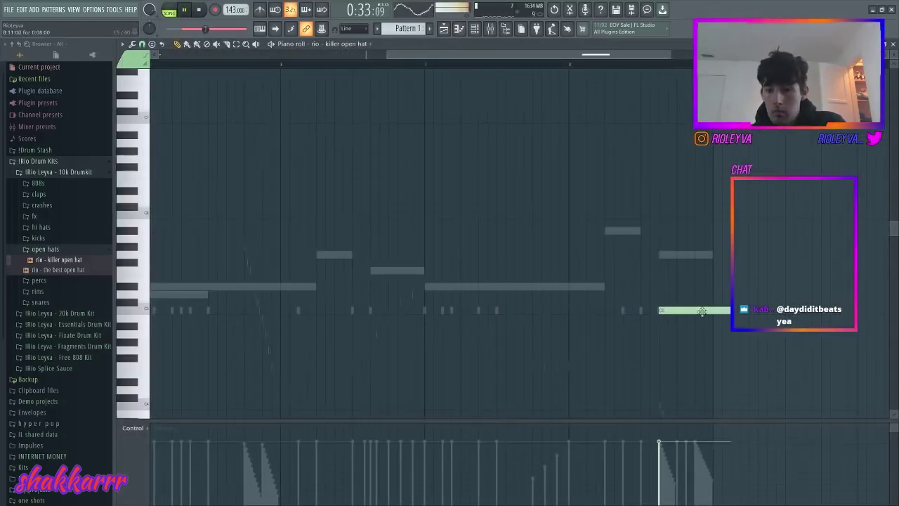
left_click_drag(731, 309, 679, 321)
left_click(697, 334)
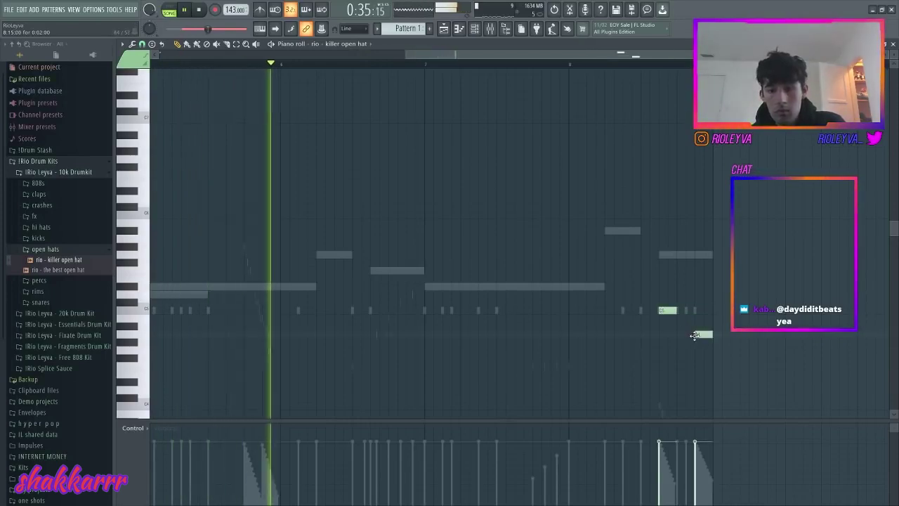
Step: Put four short open hat notes between the two, set everything to C5, delete the first long note and shorten the last one
left_click(687, 317)
left_click_drag(690, 317, 681, 321)
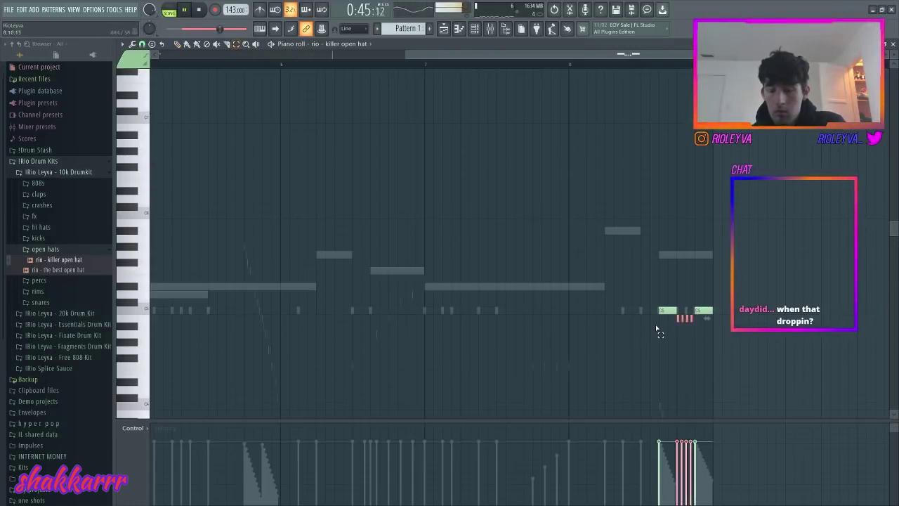
key("shift+Up")
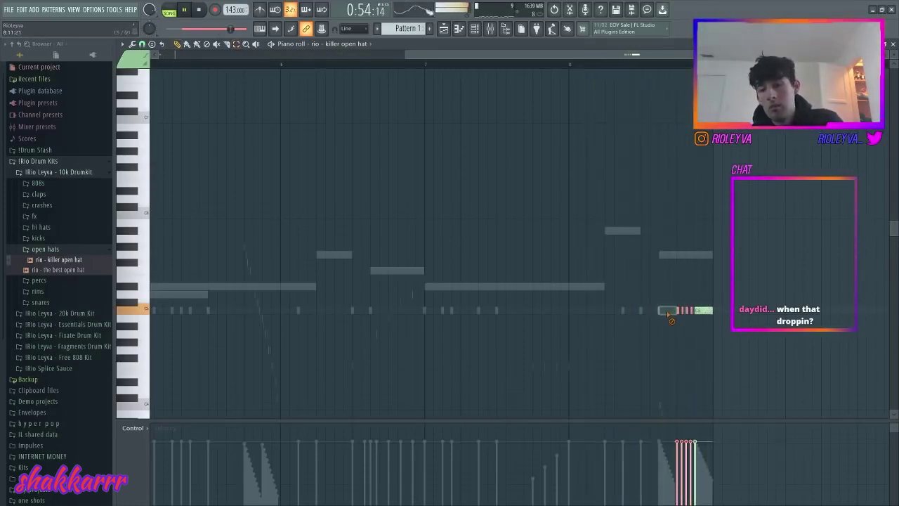
left_click_drag(711, 313, 702, 317)
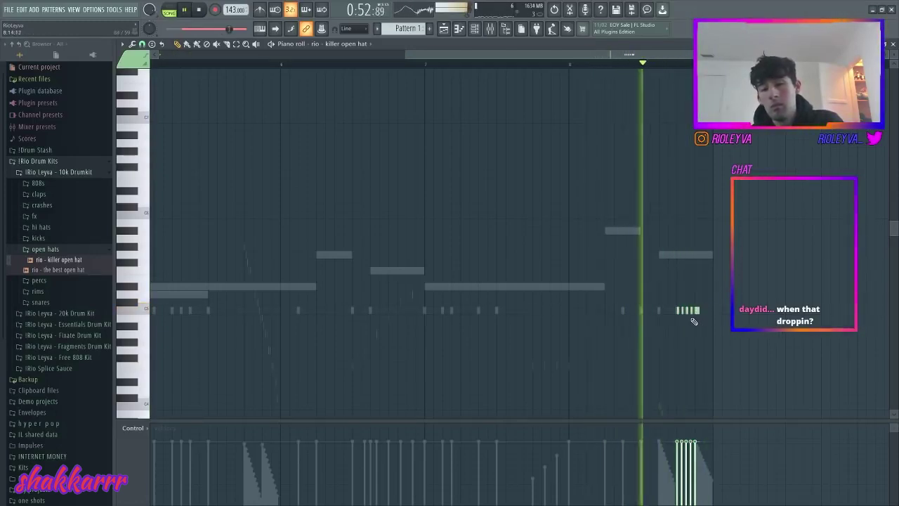
Step: Clone the zayspinz1 808 channel, load the Fixate Drum Kit's rockstar 808 into the clone and give it the same notes
left_click(475, 28)
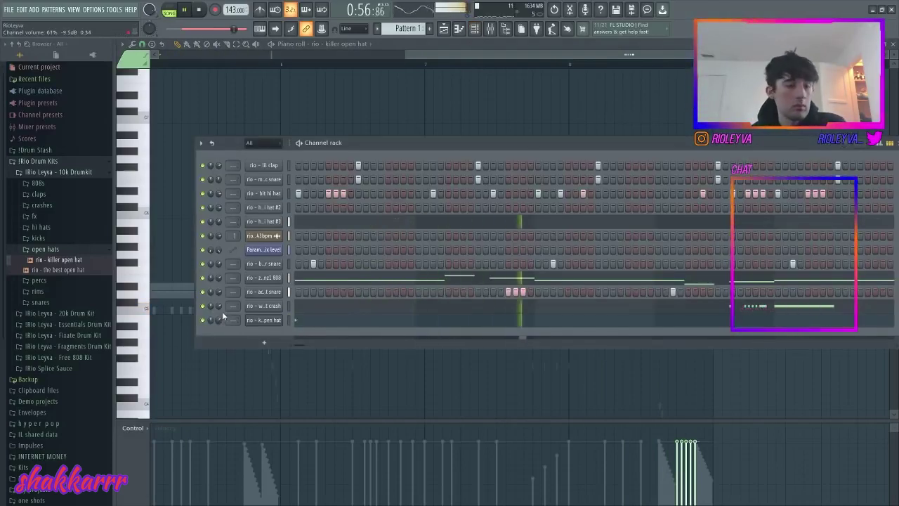
right_click(264, 279)
left_click(309, 355)
left_click(63, 335)
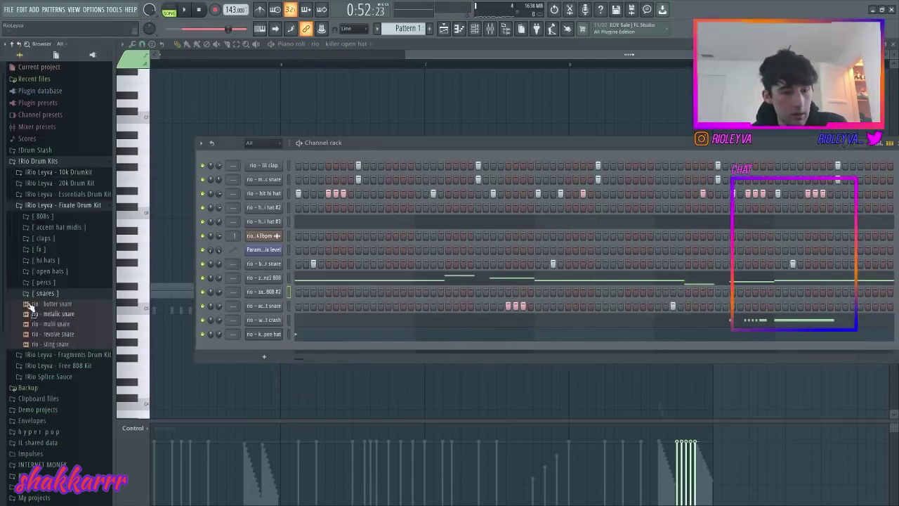
left_click(42, 216)
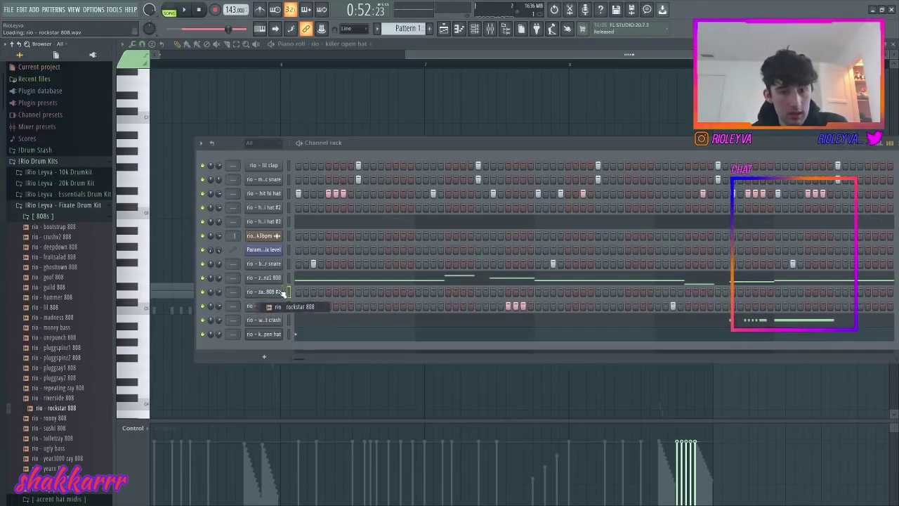
key("ctrl+v")
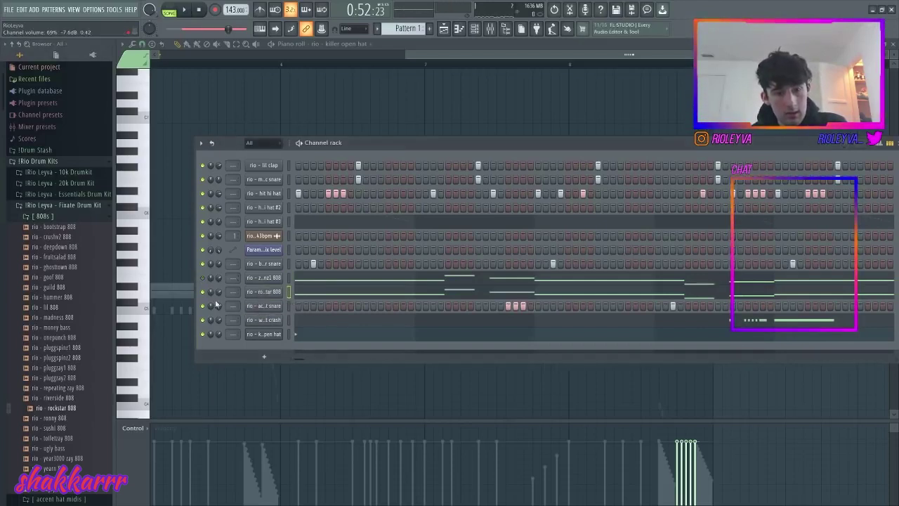
Step: Audition the rockstar 808 against the zayspinz1 808 in playback, keeping zayspinz1 active and the rockstar 808 muted
key("space")
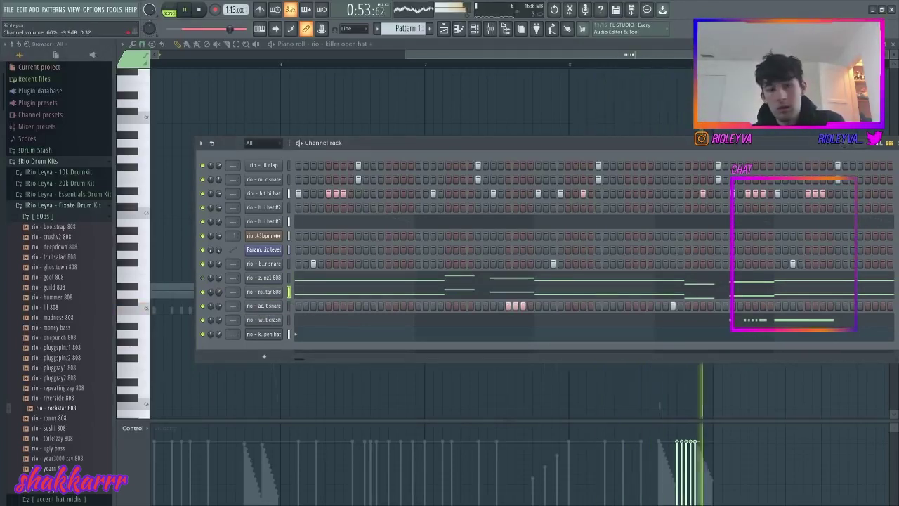
right_click(279, 288)
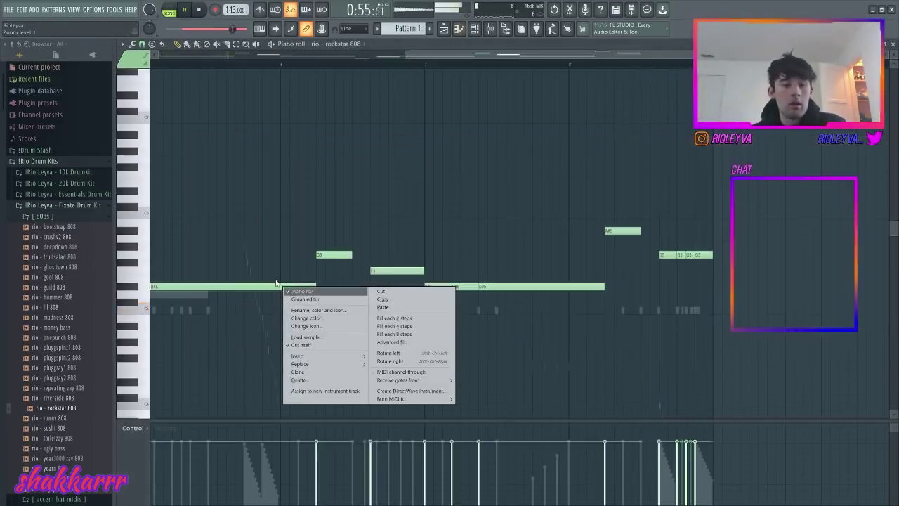
left_click(478, 30)
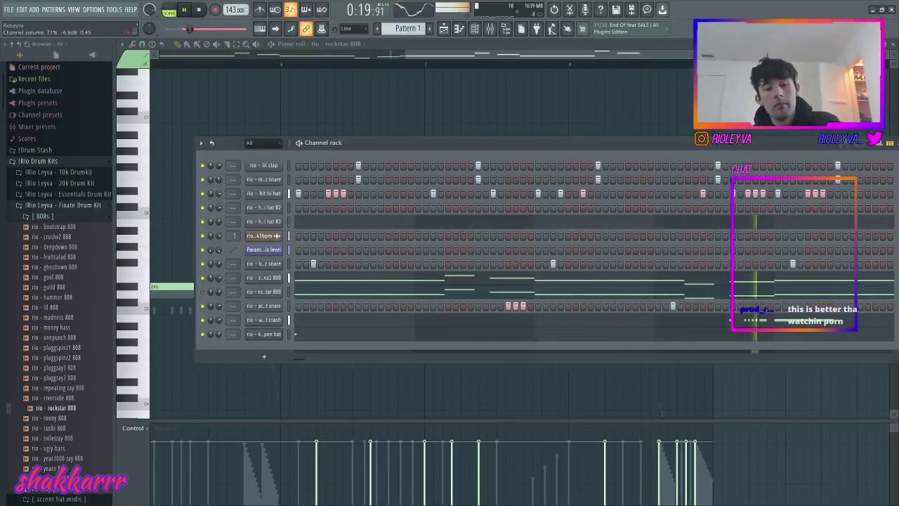
left_click(42, 215)
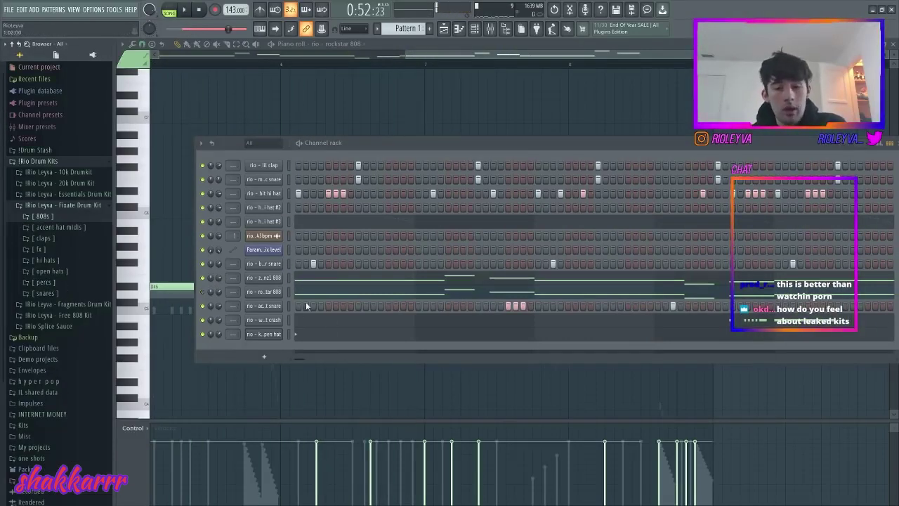
Step: In the accent snare's piano roll, add a C5 note at step 5 of bar 4
right_click(266, 311)
left_click(311, 307)
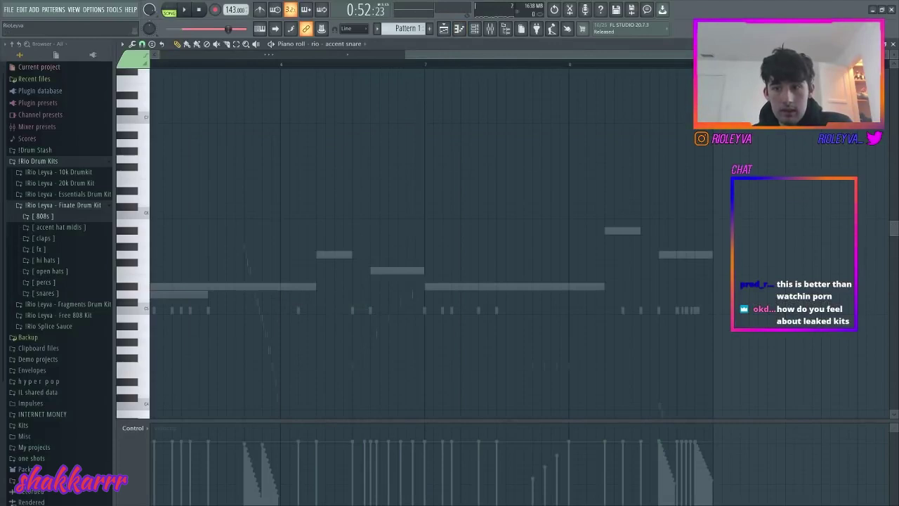
scroll(379, 61, "up", 6)
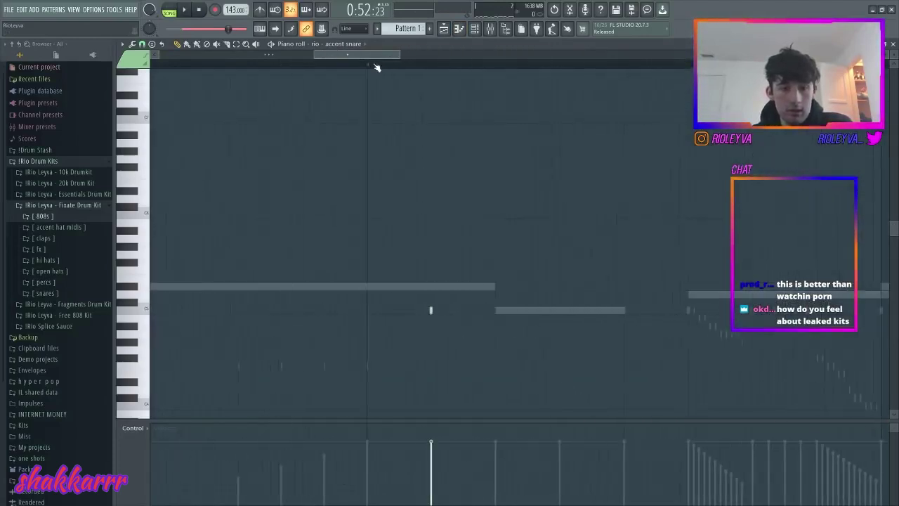
left_click(351, 66)
key("space")
key("space")
left_click(485, 311)
Step: Set the snap to 1/2 step and extend the bar 4 snare into a roll with four more C5 notes up to step 7
left_click(142, 43)
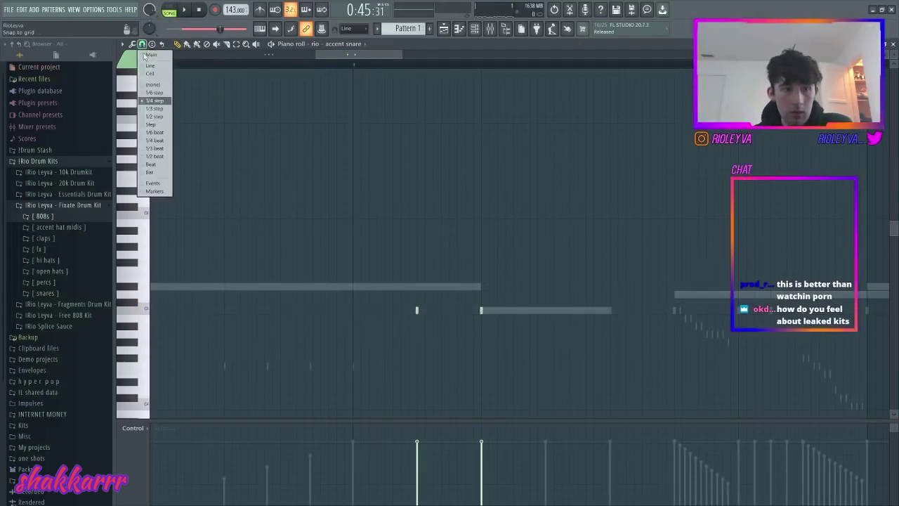
left_click(159, 118)
left_click(496, 311)
left_click(529, 310)
key("space")
left_click(545, 310)
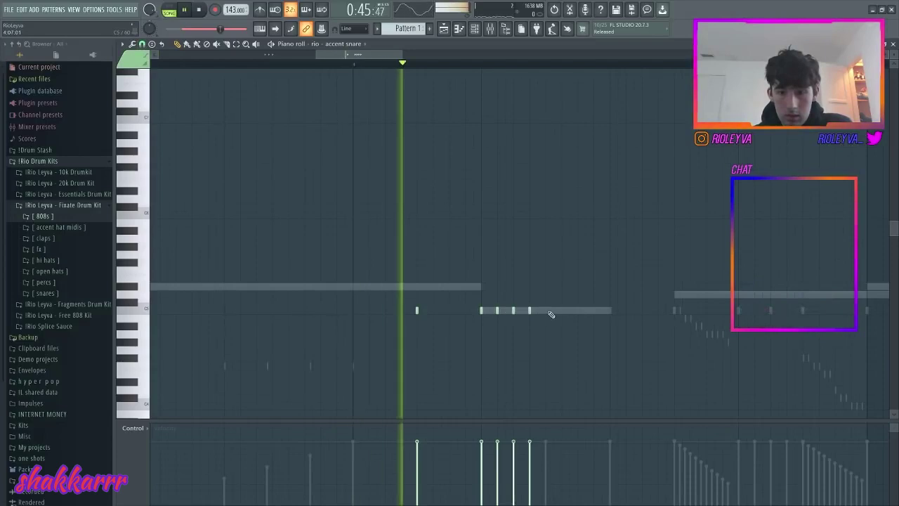
Step: Add C5 accent snares at bar 6 step 7 and bar 8 step 3, plus four half-step-spaced notes from bar 8 step 7
left_click_drag(403, 56, 618, 109)
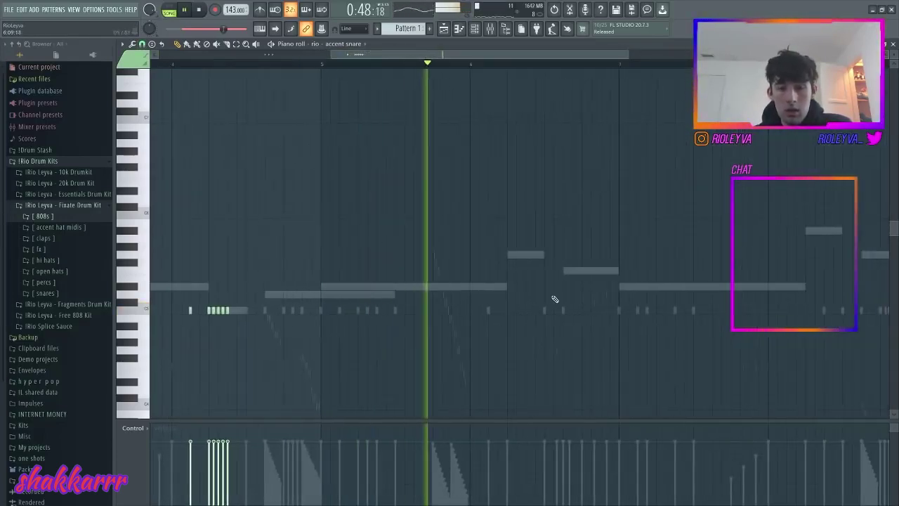
left_click(526, 311)
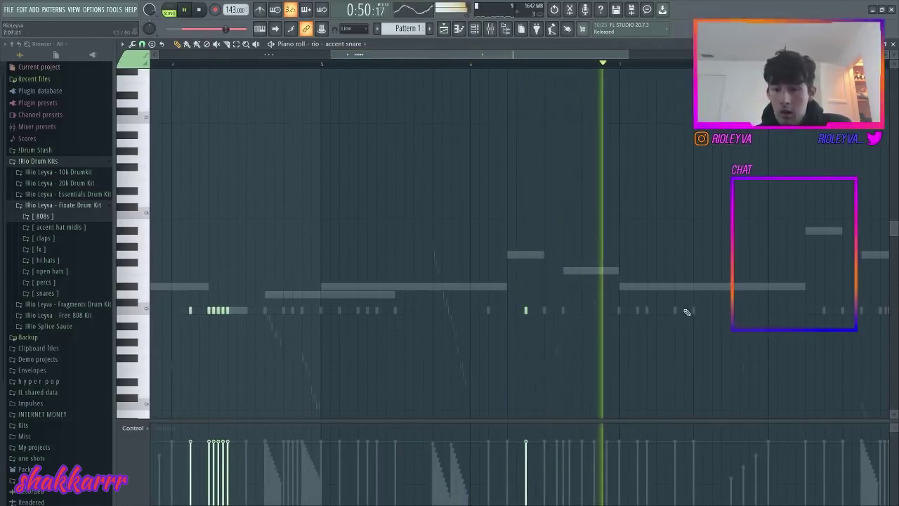
key("space")
left_click(788, 310)
left_click(825, 310)
left_click(832, 310)
left_click(842, 313)
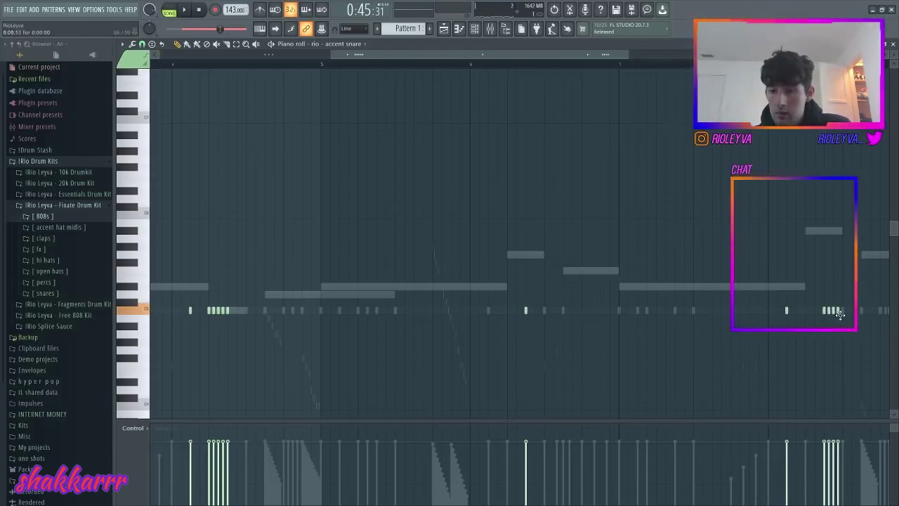
key("space")
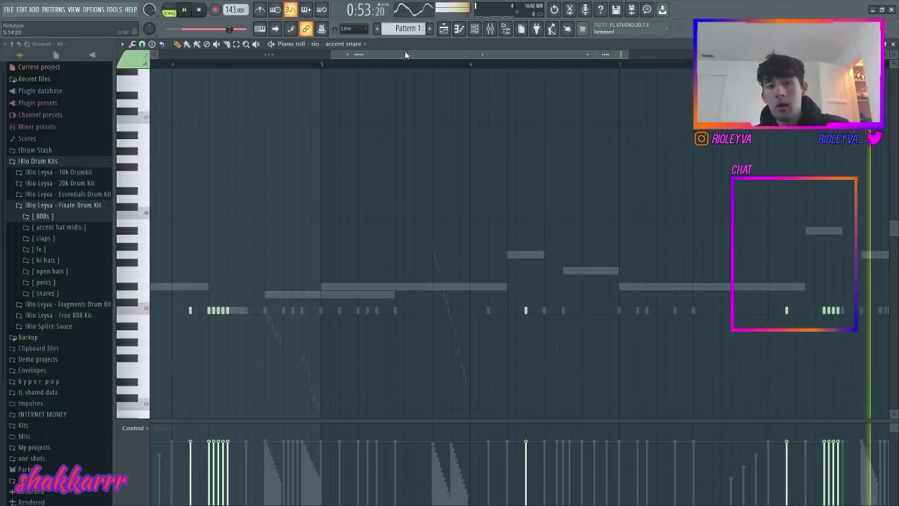
Step: Remove the three accent snare hits at steps 13 to 15 of bar 2 from the step sequence
left_click(473, 30)
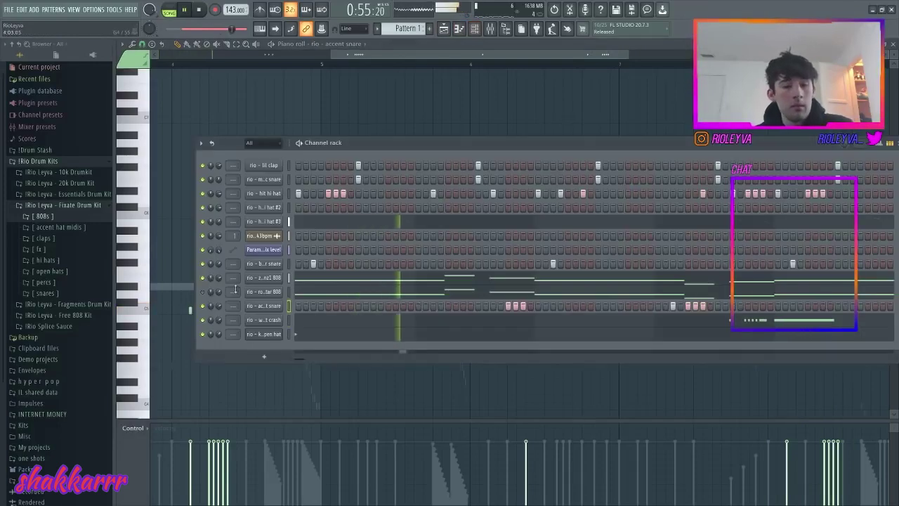
right_click(279, 204)
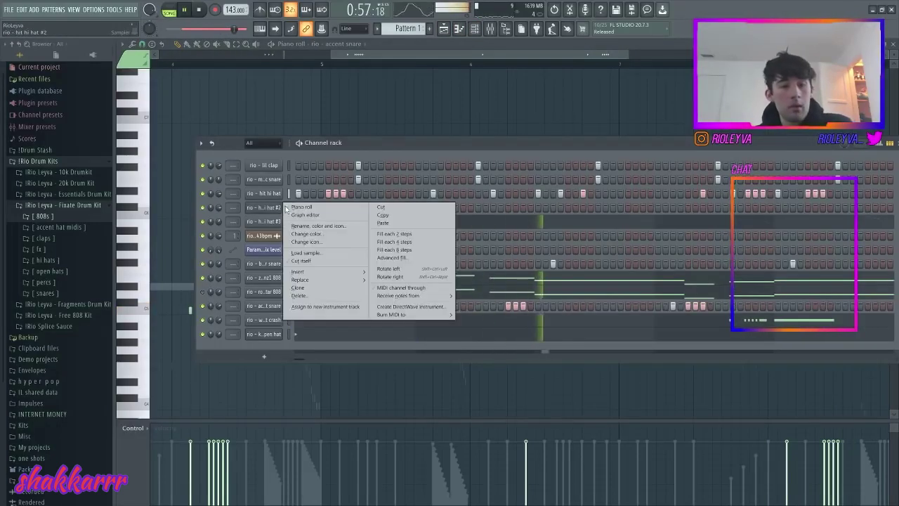
left_click(279, 204)
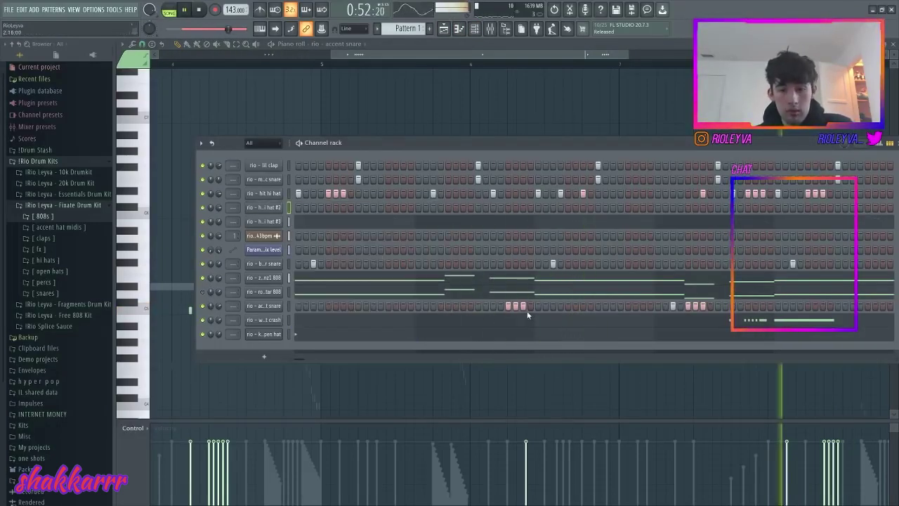
left_click_drag(525, 307, 506, 307)
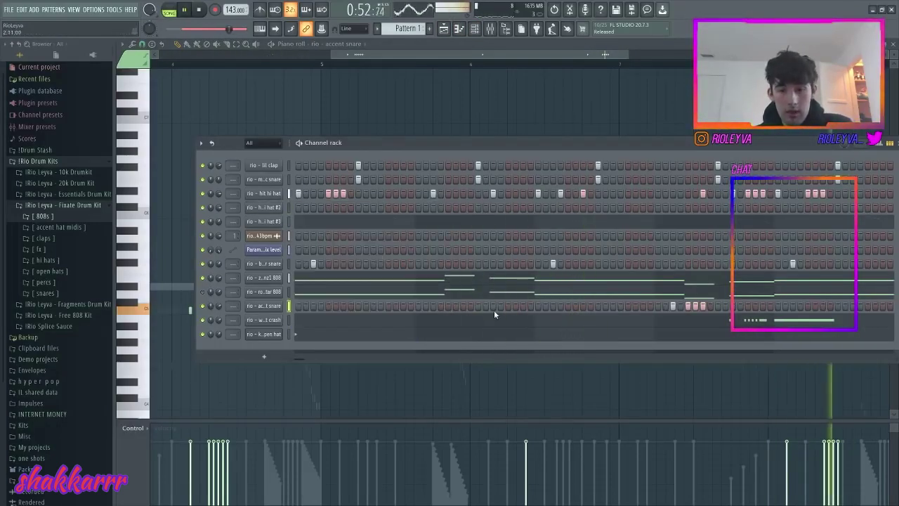
Step: In hit hi hat #2's piano roll, add C4 notes at steps 1, 5 and 7 of bar 1
right_click(278, 207)
left_click(296, 210)
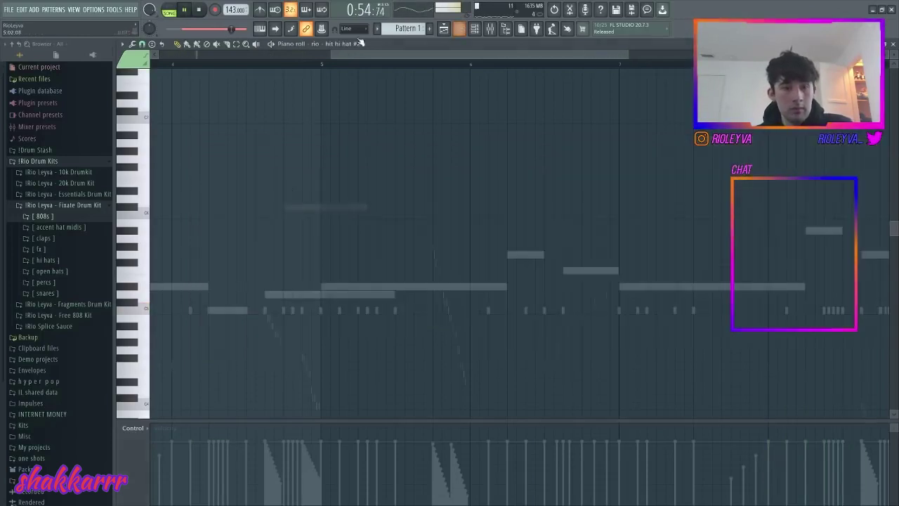
left_click_drag(350, 53, 177, 53)
scroll(236, 295, "down", 3)
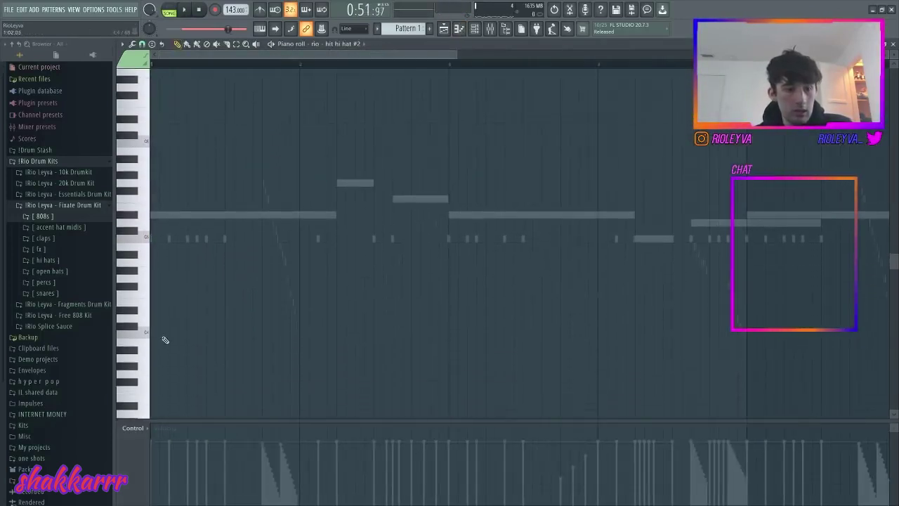
left_click(188, 333)
key("space")
left_click(206, 334)
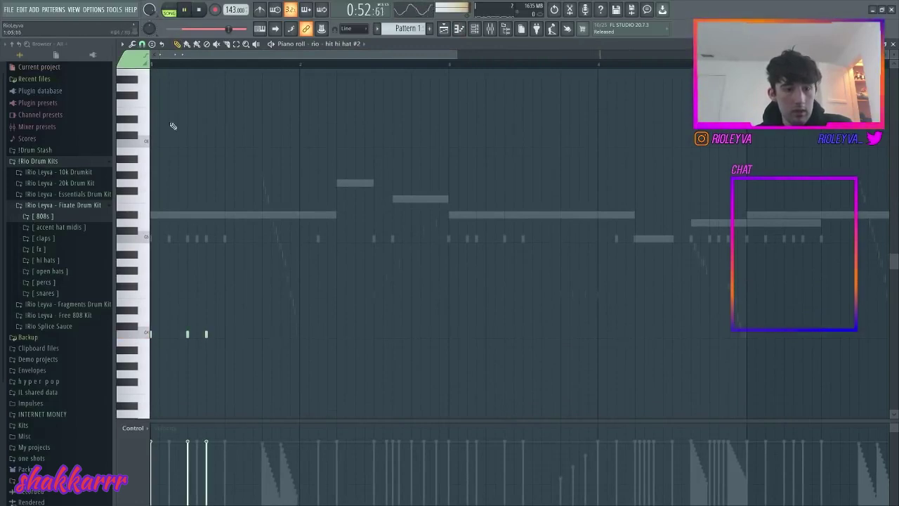
key("space")
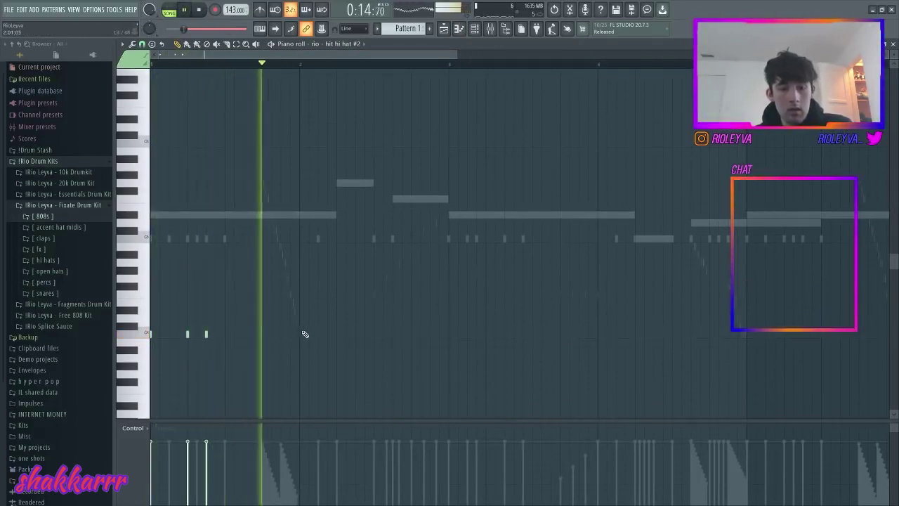
Step: Add C4 hi-hat notes in bar 2 at steps 5, 7, 13, 14 and 15
left_click(348, 336)
left_click(400, 335)
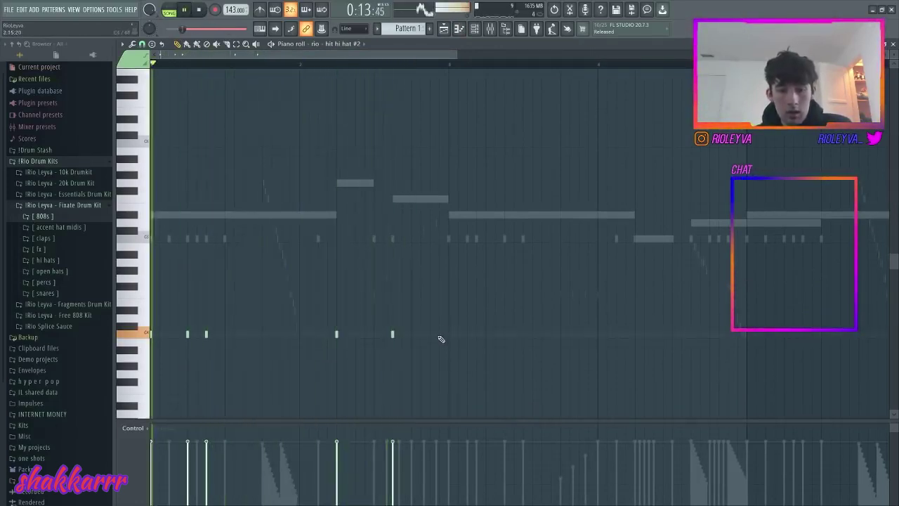
left_click_drag(395, 335, 367, 338)
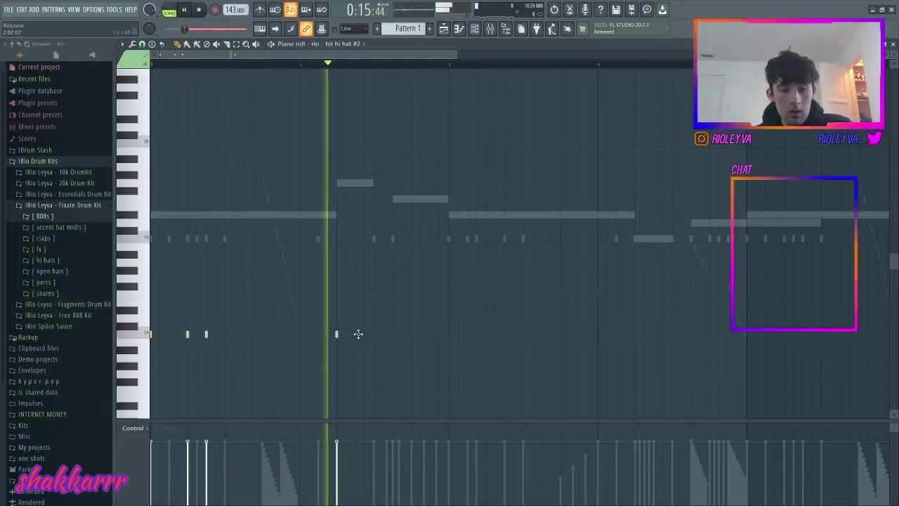
right_click(361, 335)
left_click(358, 336)
left_click(411, 335)
left_click(422, 334)
left_click(429, 334)
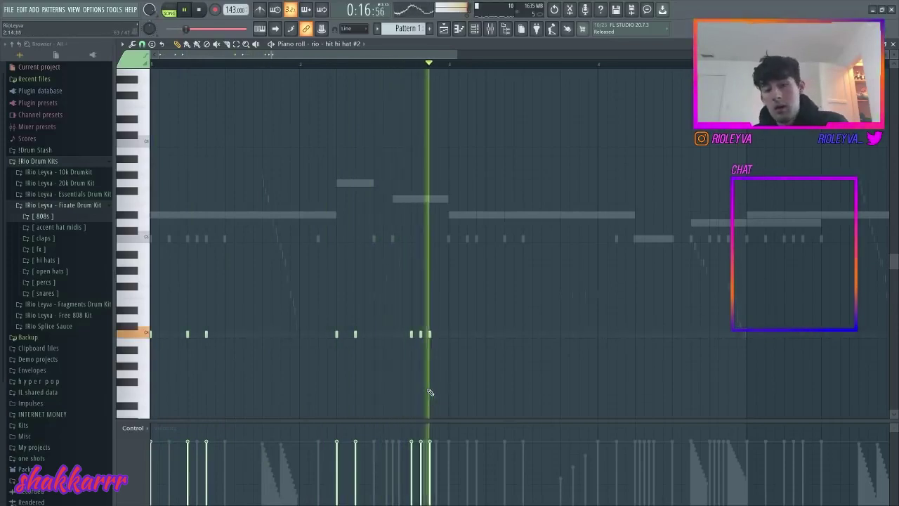
Step: Duplicate the two-bar hi-hat pattern into bars 3 and 4, replacing bar 3's second note with one at step 4
key("ctrl+b")
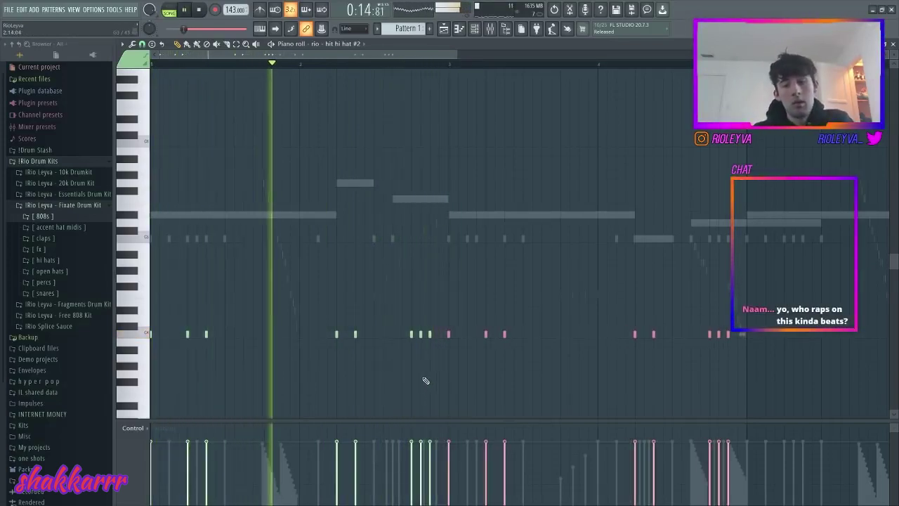
right_click(485, 334)
left_click(476, 334)
left_click(621, 334)
right_click(621, 334)
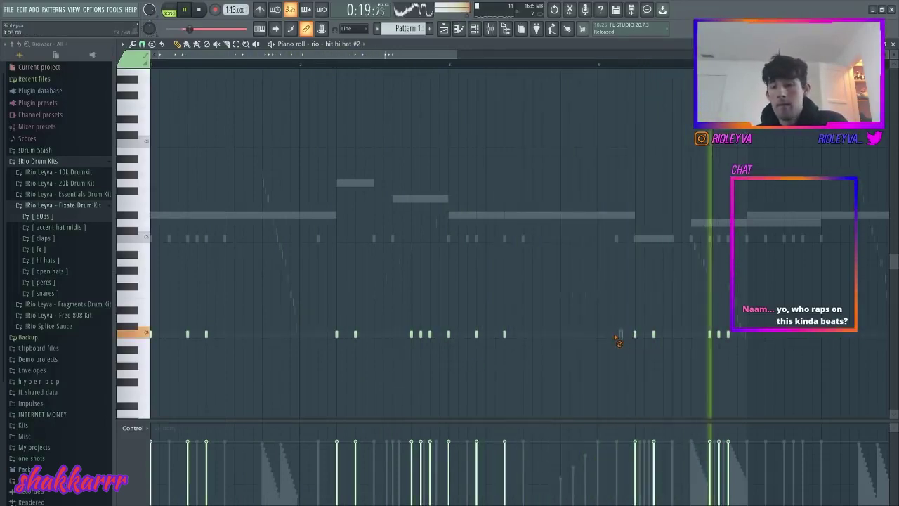
Step: Replace the last three hi-hat notes of bar 4 with C4 notes at steps 11 and 15
right_click(728, 334)
right_click(719, 334)
right_click(709, 334)
left_click(691, 334)
left_click(728, 334)
Step: Select the first four bars of hi-hat notes, duplicate them into bars 5 to 8 and clear the selection
key("space")
left_click_drag(746, 64, 5, 79, "ctrl")
key("ctrl+b")
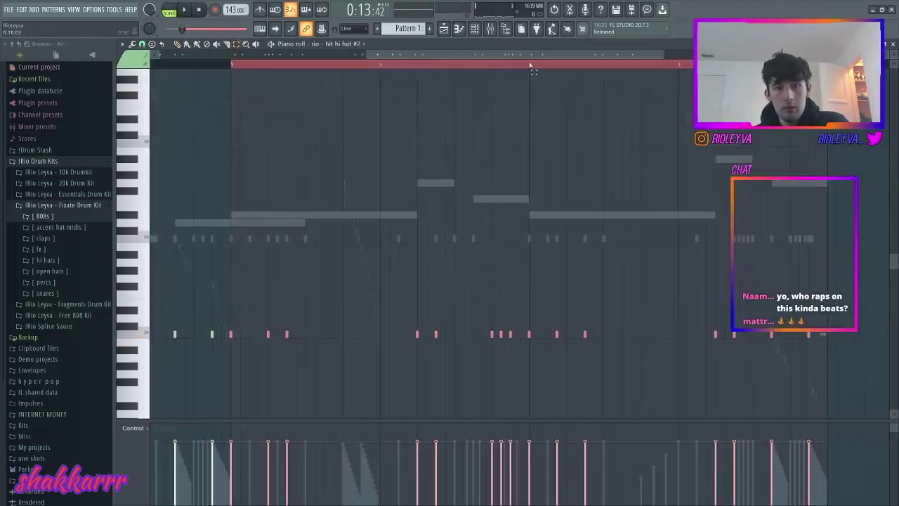
left_click(531, 66, "ctrl")
Step: Route all drum and 808 channels to their own mixer tracks, starting at track 2 with the lil clap
left_click(484, 31)
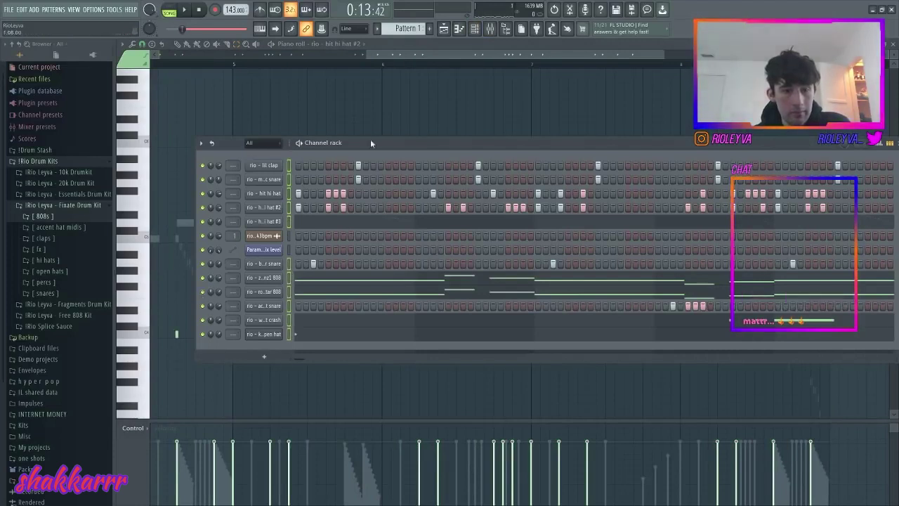
left_click(491, 30)
left_click(208, 176)
left_click(192, 175)
key("ctrl+l")
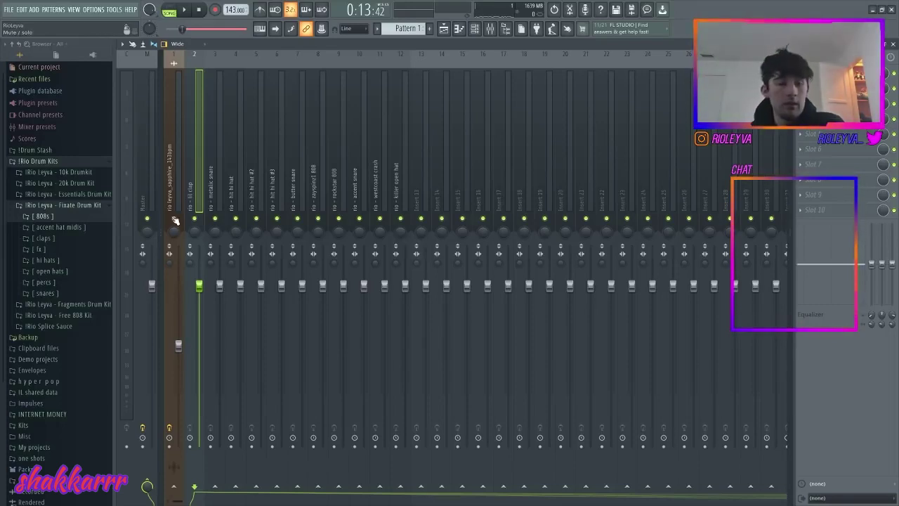
Step: Select the sapphire melody's mixer track and preview the zayspinz1 808 sample from the Fixate kit's 808s folder
left_click(177, 184)
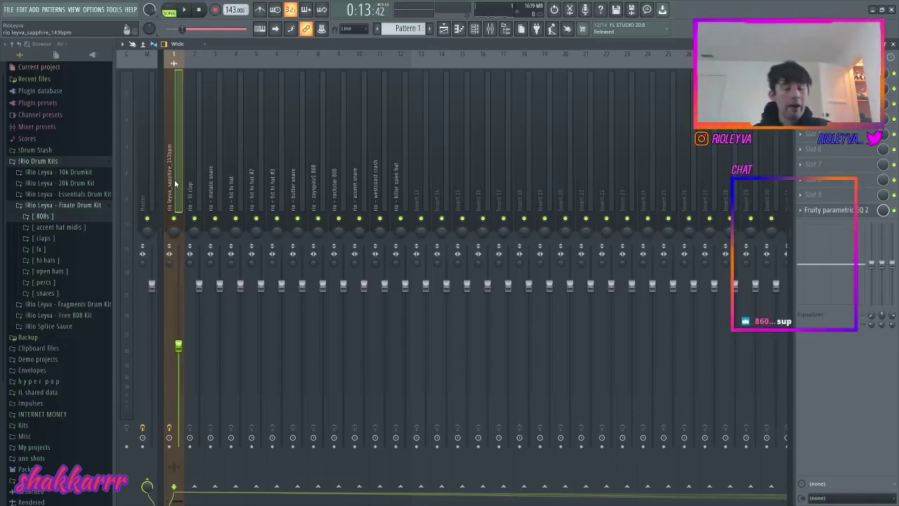
left_click(40, 218)
scroll(81, 305, "down", 8)
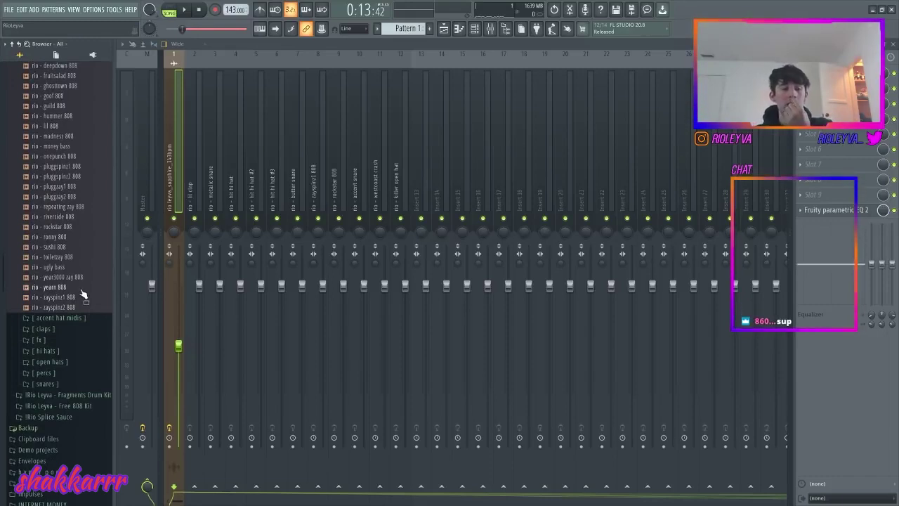
left_click(70, 297)
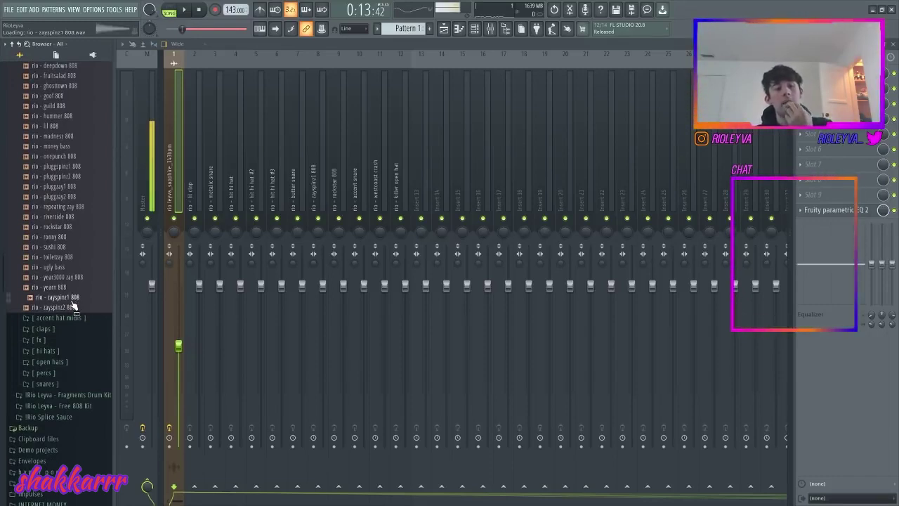
Step: Clear the playlist's time selection, split Pattern 1 into one pattern per channel and delete its clips from Track 1
left_click(475, 28)
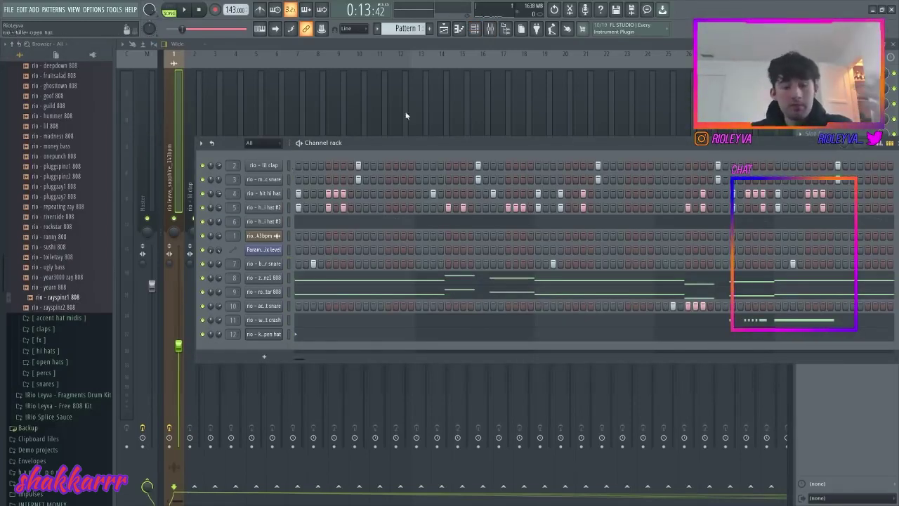
left_click(443, 28)
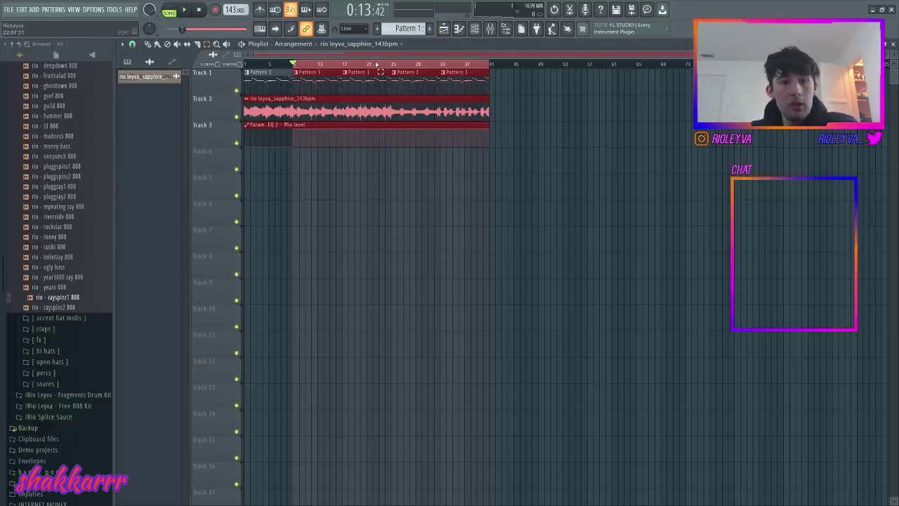
left_click(376, 65, "ctrl")
left_click(379, 31)
left_click(446, 165)
double_click(217, 83)
key("Delete")
Step: Place all the per-channel patterns on tracks 4 to 14 from bar 1 and duplicate them four times along the melody
left_click(141, 222)
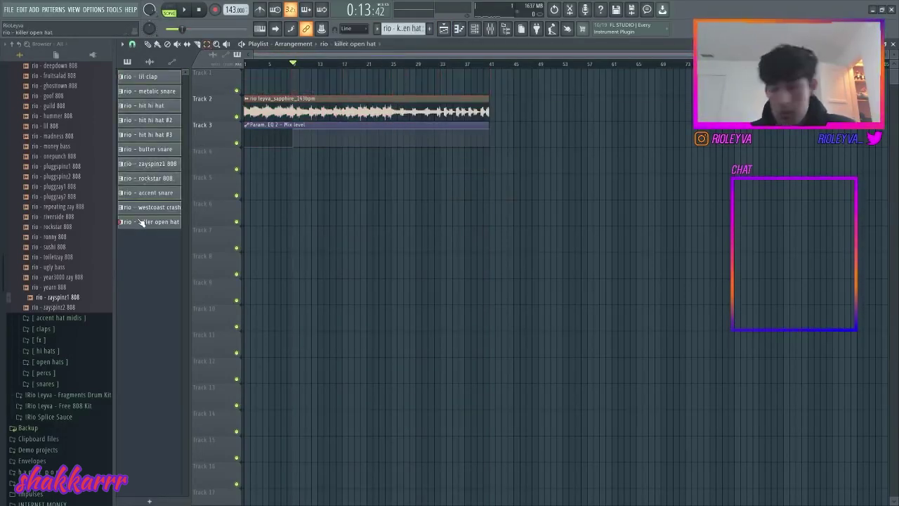
left_click_drag(151, 212, 249, 164)
key("ctrl+b")
key("ctrl+b")
key("ctrl+b")
key("ctrl+b")
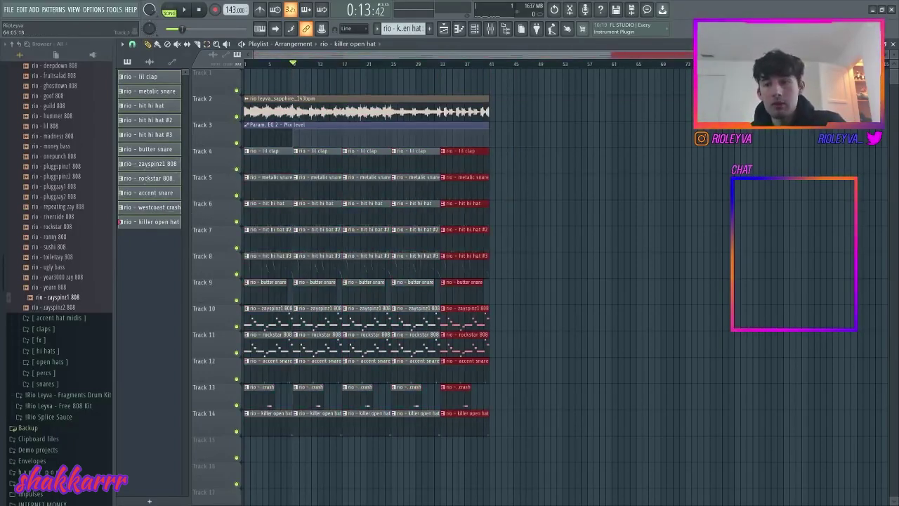
Step: Slice all drum and 808 clips on tracks 4 to 14 midway through bar 4 and delete the parts before the cut
scroll(281, 81, "up", 4)
left_click(133, 45)
left_click(155, 167)
left_click(200, 10)
left_click_drag(304, 267, 333, 163)
left_click_drag(301, 148, 250, 461)
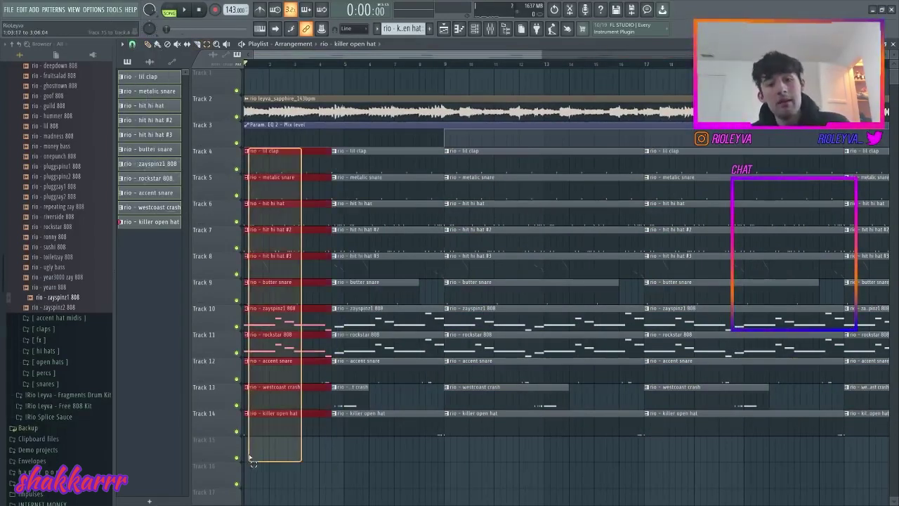
key("Delete")
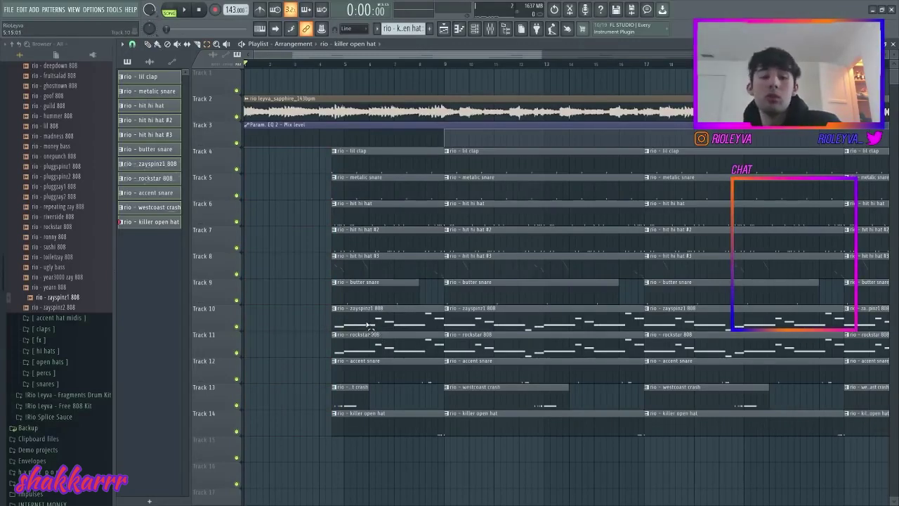
Step: Delete the zayspinz1 and rockstar 808 clips before bar 9 and extend the first hit hi hat #3 clip back to bar 1
left_click_drag(370, 328, 371, 341)
key("Delete")
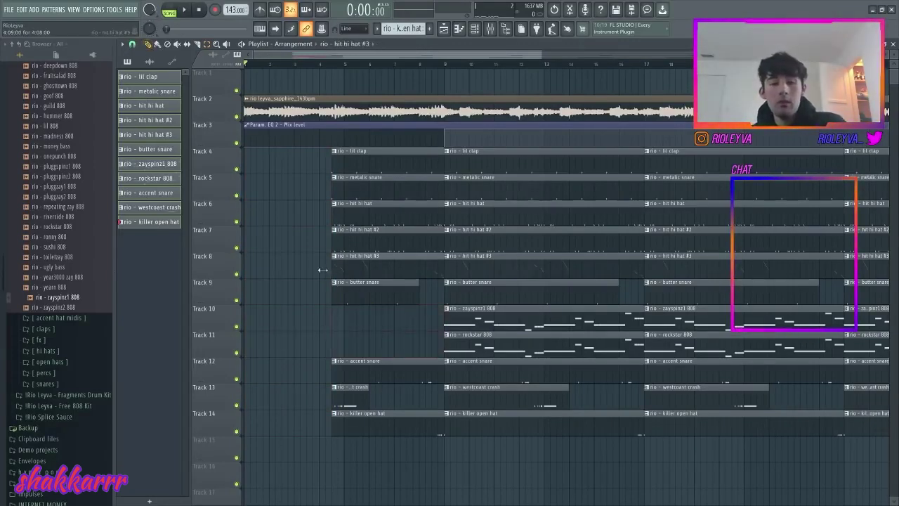
Step: Try the hi hat sauce preset on the hit hi hat #2 mixer track and play the arrangement's intro
left_click(490, 28)
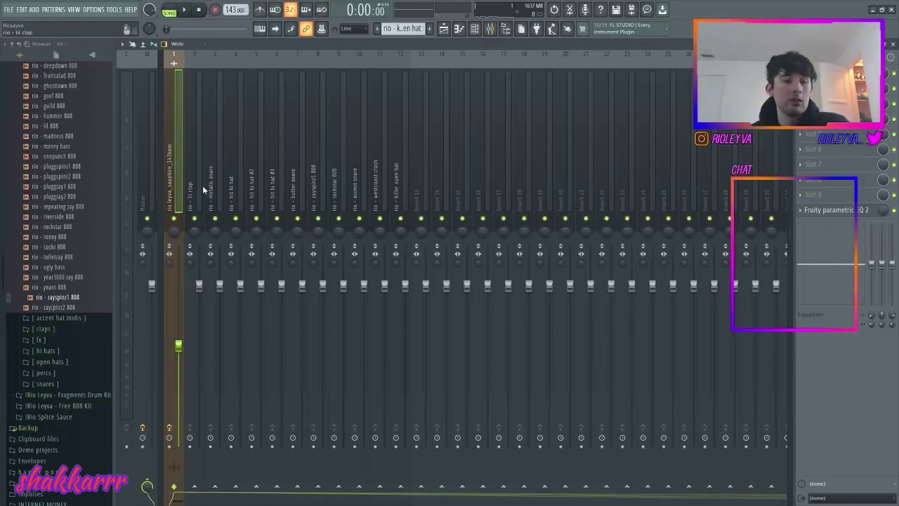
left_click(260, 182)
right_click(260, 182)
mouse_move(295, 95)
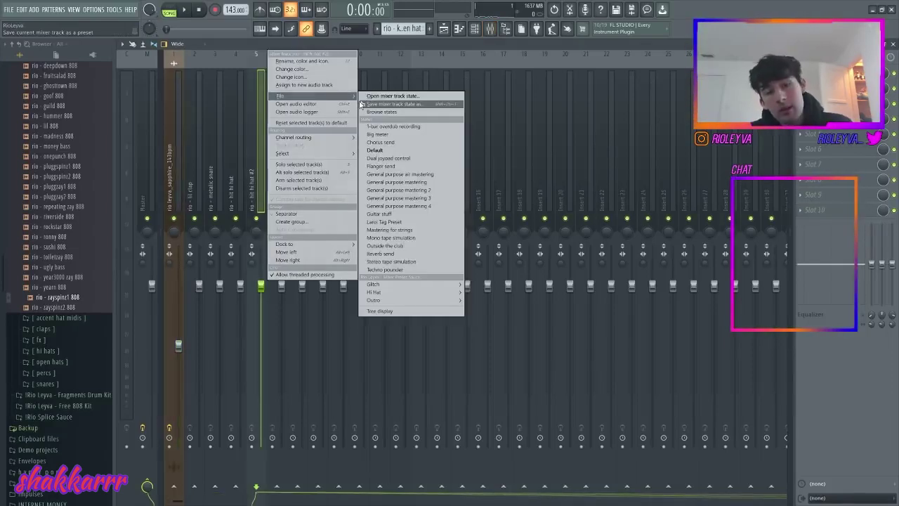
mouse_move(450, 292)
left_click(484, 307)
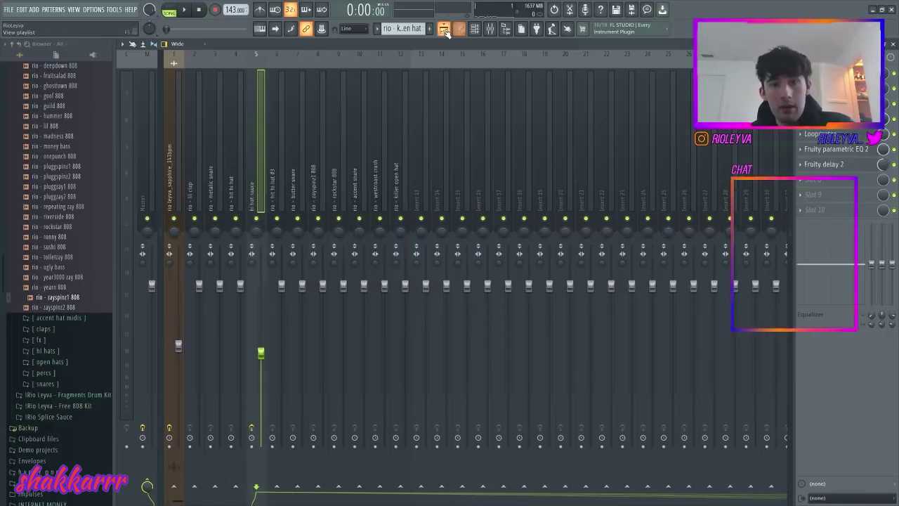
left_click(443, 28)
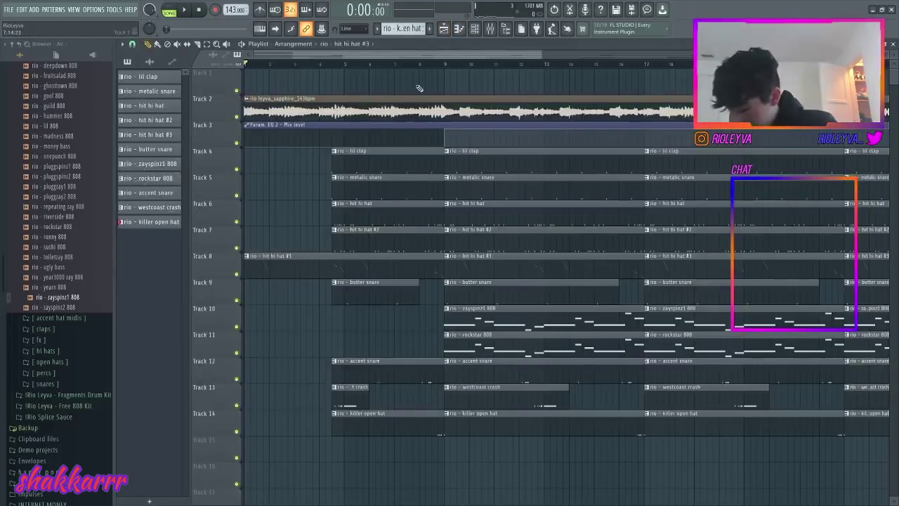
key("space")
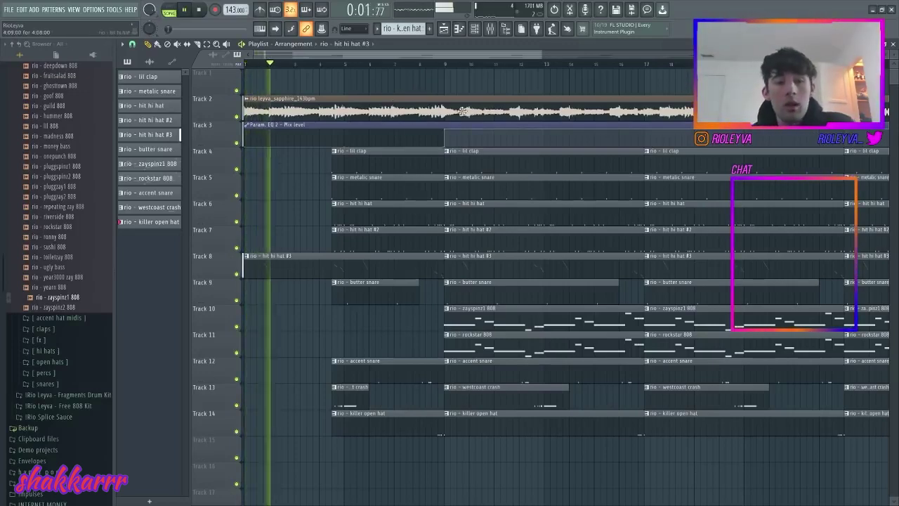
key("F9")
key("space")
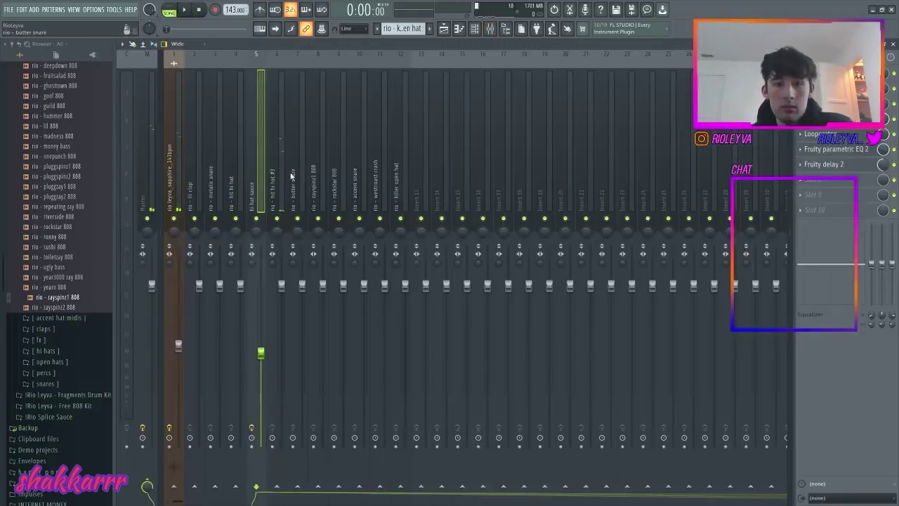
Step: Reset mixer track 5 to the Default state and rename it "hi hat"
right_click(259, 176)
mouse_move(310, 97)
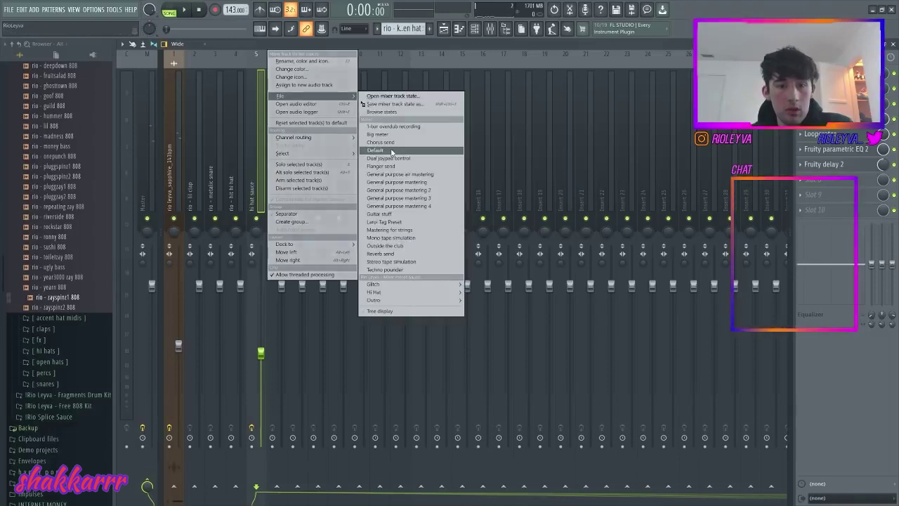
left_click(383, 152)
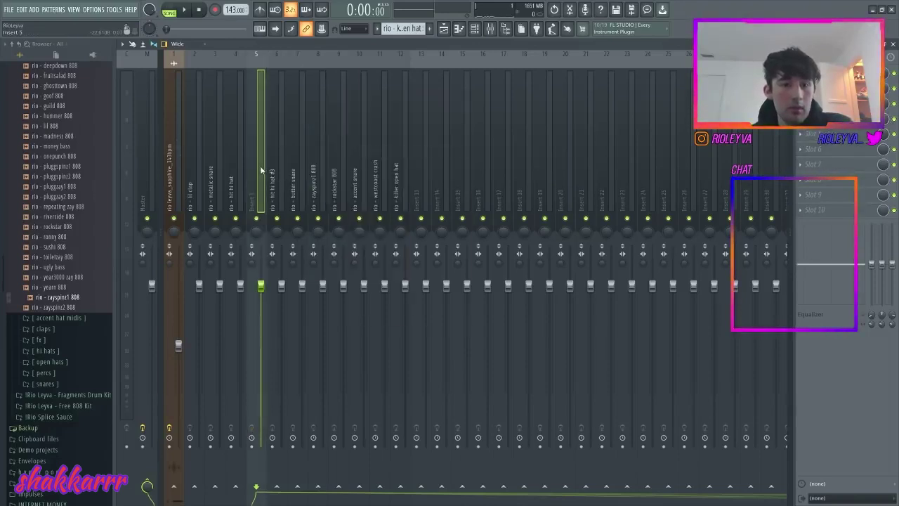
right_click(261, 170)
left_click(305, 61)
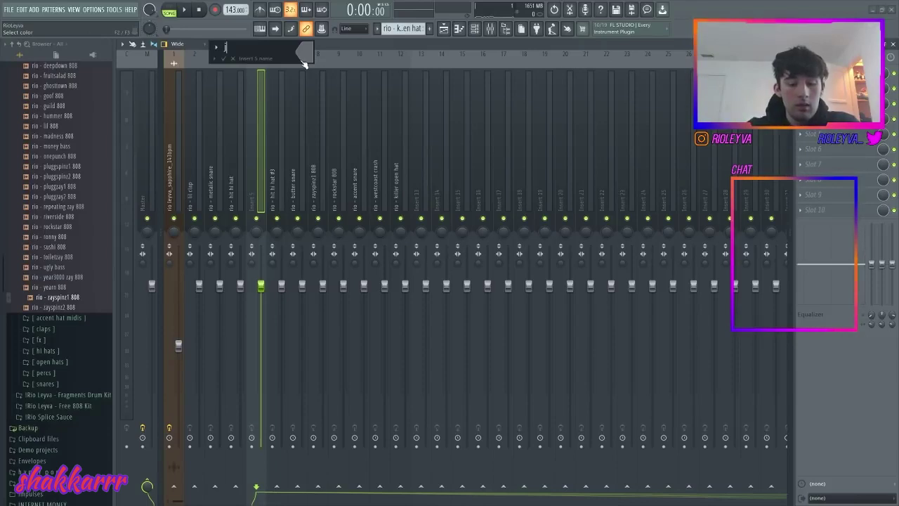
type("hi")
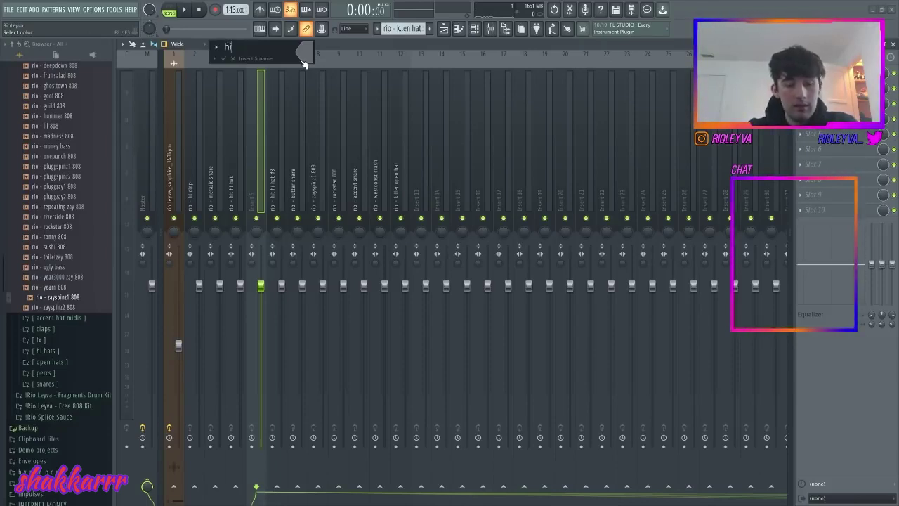
type(" hat")
key("Return")
Step: Select bars 17 to 25 of the playlist as the playback loop, solo the sapphire melody's mixer track and start playback
left_click(444, 30)
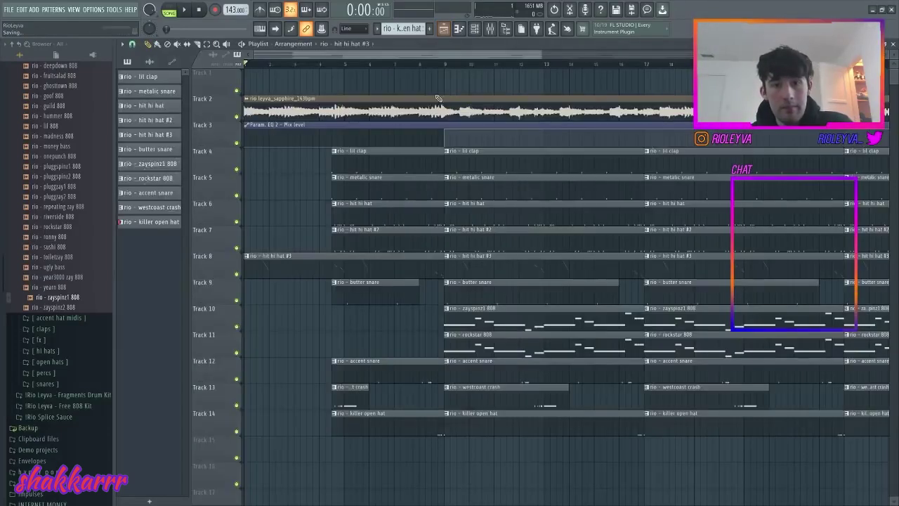
left_click_drag(645, 67, 844, 67)
left_click(492, 29)
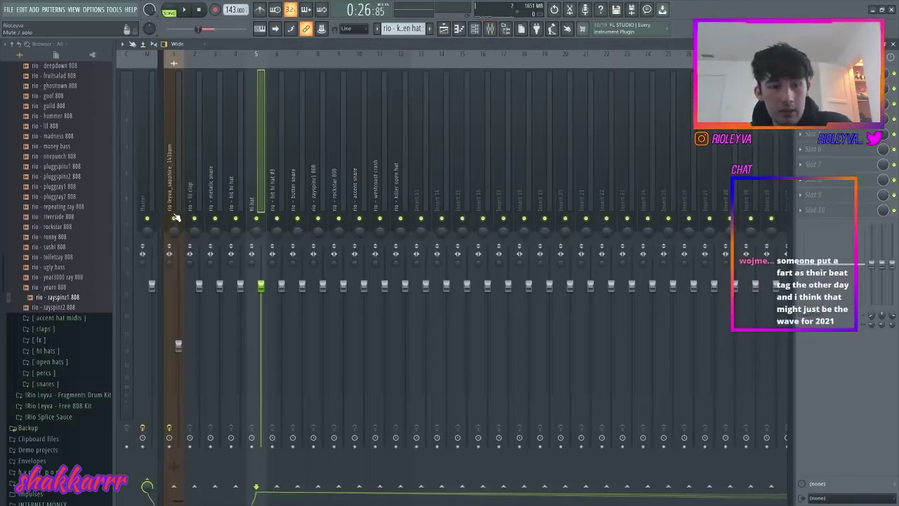
right_click(175, 219)
left_click(182, 199)
key("space")
mouse_move(179, 346)
left_mouse_down()
mouse_move(178, 331)
mouse_move(179, 346)
left_mouse_up()
Step: Unmute the lil clap, metalic snare, hit hi hat and hi hat mixer tracks one by one, lowering all but the clap
left_click(194, 218)
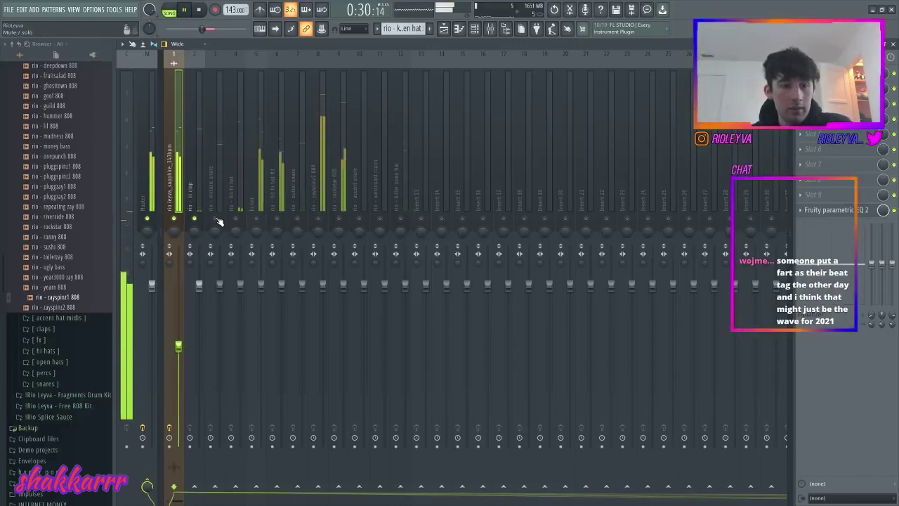
left_click(215, 219)
left_click_drag(220, 285, 220, 301)
left_click(236, 218)
left_click_drag(240, 286, 261, 331)
left_click(256, 218)
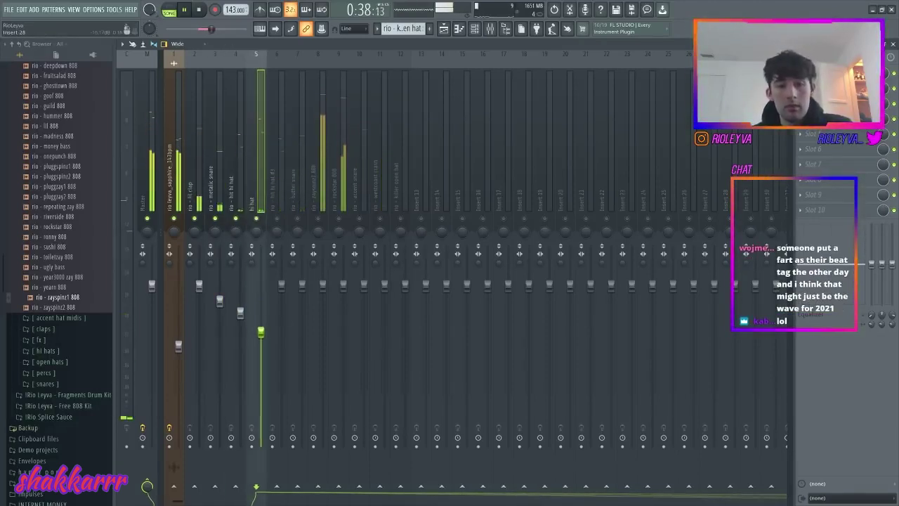
Step: Load Looperator into effect slot 5 of the hi hat mixer track and close its window
left_click(800, 133)
mouse_move(808, 145)
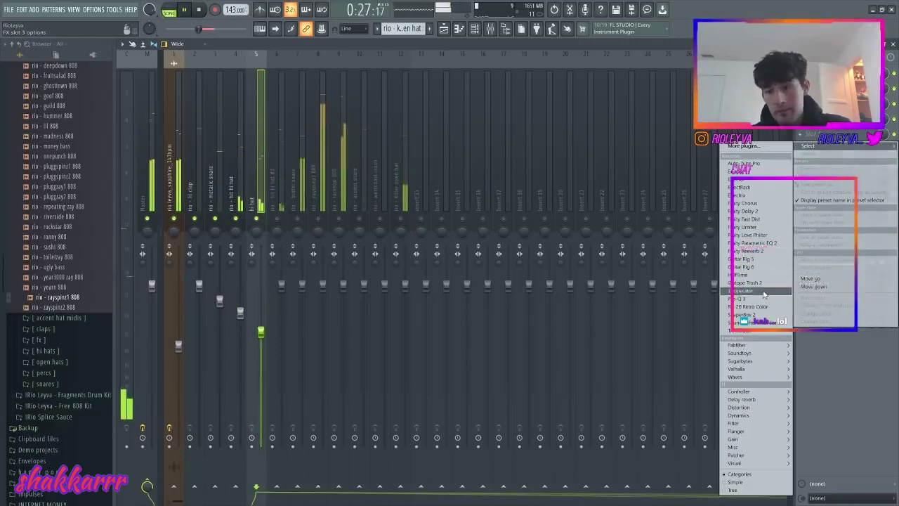
left_click(743, 290)
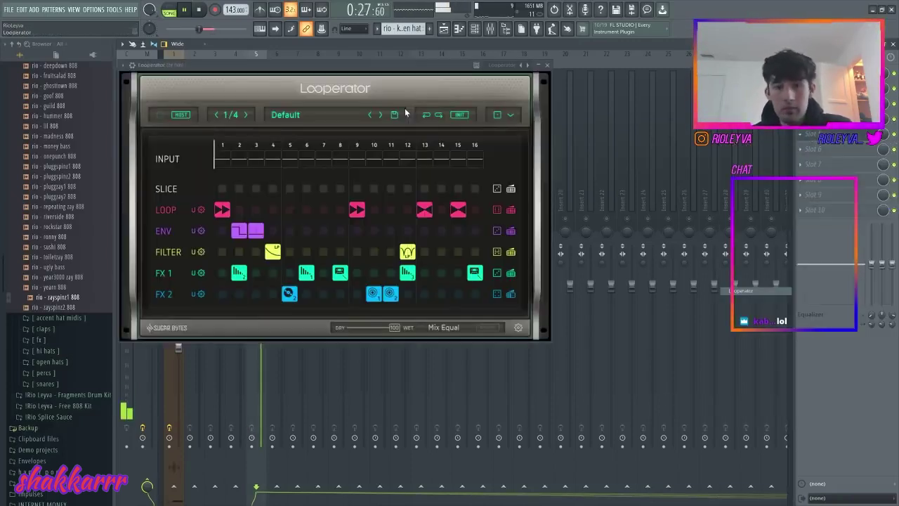
left_click(547, 64)
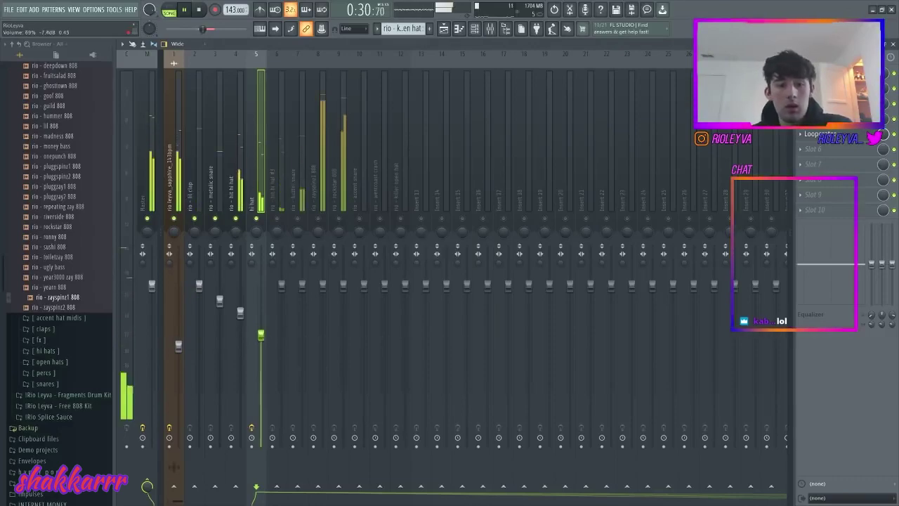
Step: Stop playback and switch the hi hat track's Looperator to the Arcane Mystery preset
left_click(475, 29)
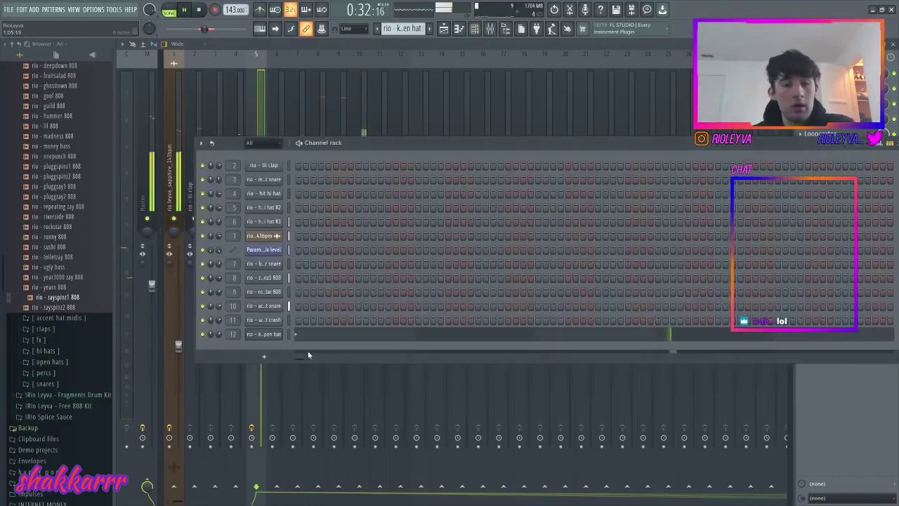
left_click(443, 28)
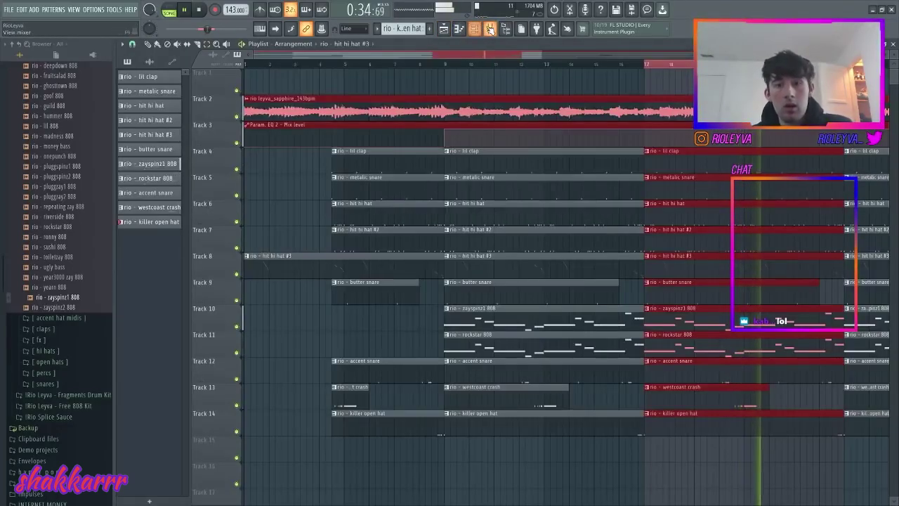
left_click(491, 29)
key("space")
left_click(820, 134)
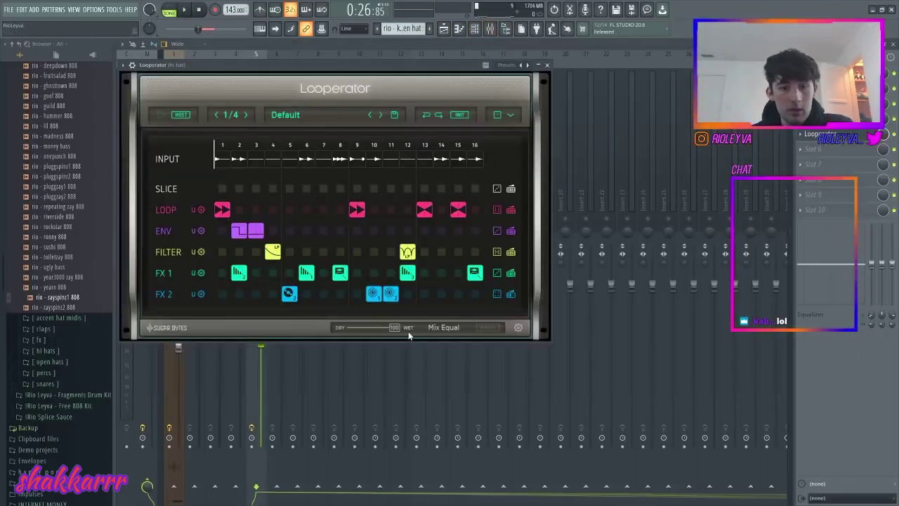
left_click(382, 115)
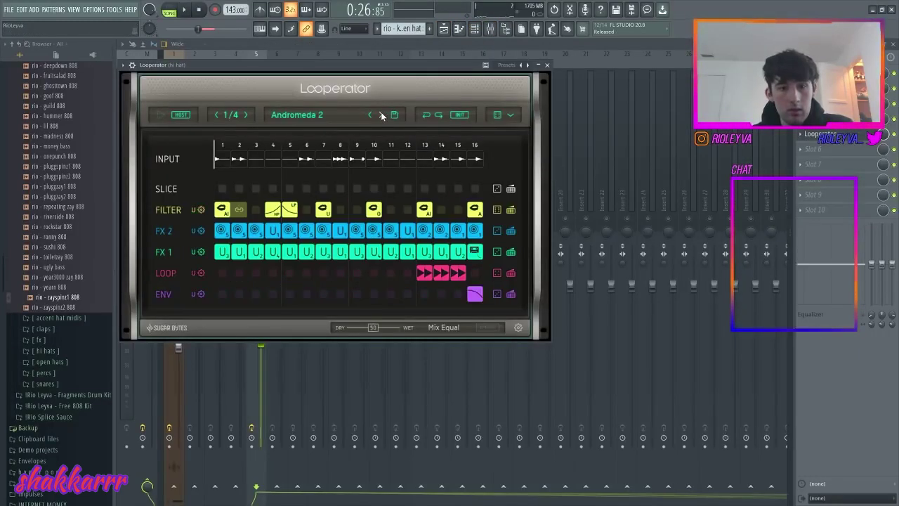
left_click(381, 115)
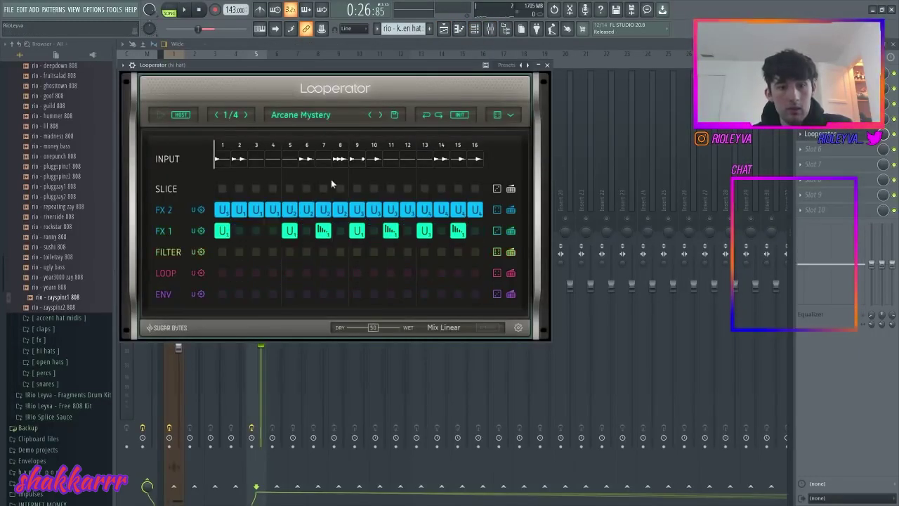
left_click(549, 65)
Step: Resume playback, lower the hi hat track to about 50% volume, and turn down the hit hi hat #3 track
left_click(187, 10)
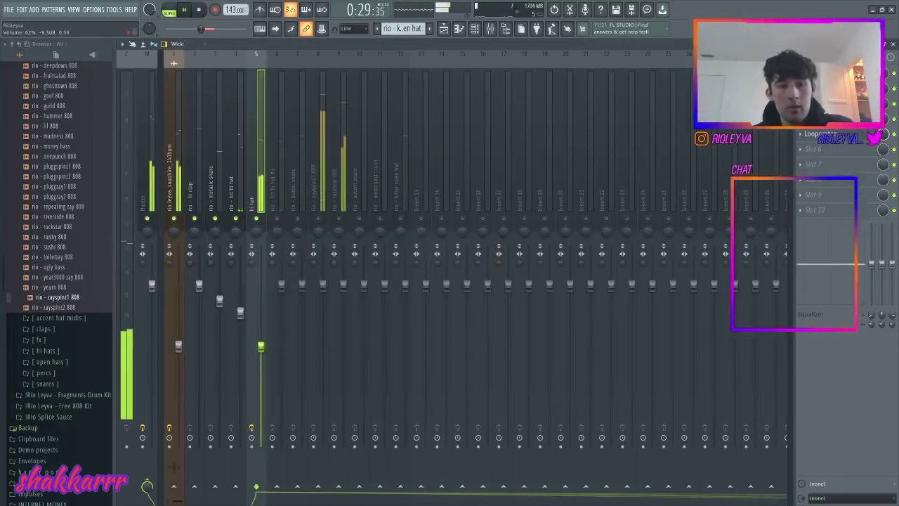
left_click_drag(261, 346, 260, 366)
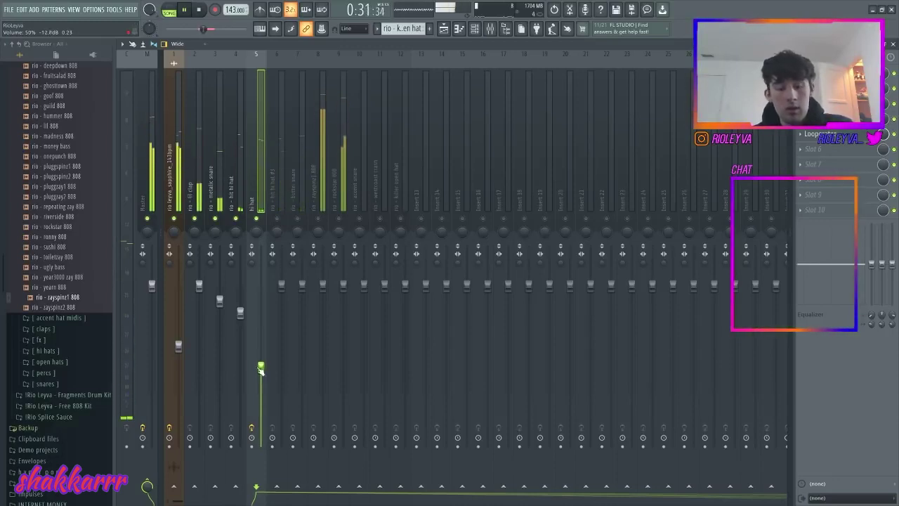
left_click(283, 286)
left_click_drag(285, 290, 285, 318)
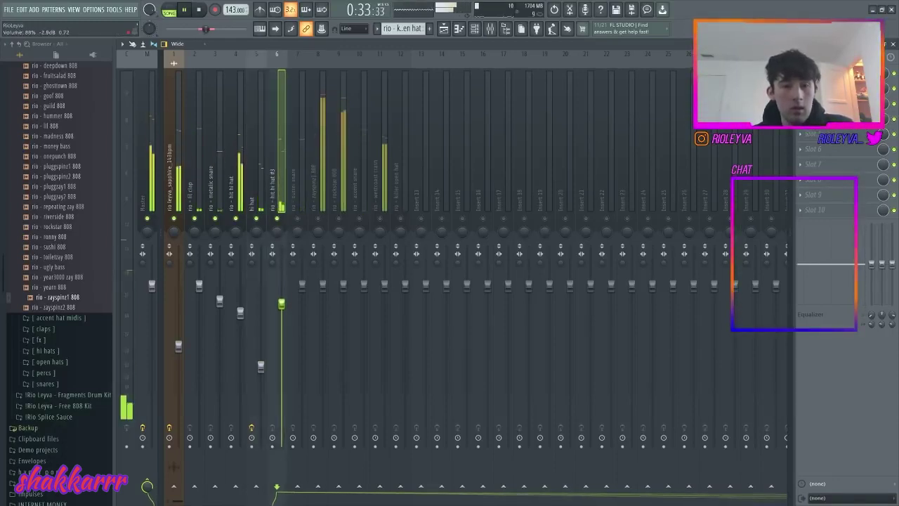
Step: Load the hi hat sauce preset on the hit hi hat #3 mixer track, and unmute and lower the butter snare
right_click(289, 52)
mouse_move(363, 98)
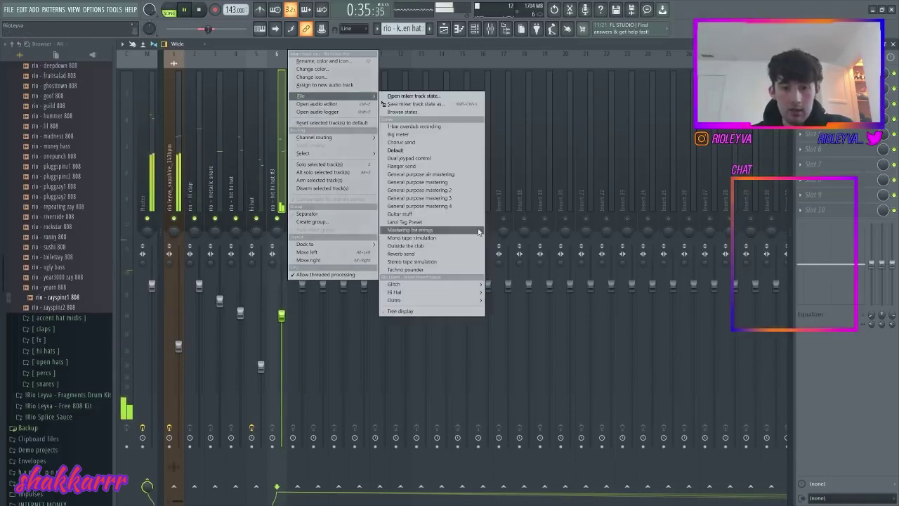
mouse_move(490, 293)
left_click(531, 308)
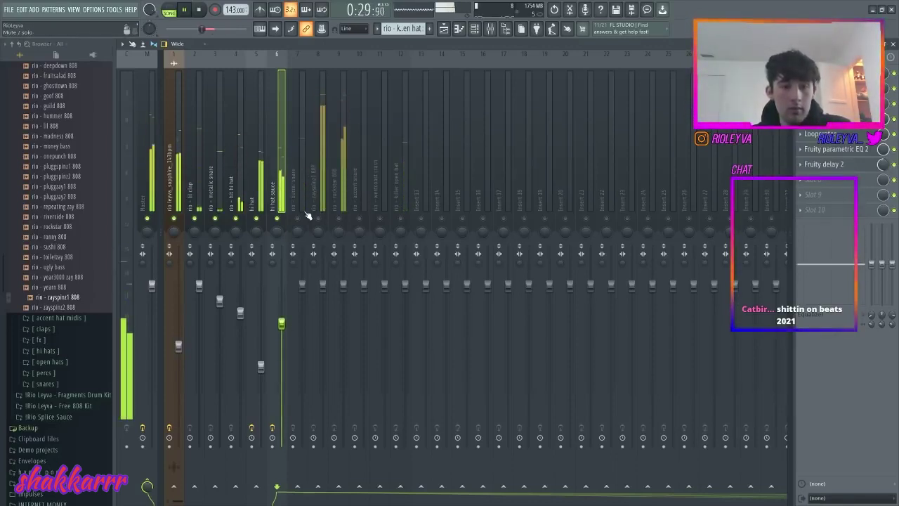
left_click(306, 214)
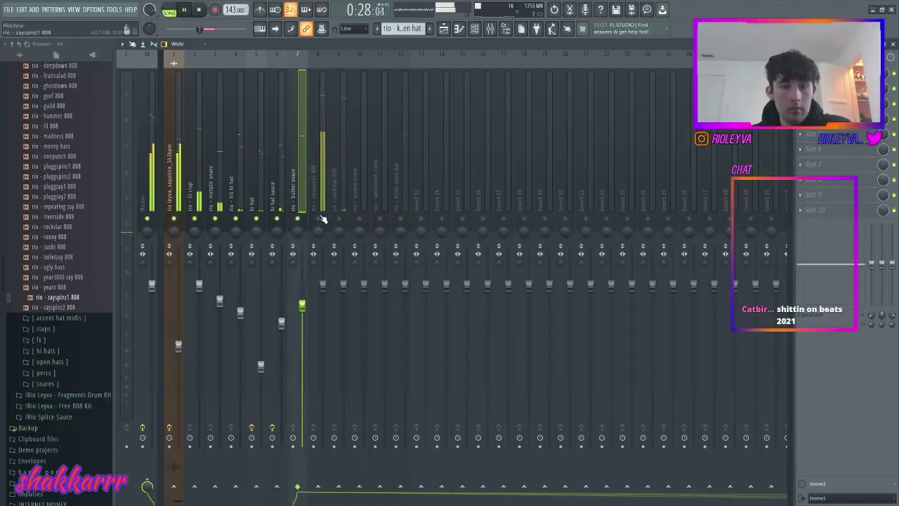
Step: Turn down the zayspinz1 808 and hi hat tracks, and unmute and lower the accent snare, westcoast crash and killer open hat tracks
left_click_drag(323, 287, 324, 303)
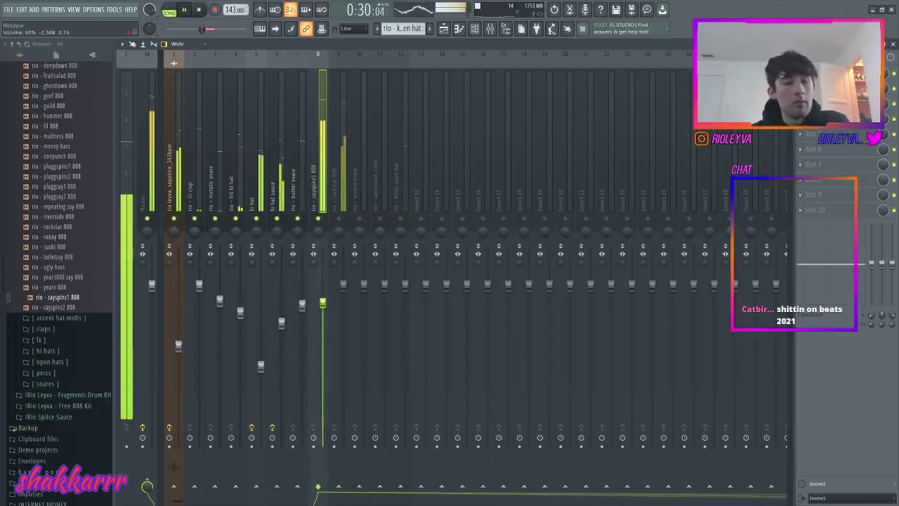
left_click(383, 214)
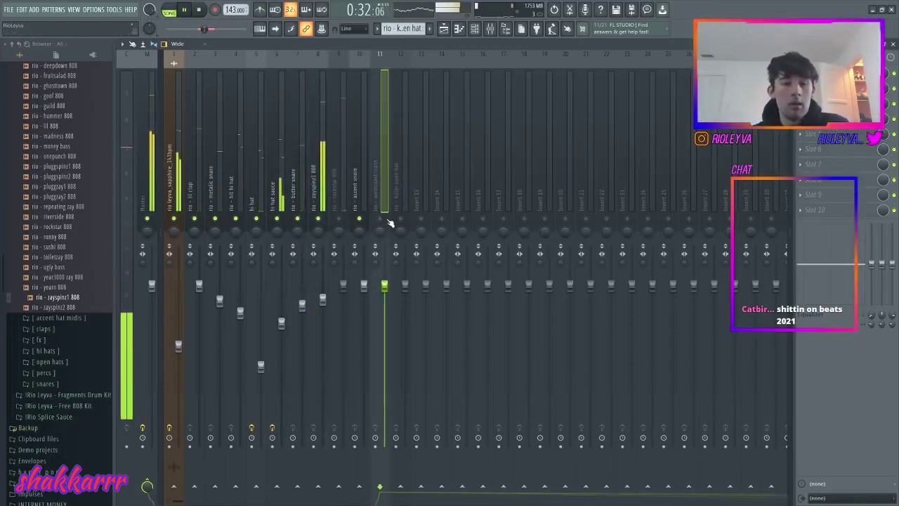
left_click_drag(363, 285, 405, 302)
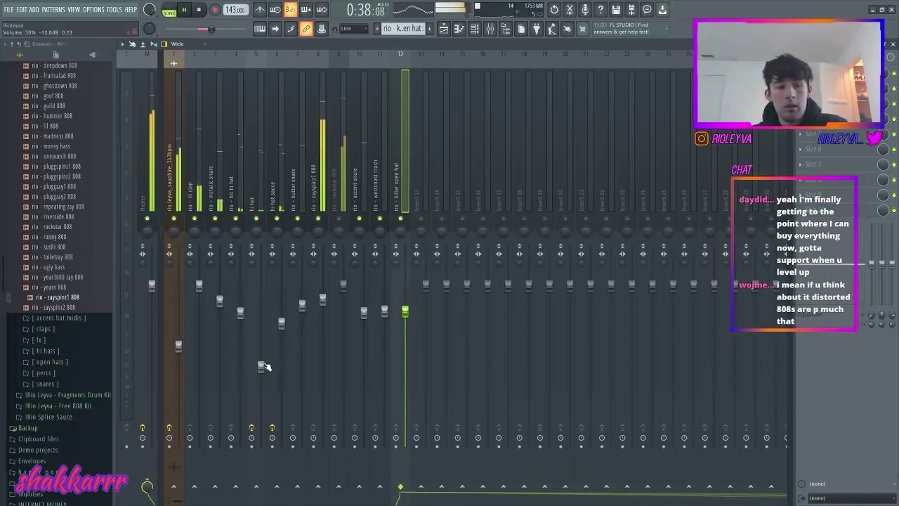
left_click_drag(261, 366, 261, 370)
Step: Mute the zayspinz1 808 track, unmute the rockstar 808 track and lower its volume
left_click(338, 218)
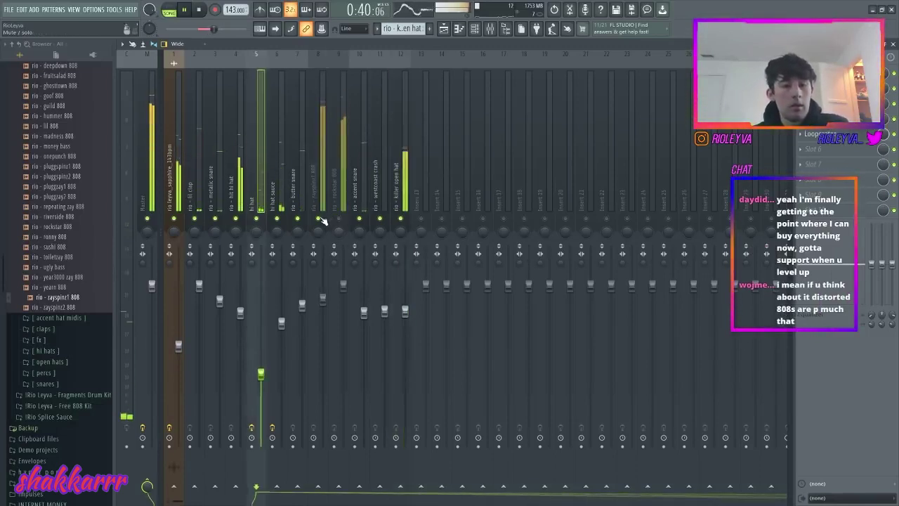
left_click(344, 285)
left_click_drag(343, 291, 344, 295)
Step: Raise the gain of the master track's Fruity Limiter to about 2.3 dB, close its window and stop playback
left_click(149, 200)
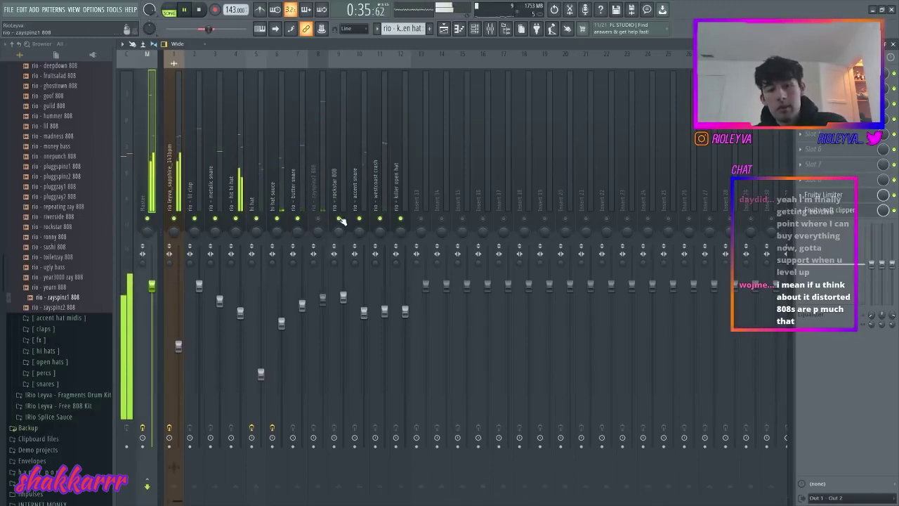
left_click(833, 199)
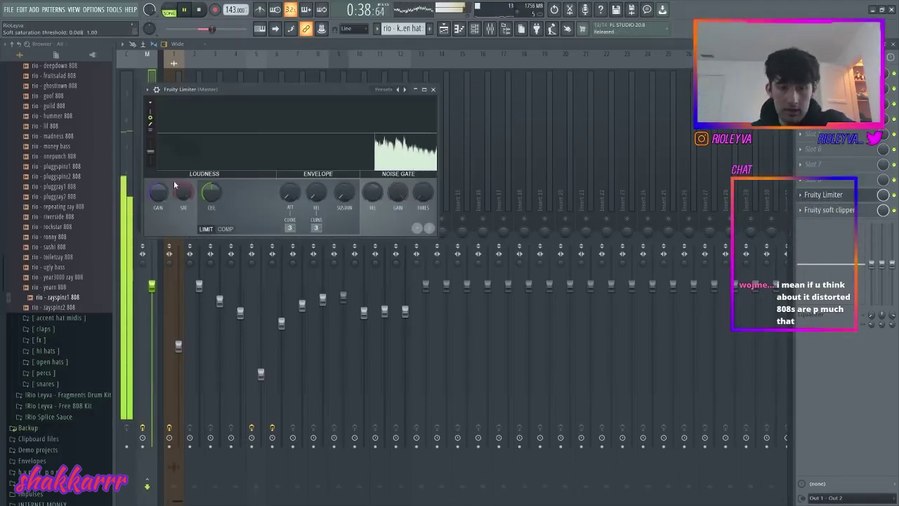
left_click_drag(158, 195, 158, 184)
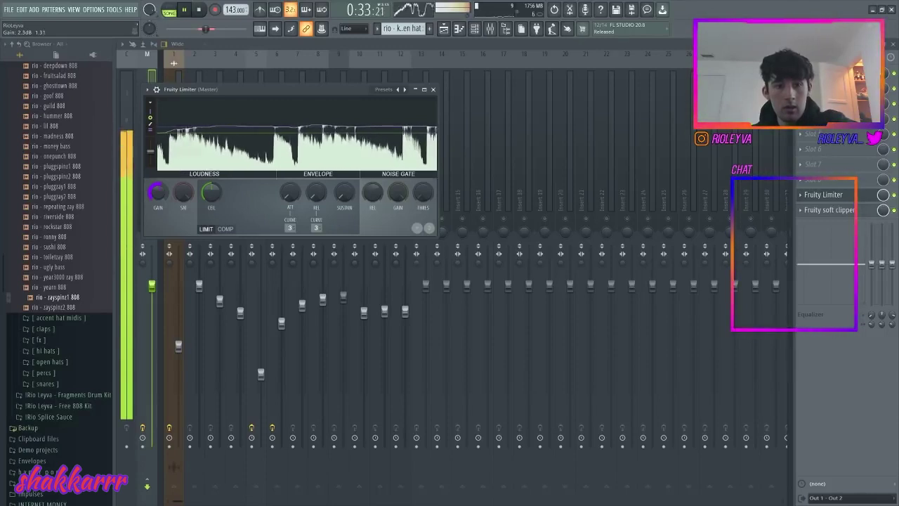
left_click(432, 89)
key("space")
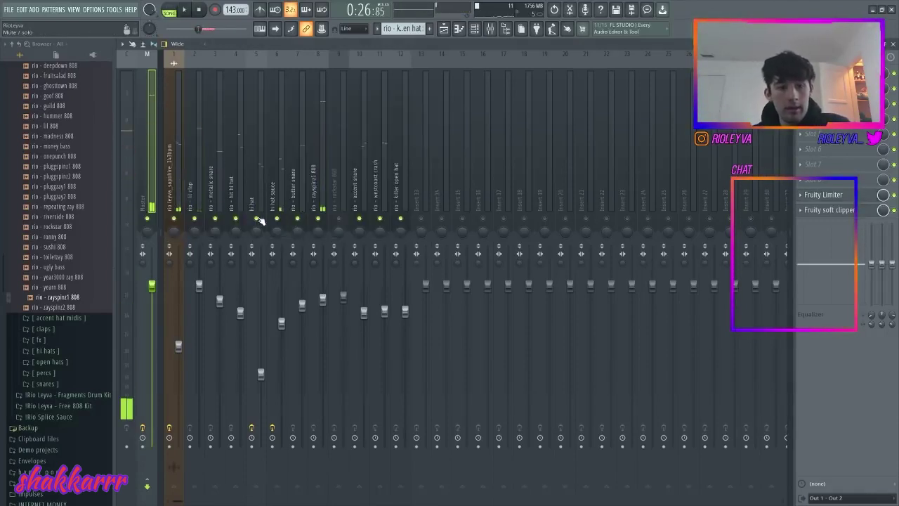
Step: Return to the playlist, deselect the clips and play the arrangement from the beginning
right_click(257, 219)
left_click(449, 30)
left_click(402, 29)
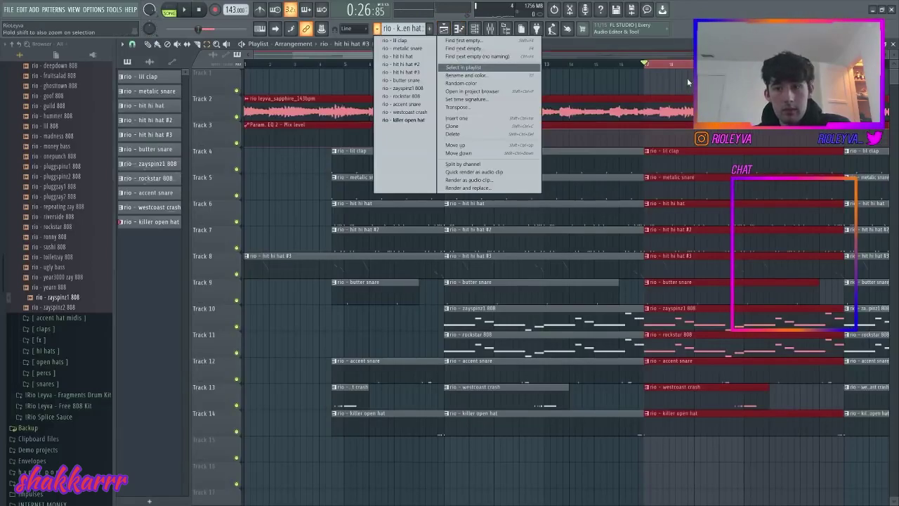
left_click(687, 78)
left_click(679, 69)
left_click_drag(544, 55, 869, 91)
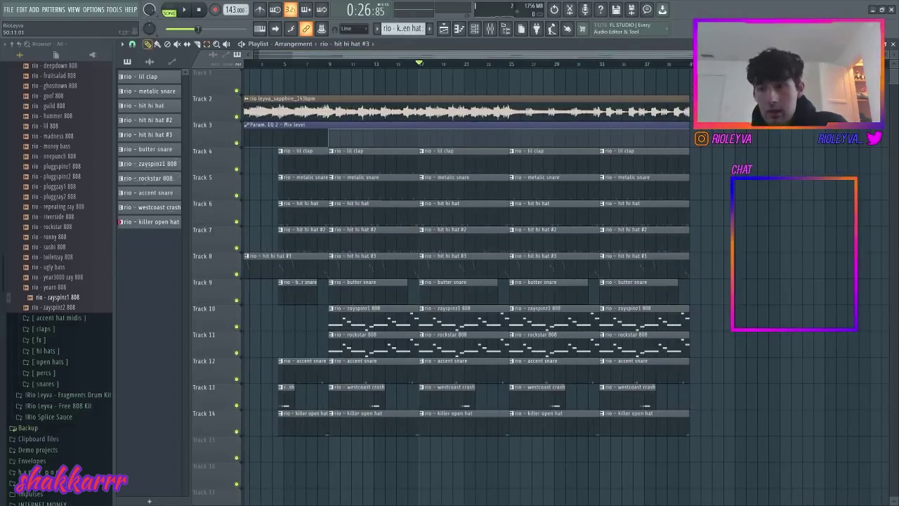
left_click_drag(870, 56, 753, 56)
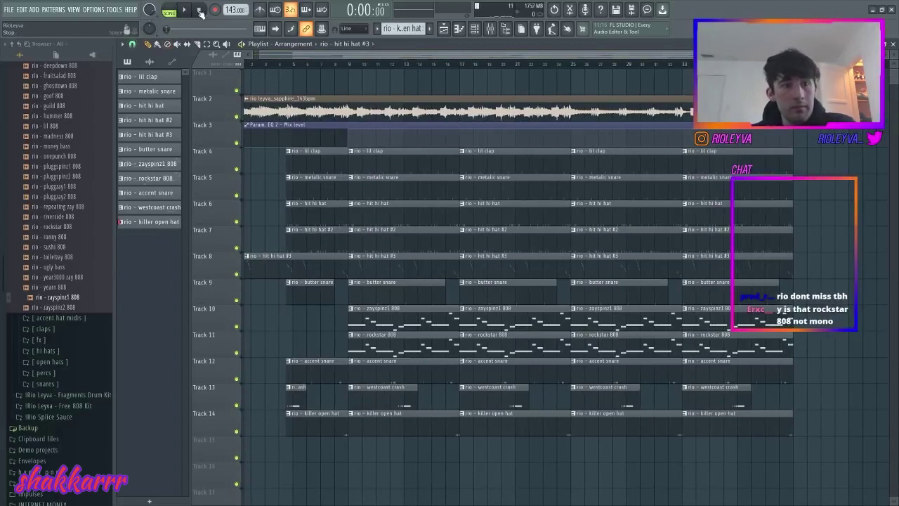
left_click_drag(300, 54, 104, 66)
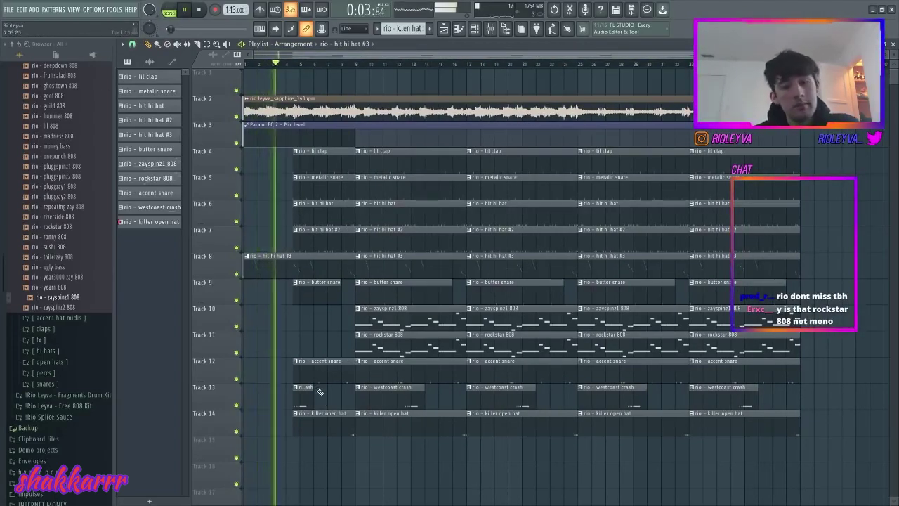
Step: Delete the intro's hit hi hat #2 clip and replace its hit hi hat clip with one sliced to start alongside the lil clap
right_click(330, 242)
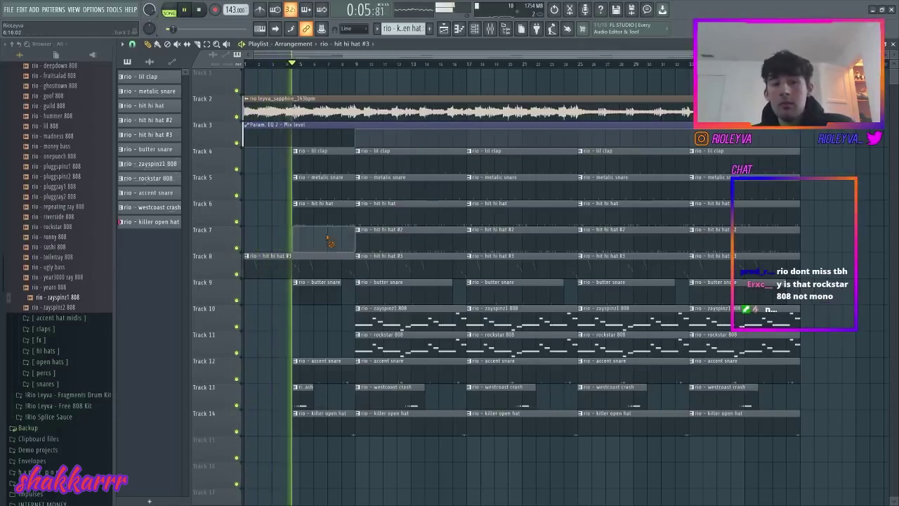
right_click(328, 219)
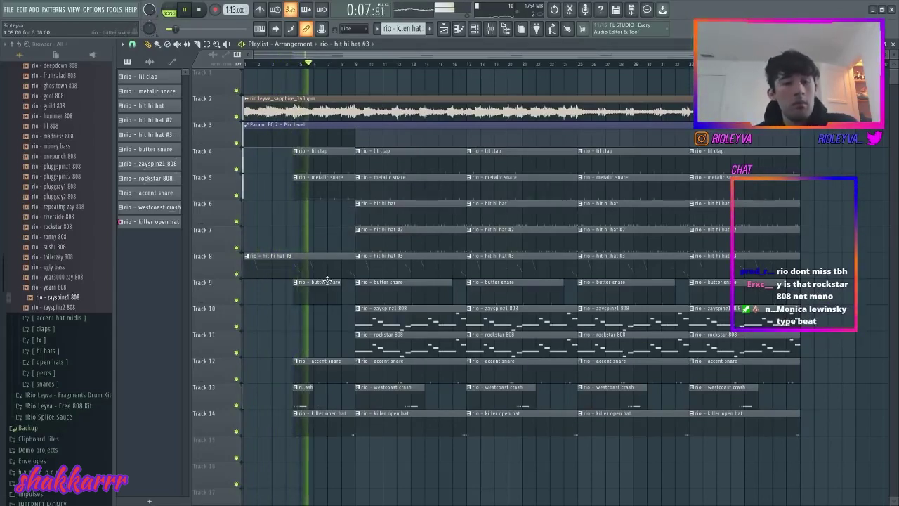
left_click(387, 206)
left_click(249, 210)
key("c")
left_click(295, 217)
key("e")
right_click(281, 219)
Step: Delete the rockstar 808, butter snare, hit hi hat #3 and accent snare clips at bar 9, and the rockstar 808 clip at bar 17
right_click(397, 337)
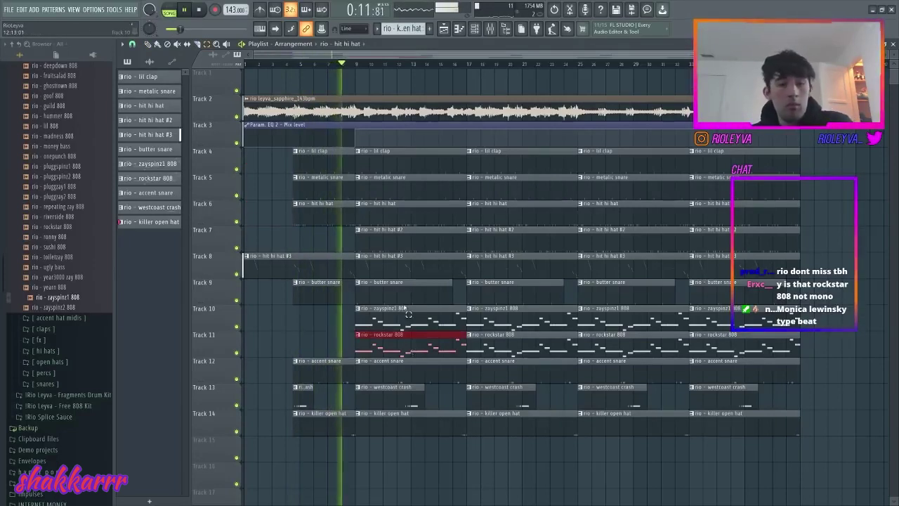
right_click(397, 288)
right_click(394, 264)
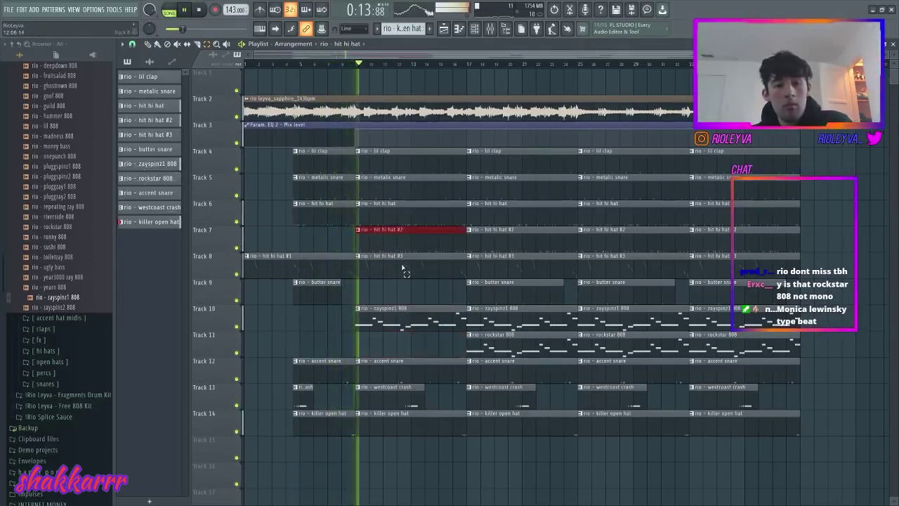
right_click(383, 365)
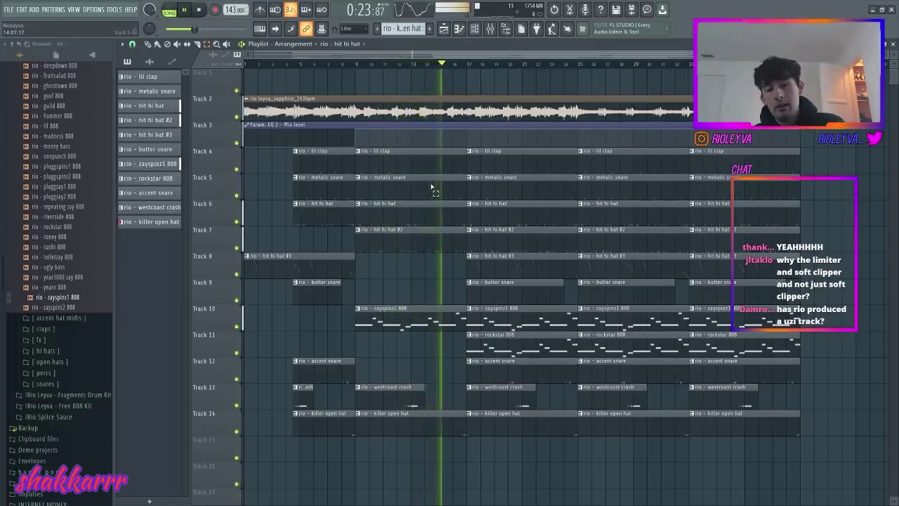
key("space")
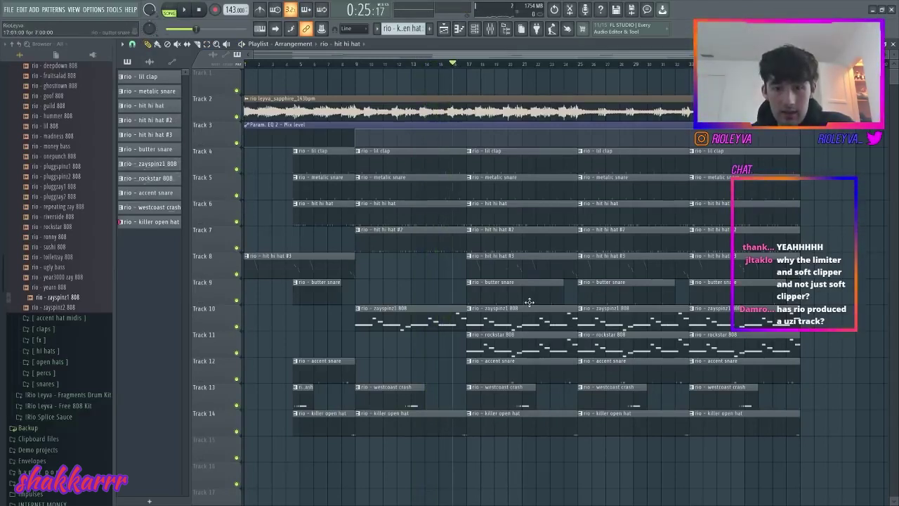
key("space")
right_click(498, 341)
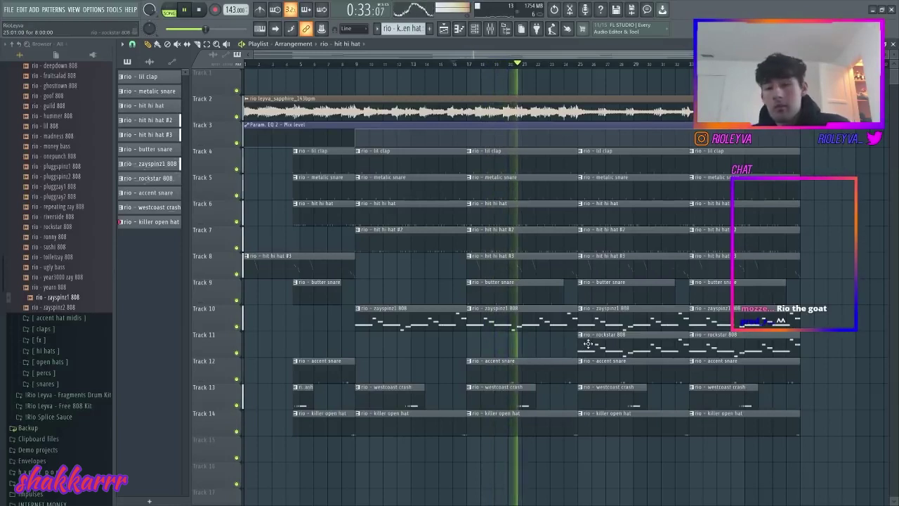
Step: Delete the zayspinz1 808 clip at bar 25 and cut the rockstar 808 clip's opening so it starts at bar 27
right_click(609, 322)
key("c")
left_click(607, 344)
key("e")
left_click(604, 342)
key("Delete")
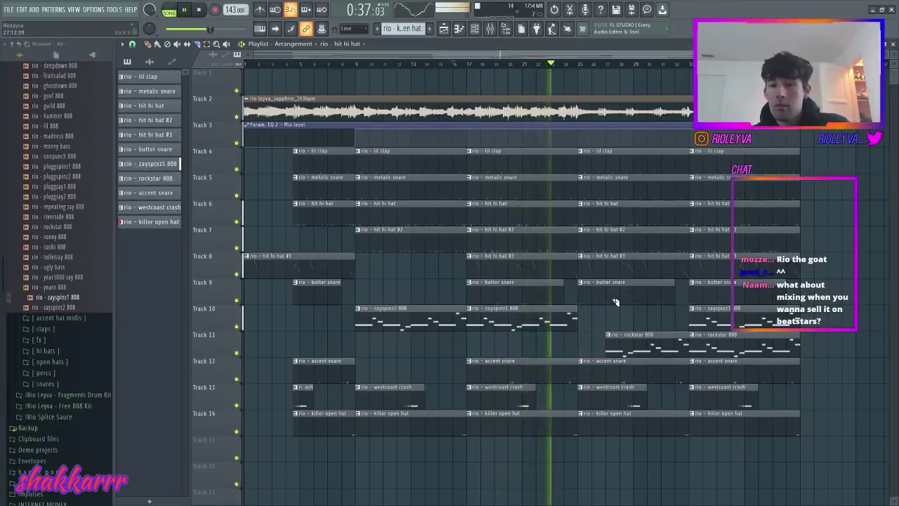
Step: Delete the hit hi hat #2 and butter snare clips at bar 25, and slice off the openings of the lil clap, metalic snare and hit hi hat
right_click(606, 232)
mouse_move(602, 237)
left_mouse_down()
mouse_move(600, 153)
mouse_move(592, 235)
left_mouse_up()
key("e")
key("Delete")
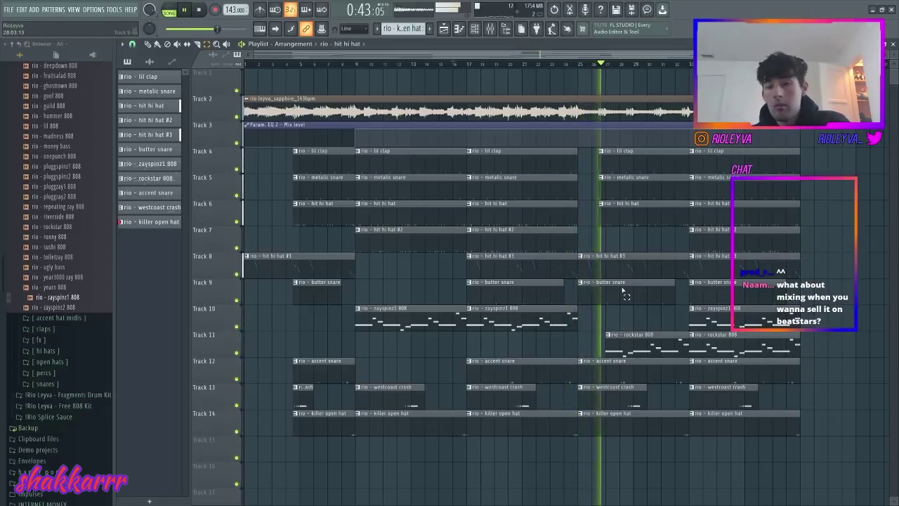
right_click(623, 290)
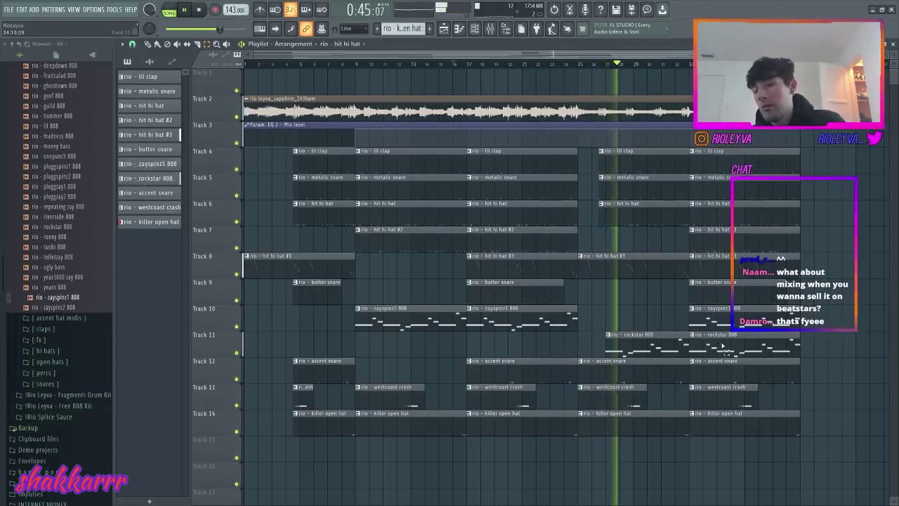
Step: Delete the rockstar 808 clip at bar 33 and hit hi hat #3 at bar 25, and cut a gap from bar 34 to 35 across Tracks 4 to 10
right_click(720, 340)
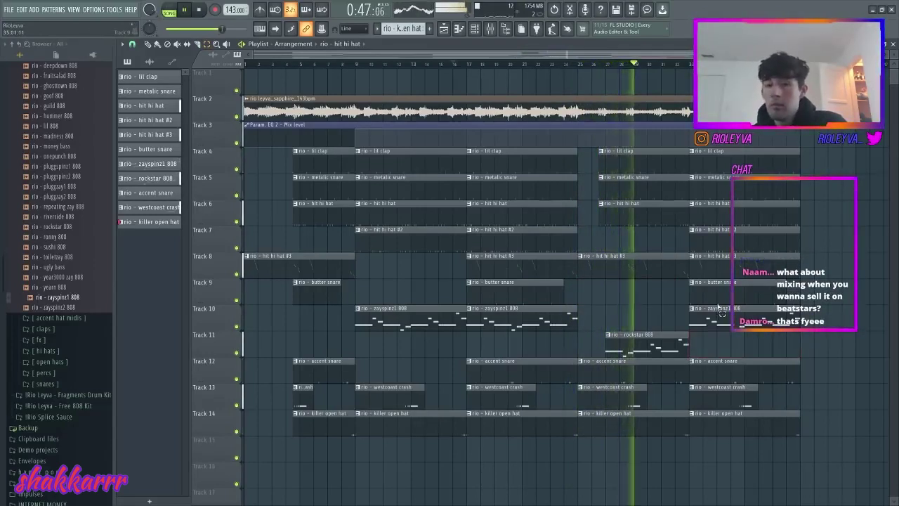
left_click_drag(704, 157, 706, 338)
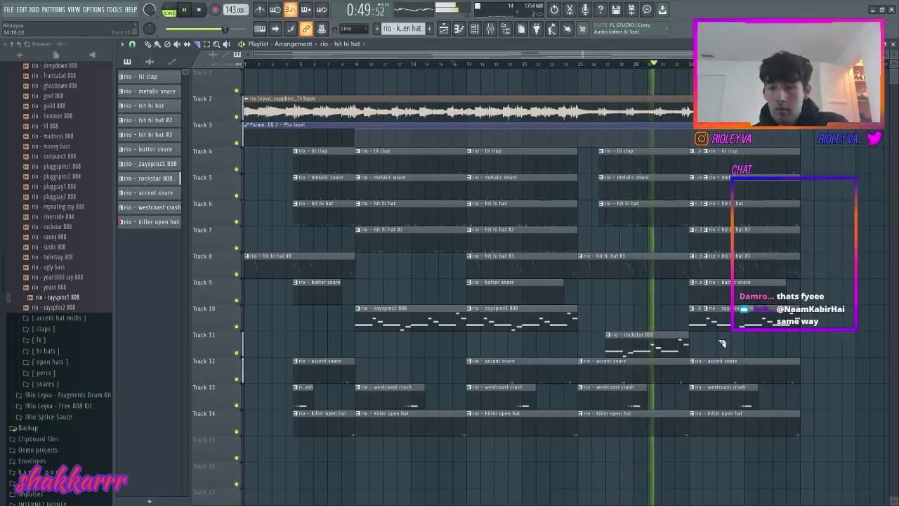
right_click(602, 257)
left_click_drag(708, 171, 714, 323)
key("Delete")
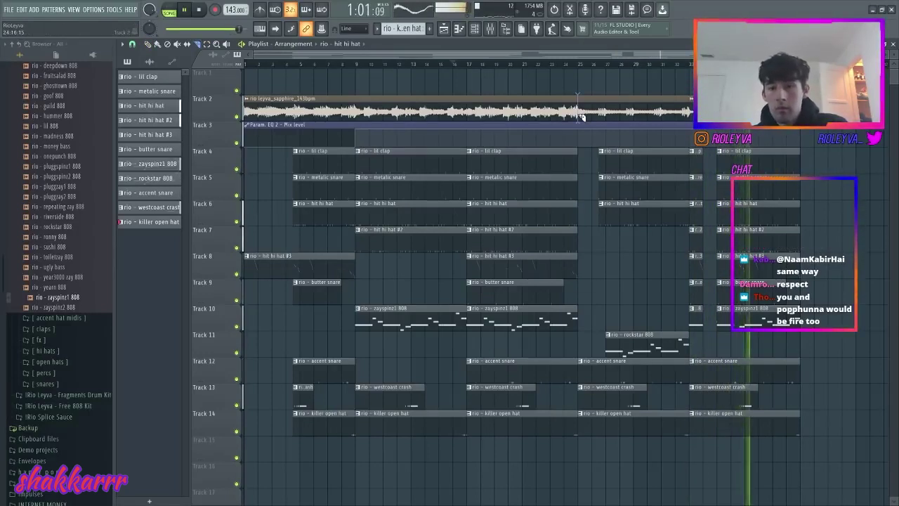
Step: Replace the rockstar 808 clip at bar 27 with a zayspinz1 808 clip starting there, and delete the westcoast crash clip at bar 25
right_click(667, 335)
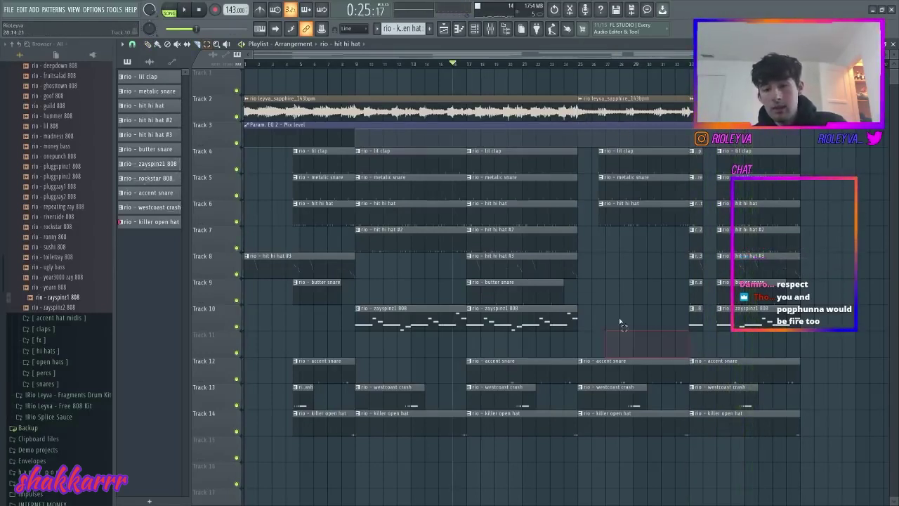
left_click_drag(520, 315, 599, 316)
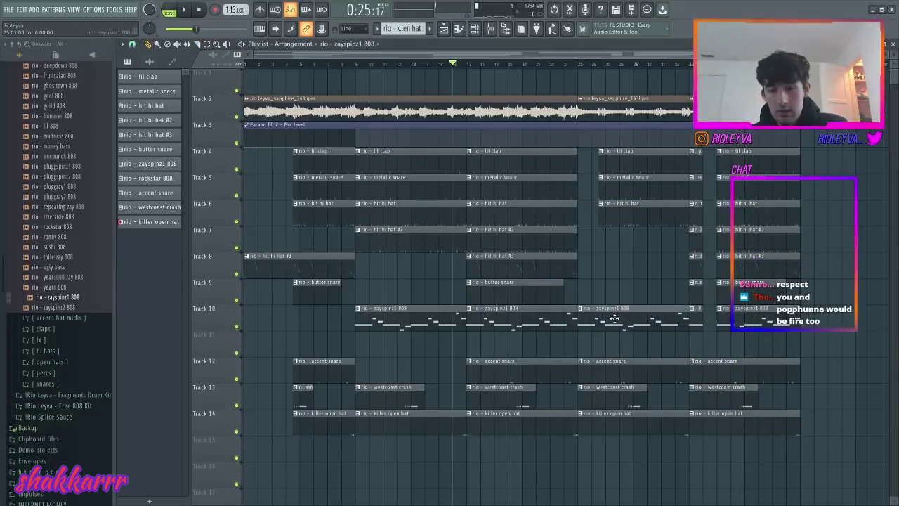
key("space")
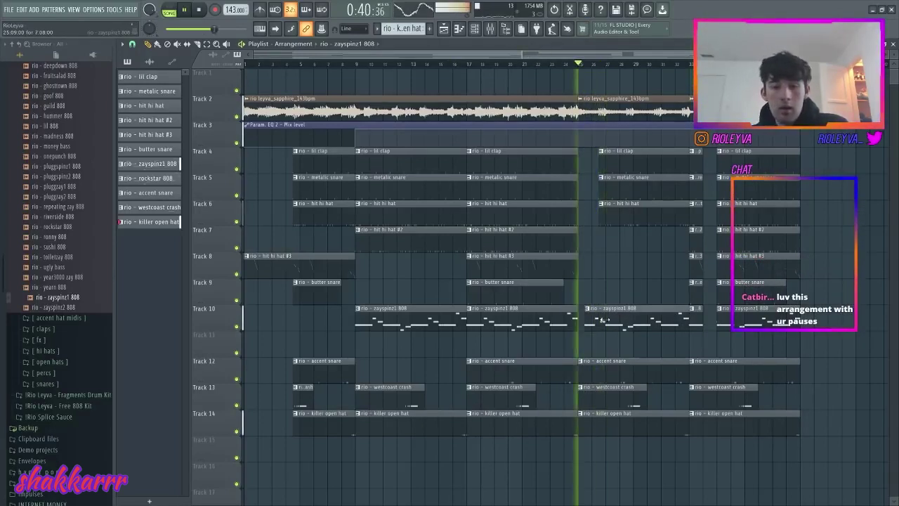
left_click_drag(601, 319, 621, 320)
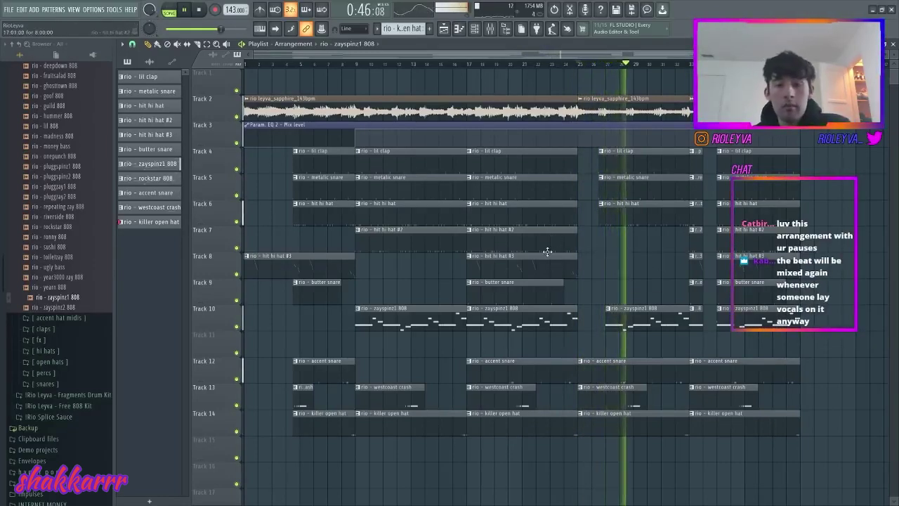
left_click(602, 400, "ctrl")
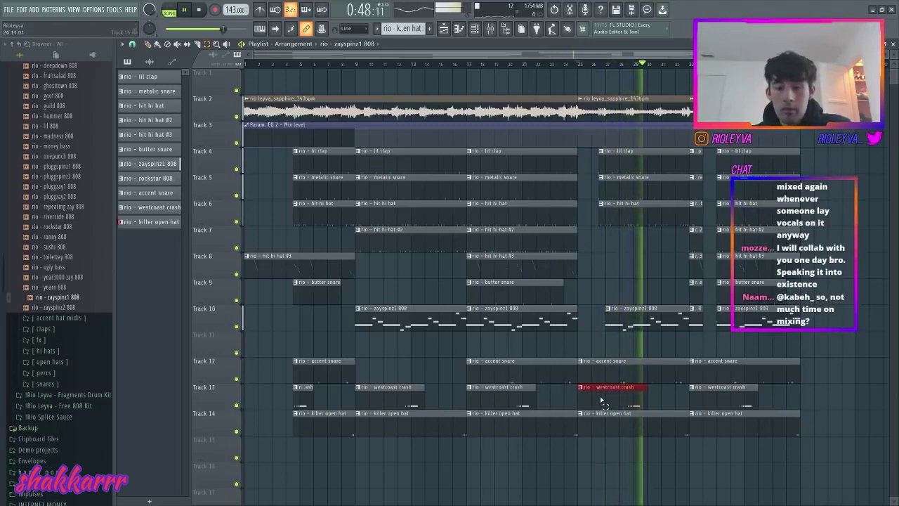
key("Delete")
Step: Select the whole arrangement, duplicate it directly after the original, clear the selection and play the duplicated section
left_click_drag(803, 458, 246, 104)
key("ctrl+b")
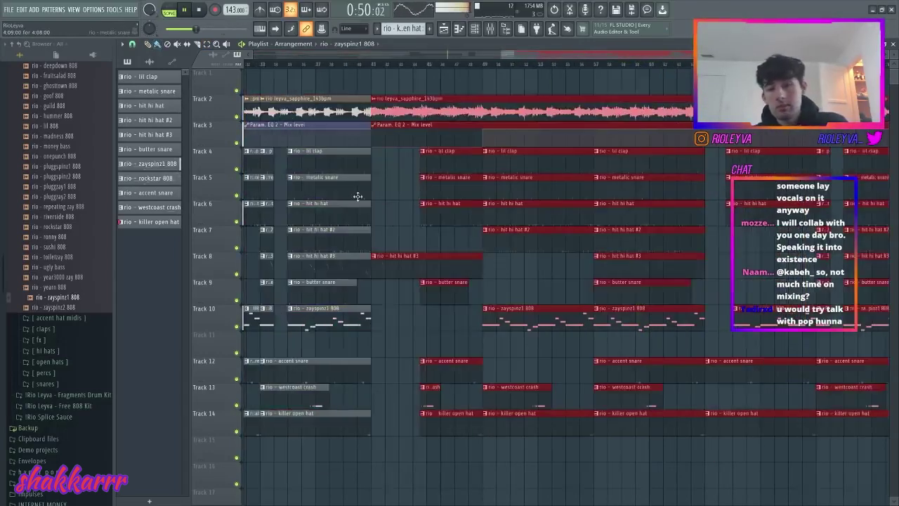
left_click(497, 52)
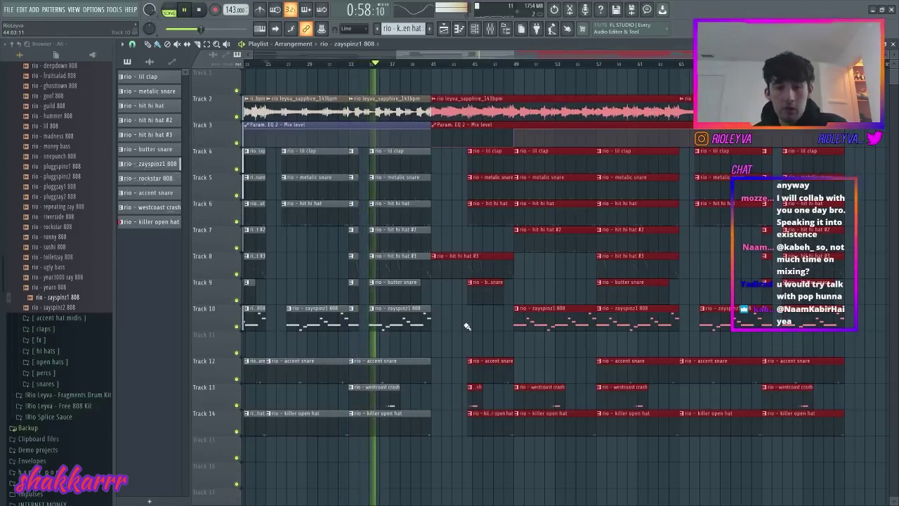
left_click(469, 329, "ctrl")
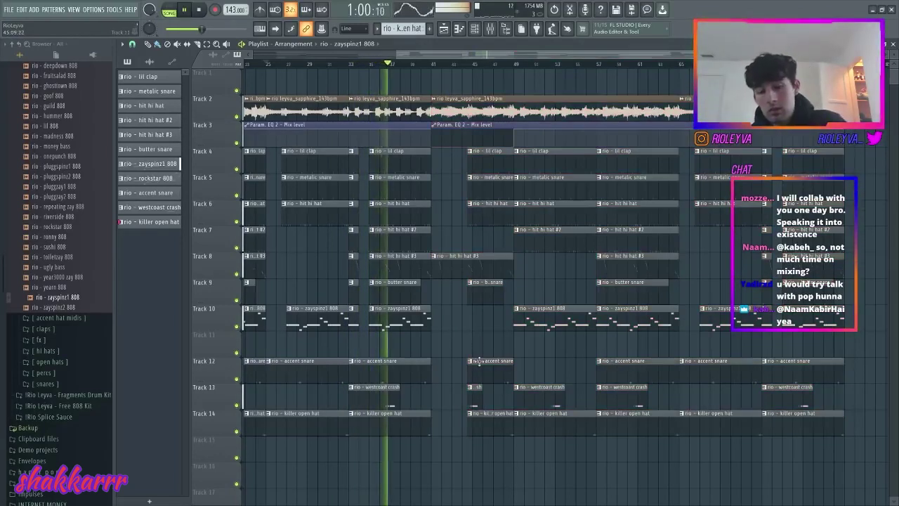
key("space")
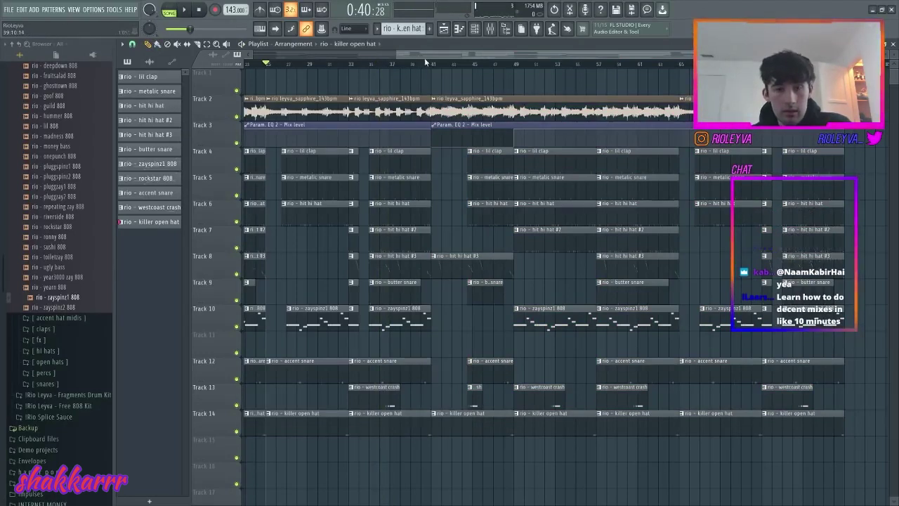
key("space")
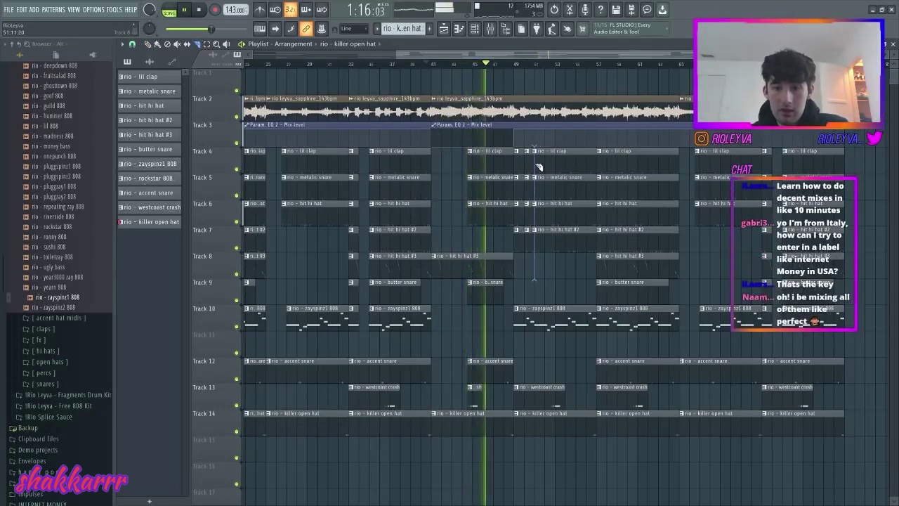
Step: Cut a gap from bar 50 to 51 by removing the short drum clips on Tracks 4 to 6 and slicing out the zayspinz1 808
left_click_drag(534, 254, 529, 164)
key("Delete")
key("c")
left_click(524, 325)
left_click(535, 323)
key("e")
left_click(531, 324)
key("Delete")
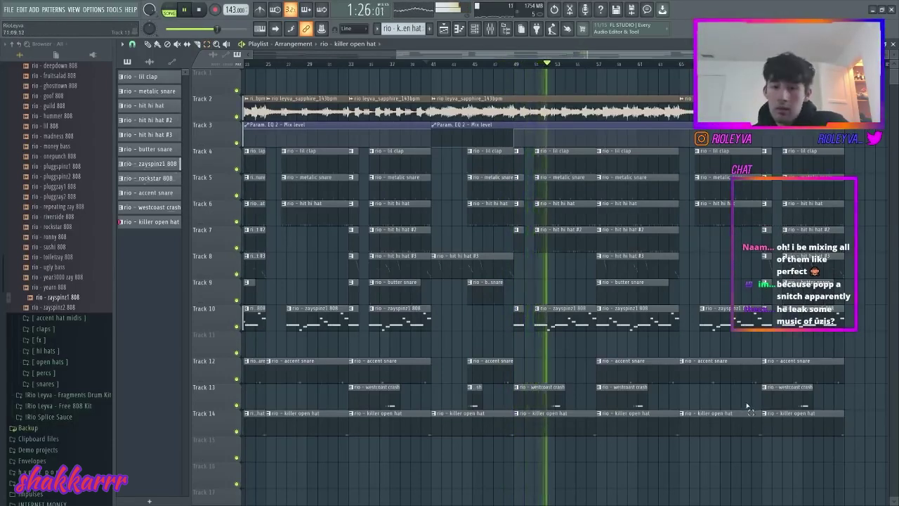
Step: Duplicate everything from bar 41 onward directly after itself, starting at bar 81, and clear the selection
left_click_drag(847, 453, 443, 70)
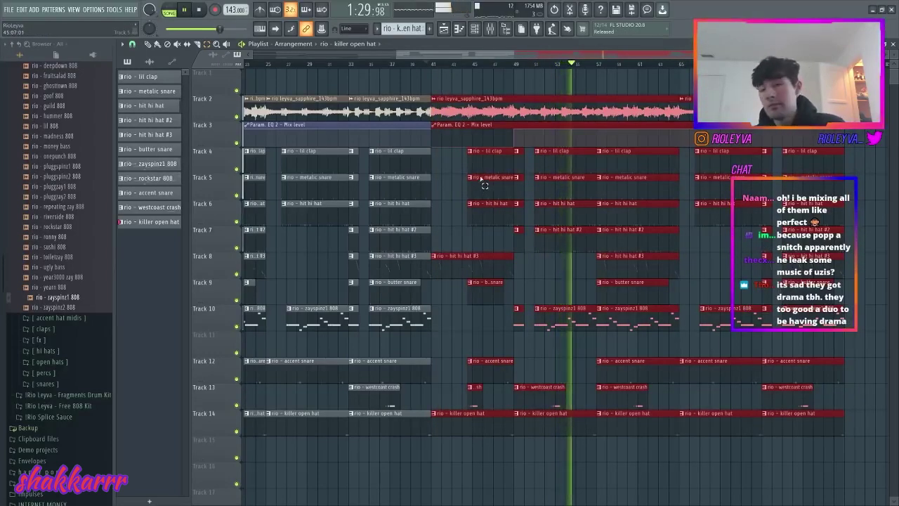
key("ctrl+b")
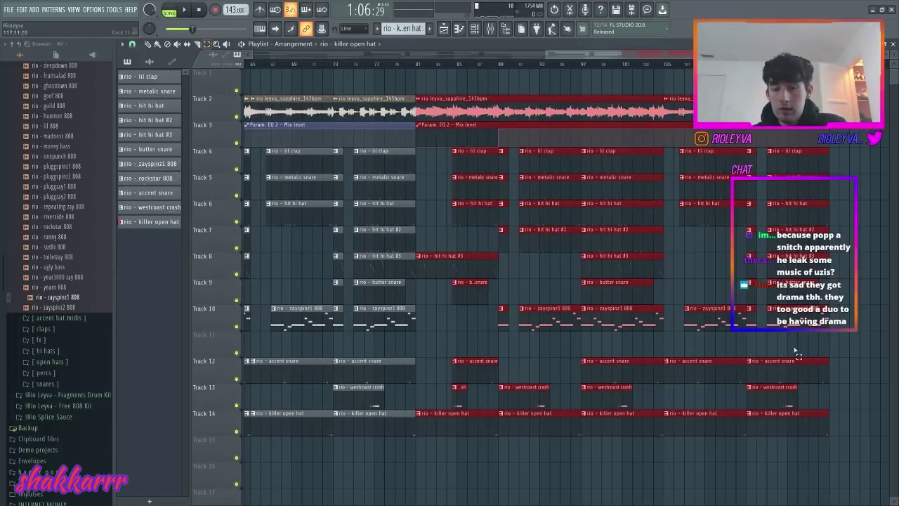
left_click(735, 341)
Step: Delete the section from bar 105 to 113 and move the closing section back so it starts at bar 105
left_click_drag(731, 421, 709, 146)
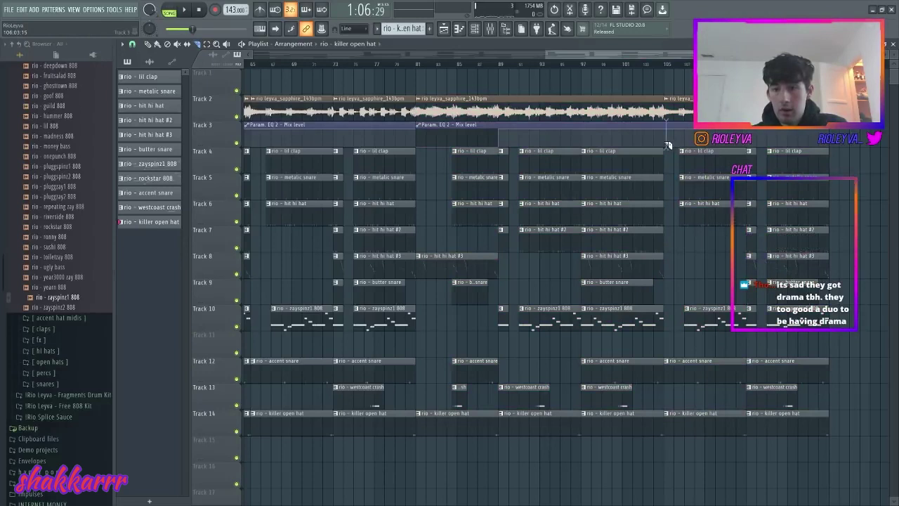
left_click_drag(692, 121, 725, 444)
key("Delete")
left_click_drag(825, 442, 669, 110)
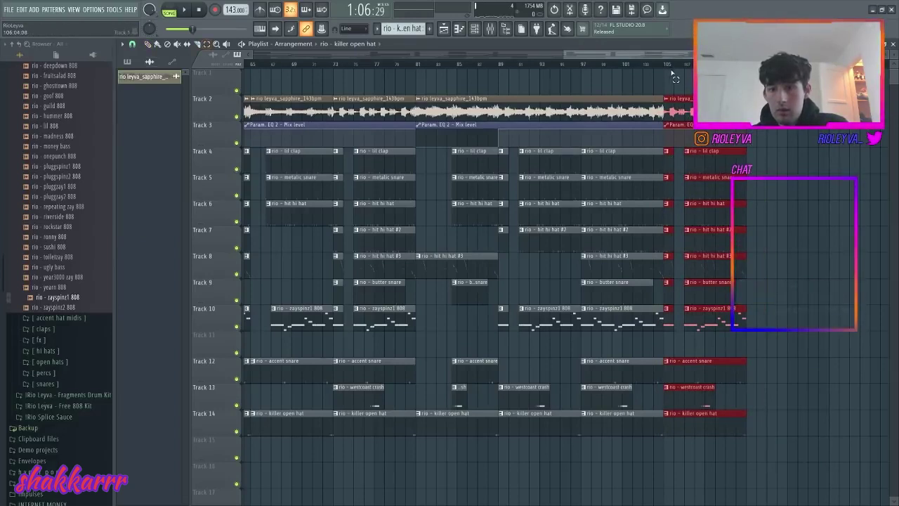
Step: Delete the short clips at bar 105 on Tracks 4 to 7, 9 and 10, keeping the hit hi hat #3 clip
left_click_drag(673, 171, 673, 333)
left_click_drag(672, 321, 671, 287)
key("Delete")
left_click_drag(671, 242, 670, 153)
key("Delete")
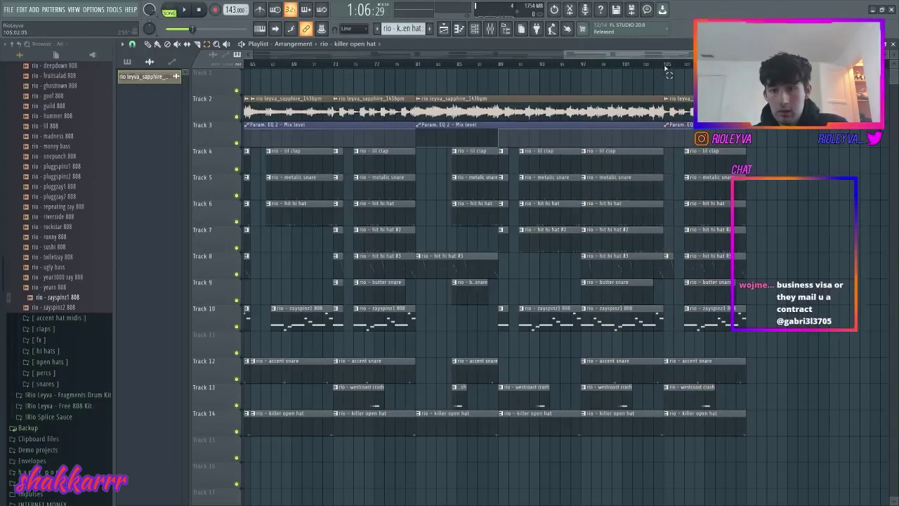
Step: Select the section from bar 105 to 113, arm the Master track for recording and render it to an audio clip
left_click_drag(666, 65, 695, 65)
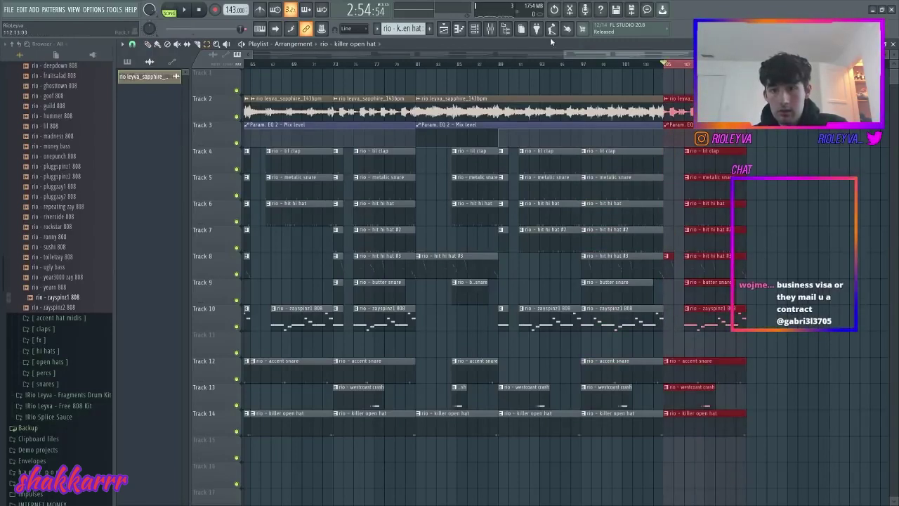
left_click(489, 29)
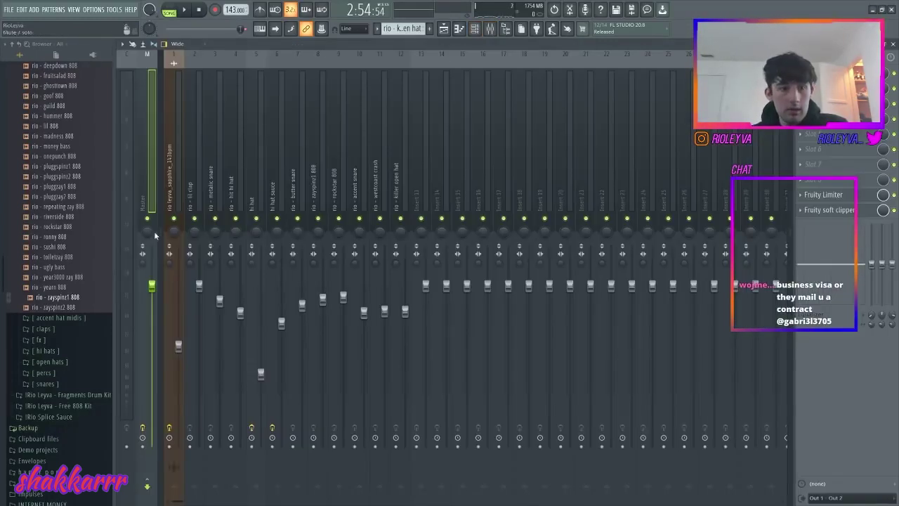
left_click(142, 446)
left_click(519, 339)
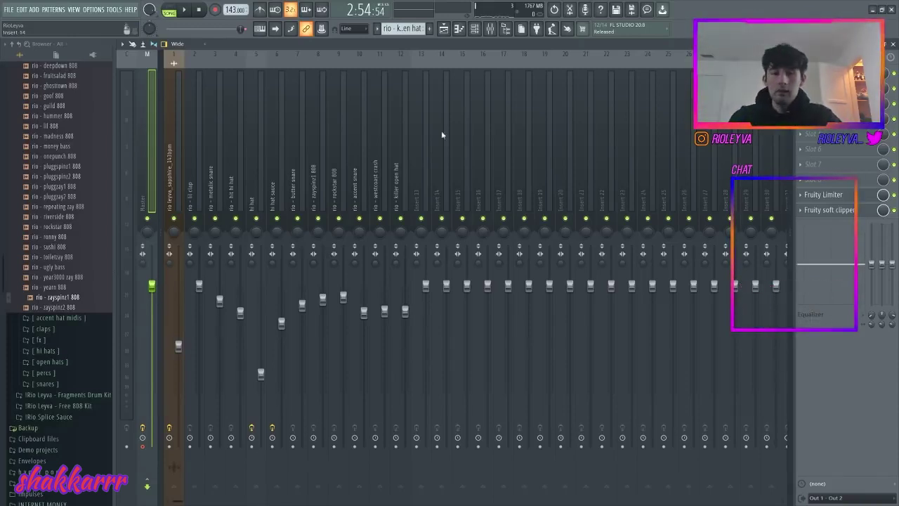
Step: Delete the original clips from bar 105 onward and place the rendered Master clip on Track 2 at bar 105
left_click(444, 28)
left_click_drag(693, 95, 679, 479)
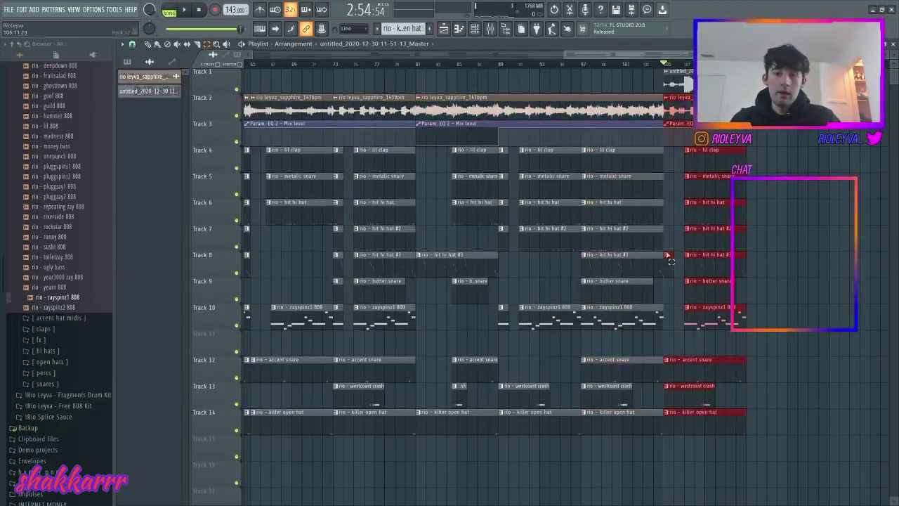
key("Delete")
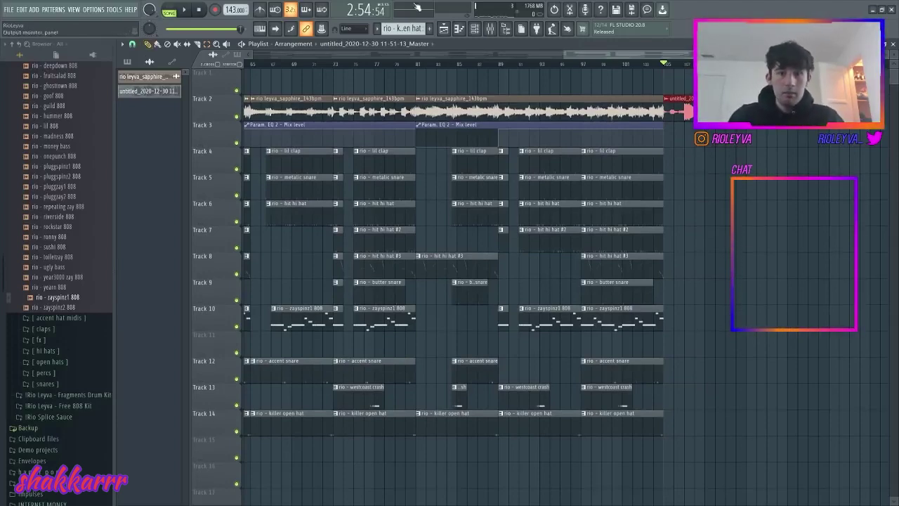
Step: Route the rendered Master clip to mixer track 16, load the Outro Sauce 1 mixer preset on it and return to the playlist
left_click(474, 28)
left_click(490, 28)
left_click(482, 203)
key("ctrl+l")
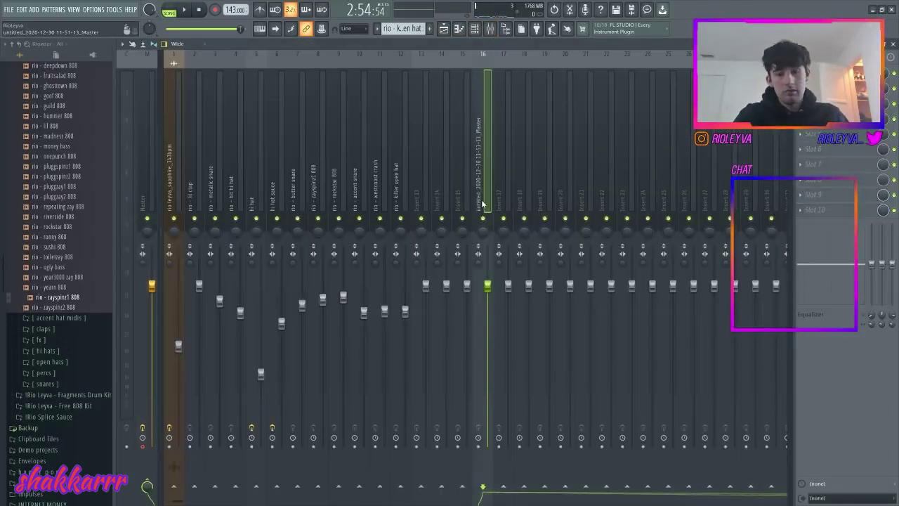
right_click(487, 161)
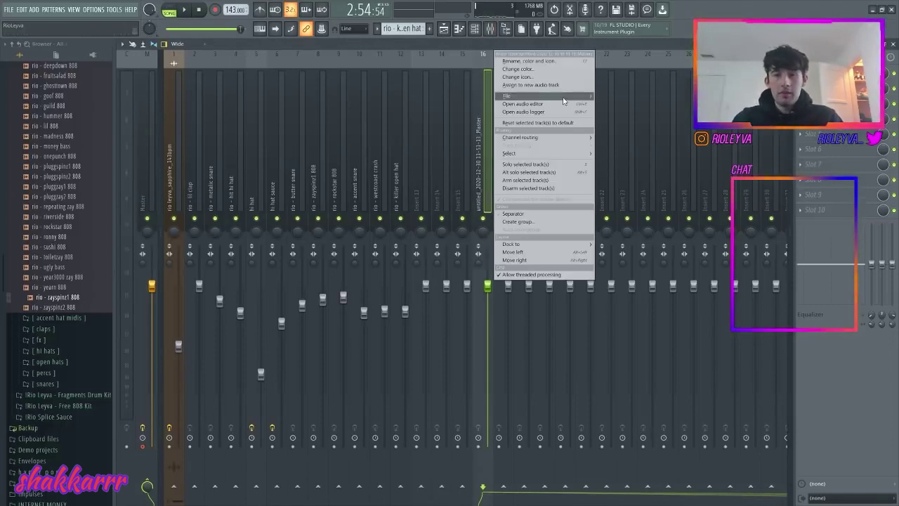
mouse_move(562, 97)
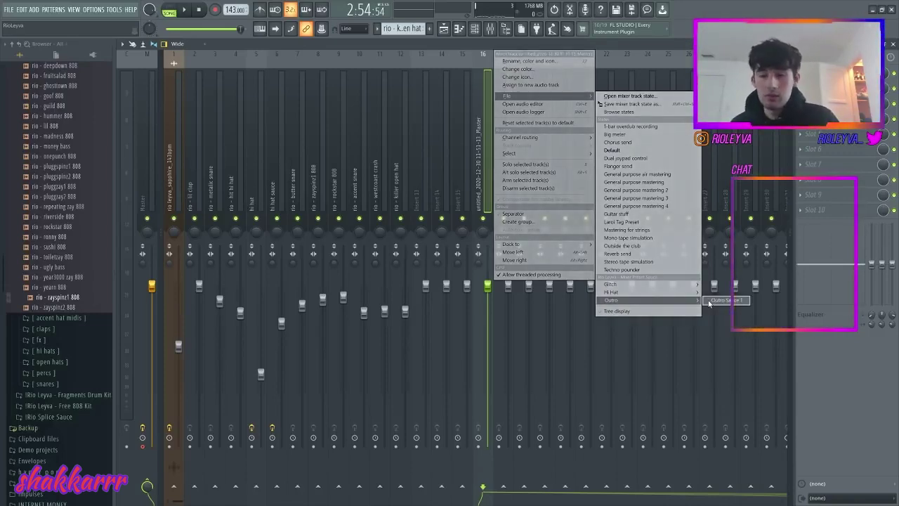
left_click(709, 302)
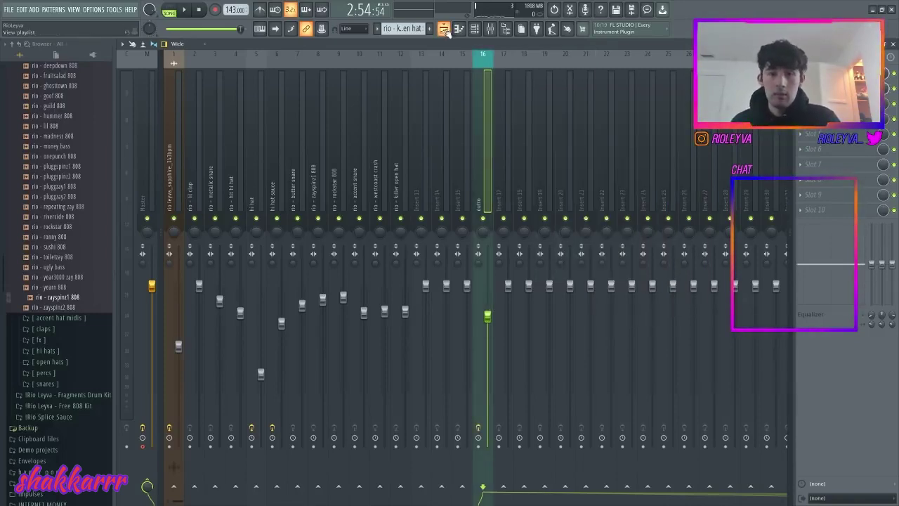
left_click(445, 30)
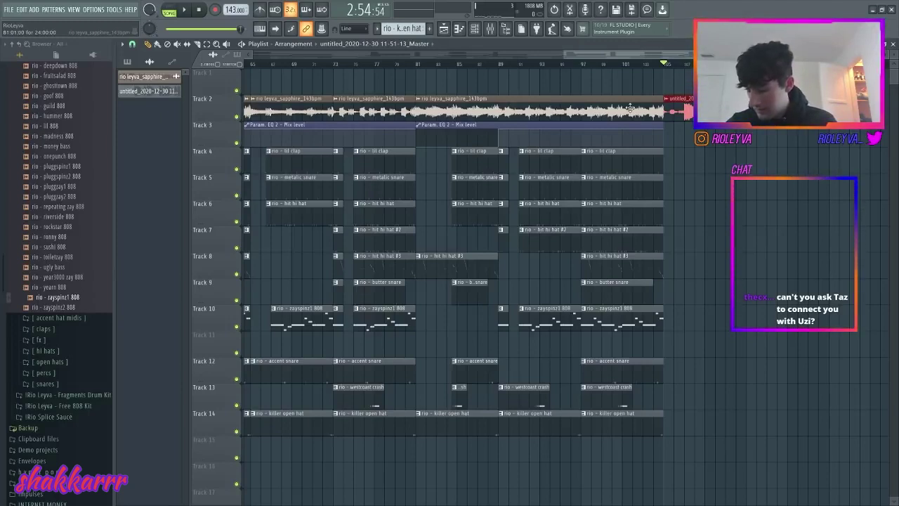
Step: Play the outro, raise its Pro-Q 3 high cut to about 4262 Hz and lower the outro track's volume to -6.0 dB
key("space")
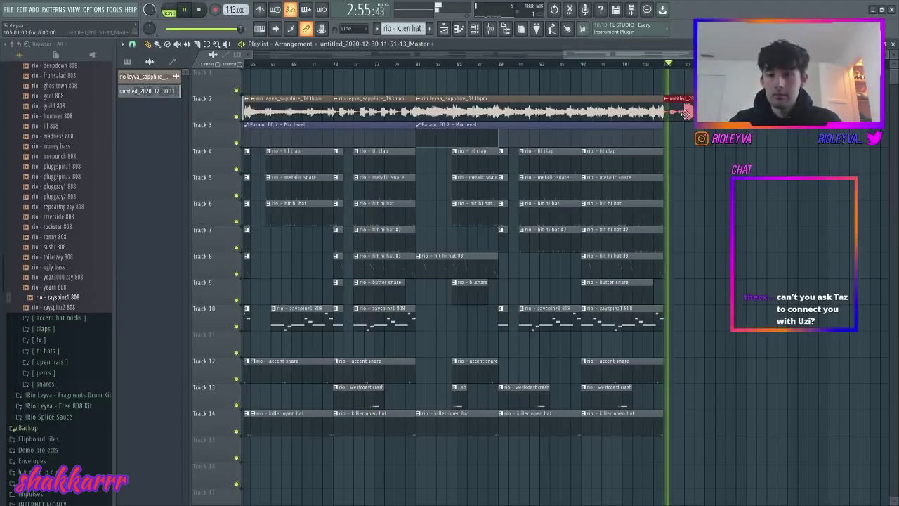
key("F9")
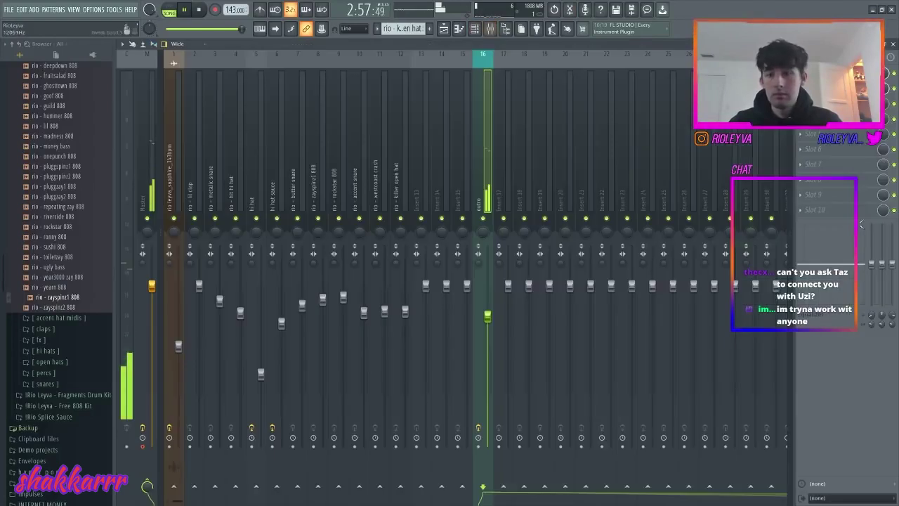
left_click(826, 104)
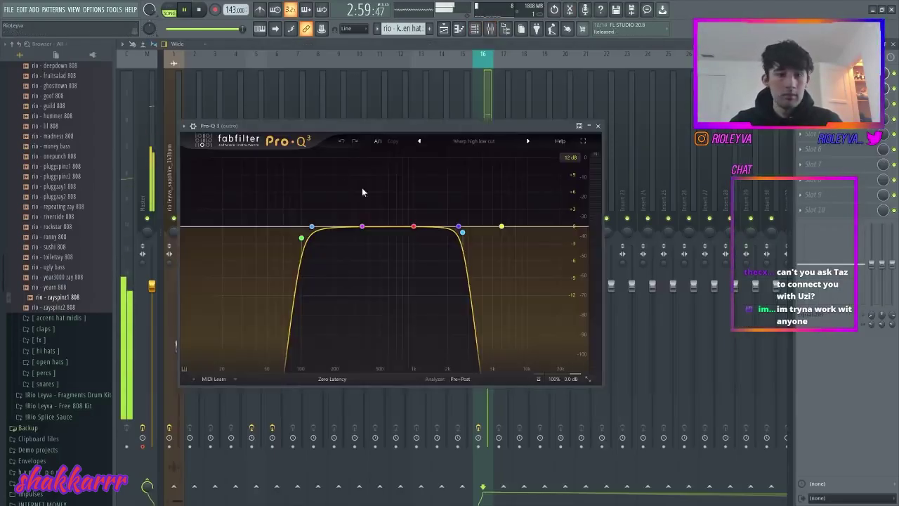
left_click_drag(462, 232, 484, 232)
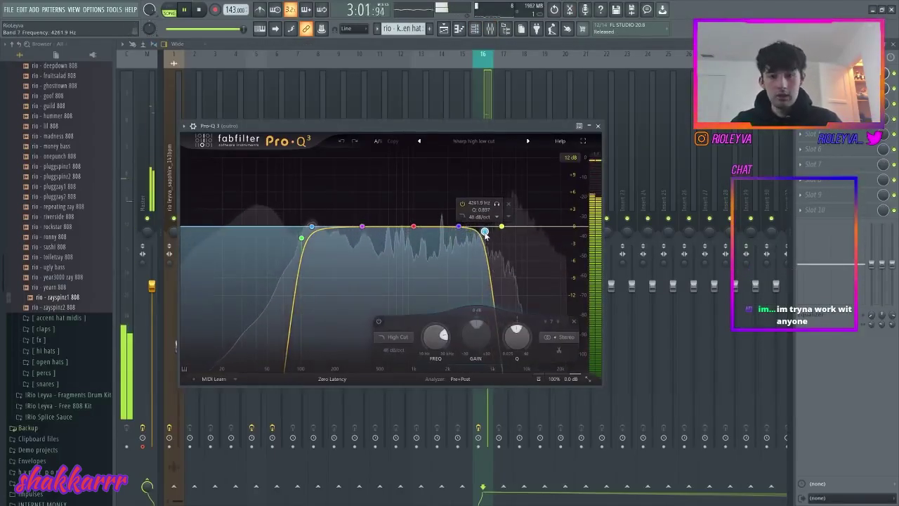
left_click(598, 126)
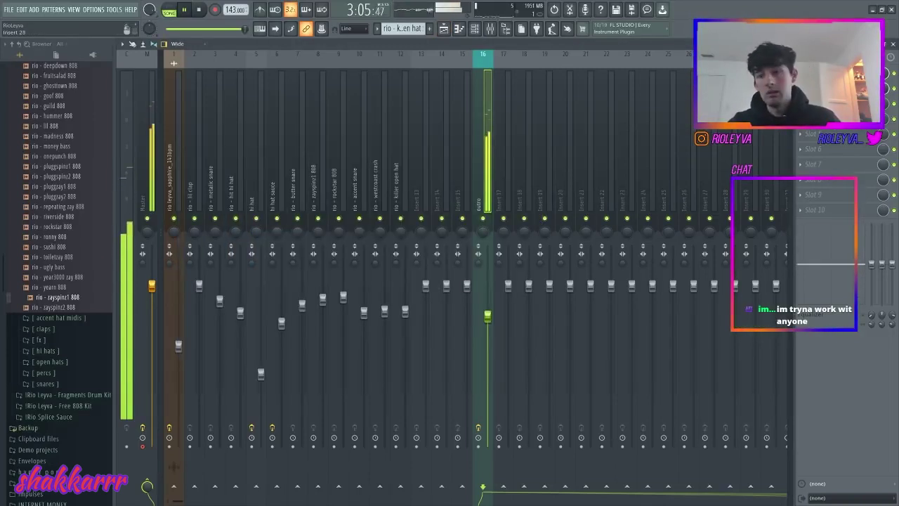
left_click_drag(483, 317, 485, 325)
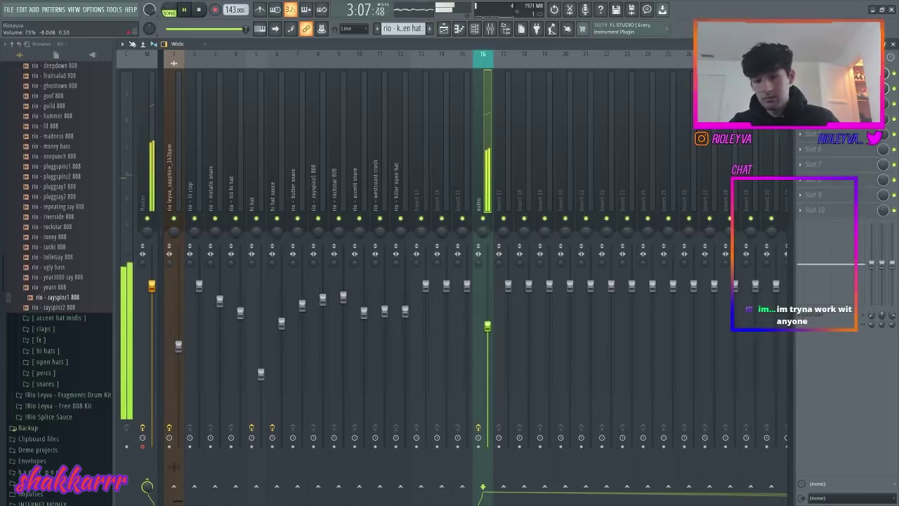
left_click(444, 28)
key("space")
Step: Find the !rio laroi tag 160 bpm sample in the Tags folder and place it on Track 10 at bar 1
left_click_drag(691, 59, 308, 81)
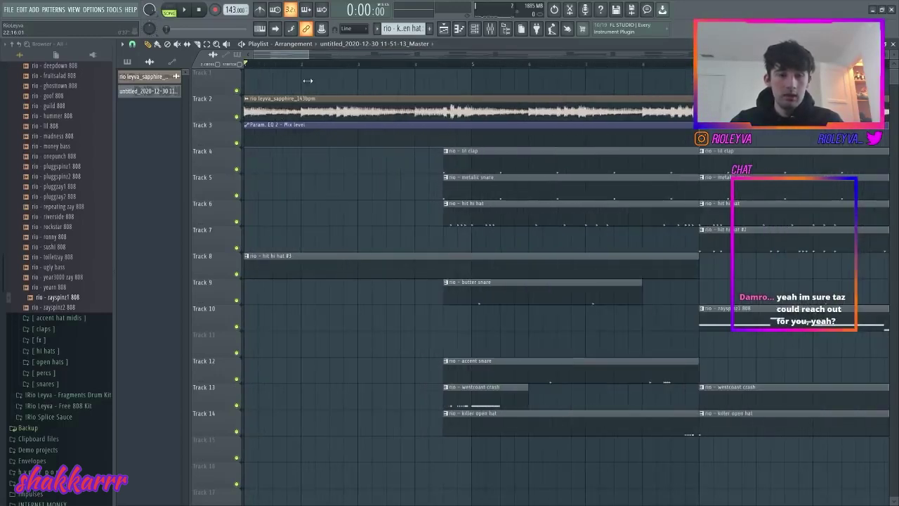
left_click(132, 44)
left_click(147, 167)
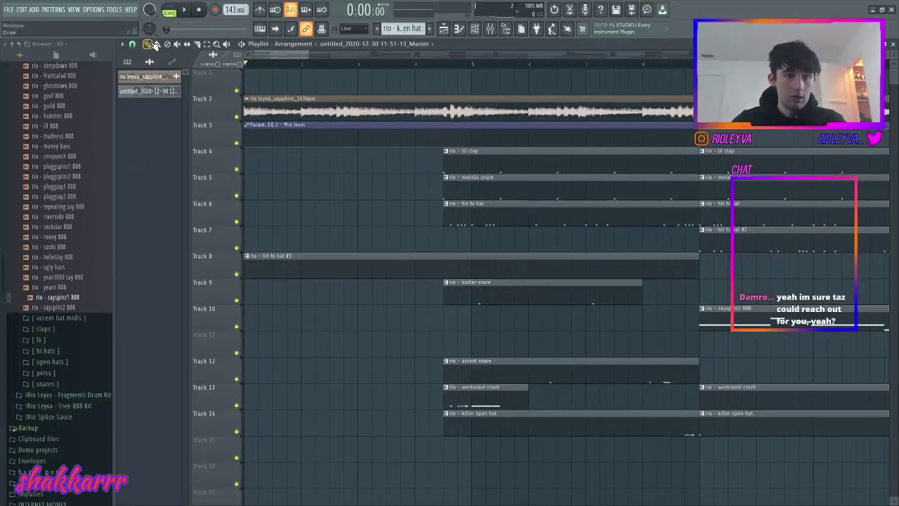
scroll(81, 444, "down", 5)
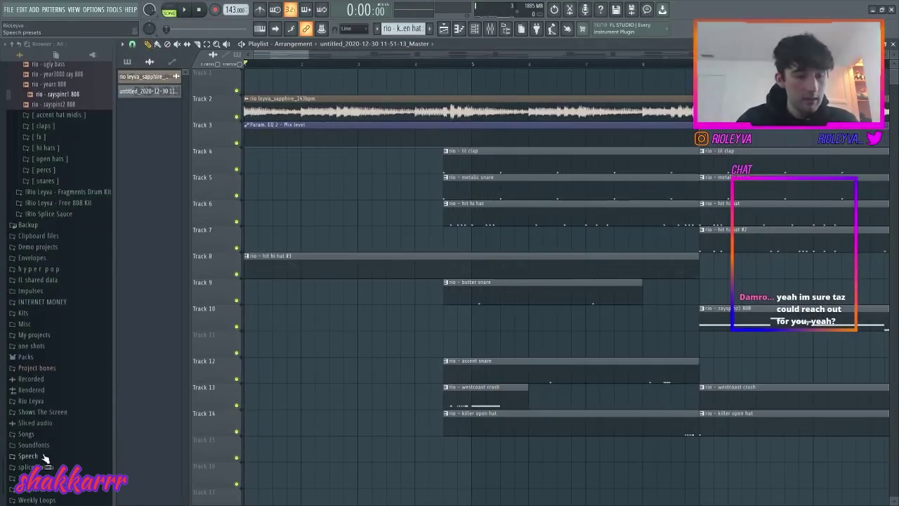
left_click(46, 478)
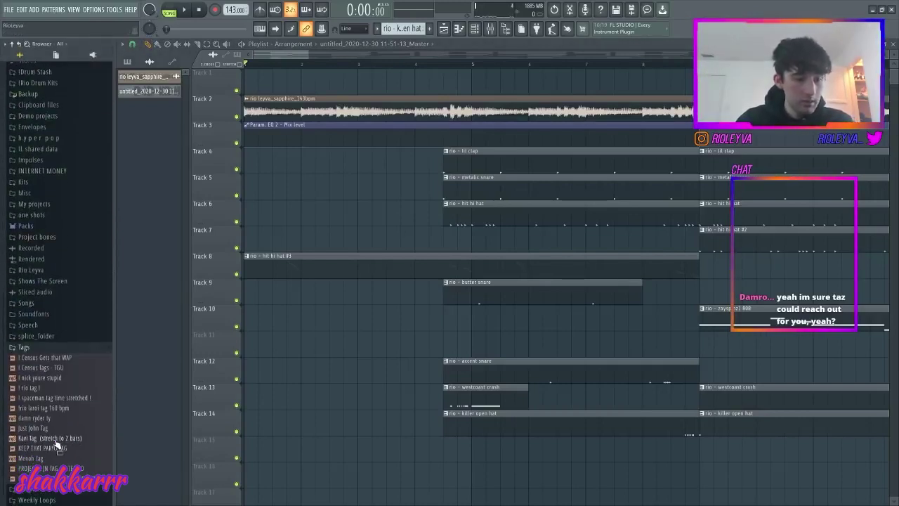
left_click_drag(49, 414, 280, 307)
Step: Set the tag sample's time-stretching mode to Stretch and play the song from shortly before bar 3
left_click(341, 66)
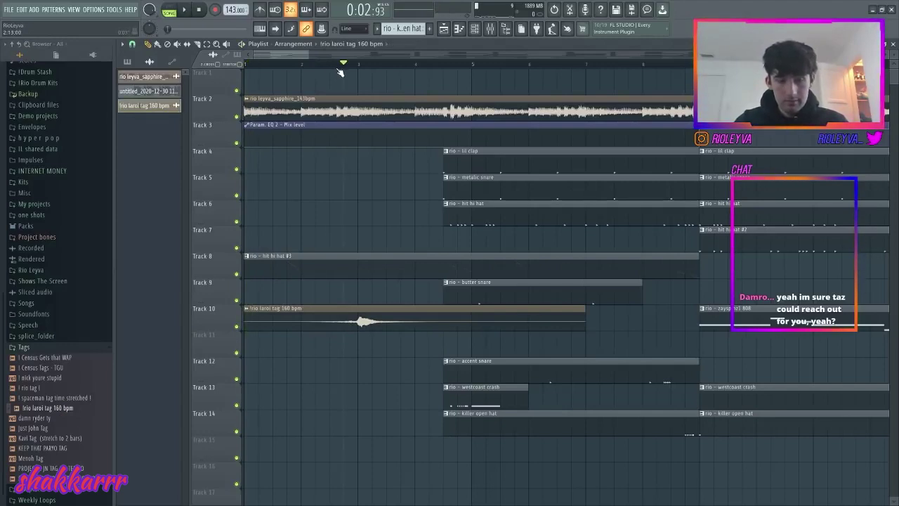
double_click(350, 309)
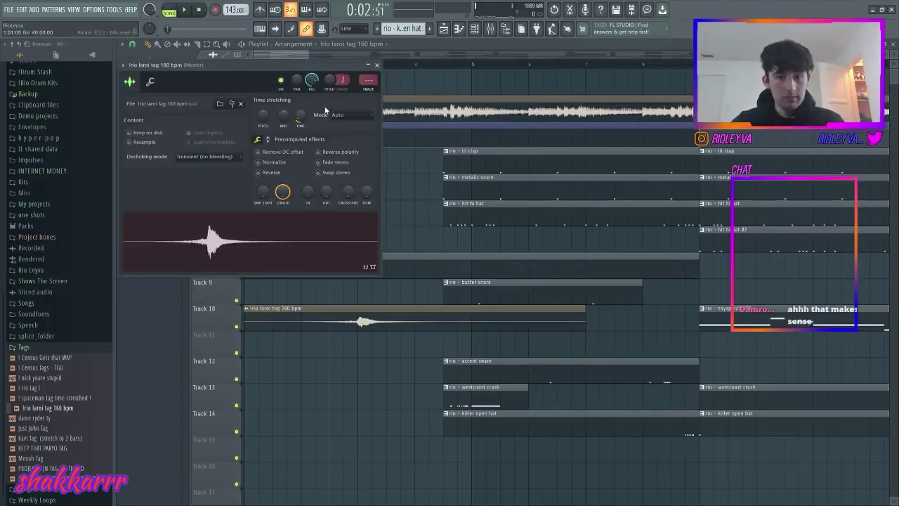
left_click(351, 115)
left_click(355, 140)
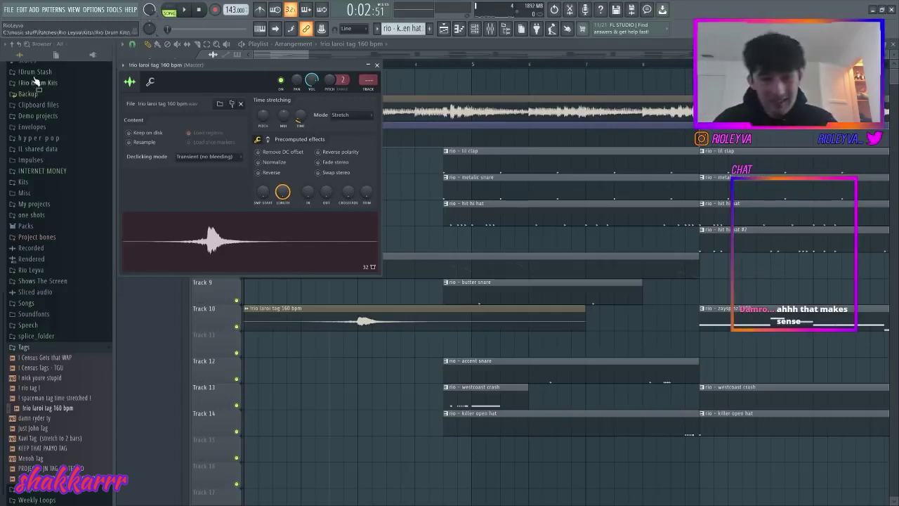
key("space")
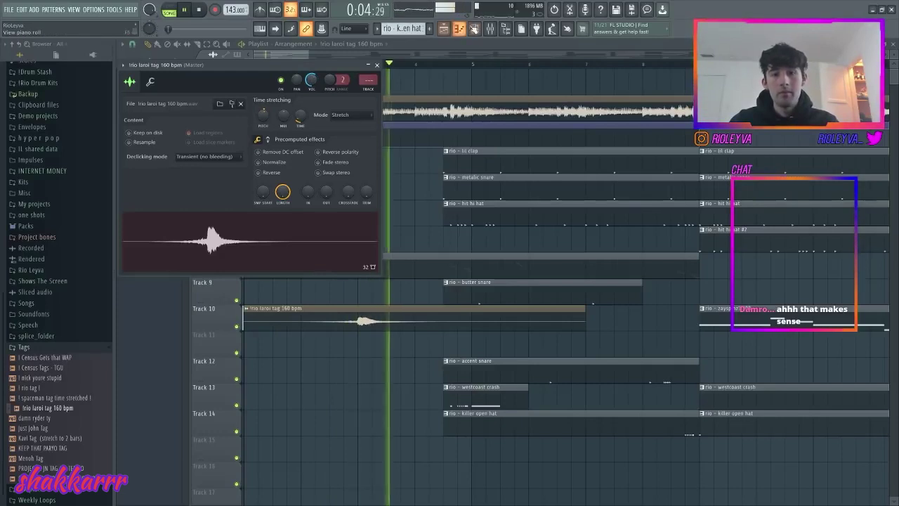
Step: Route the tag sample to mixer track 20 at a reduced volume and return to the full arrangement
left_click(460, 28)
left_click(489, 28)
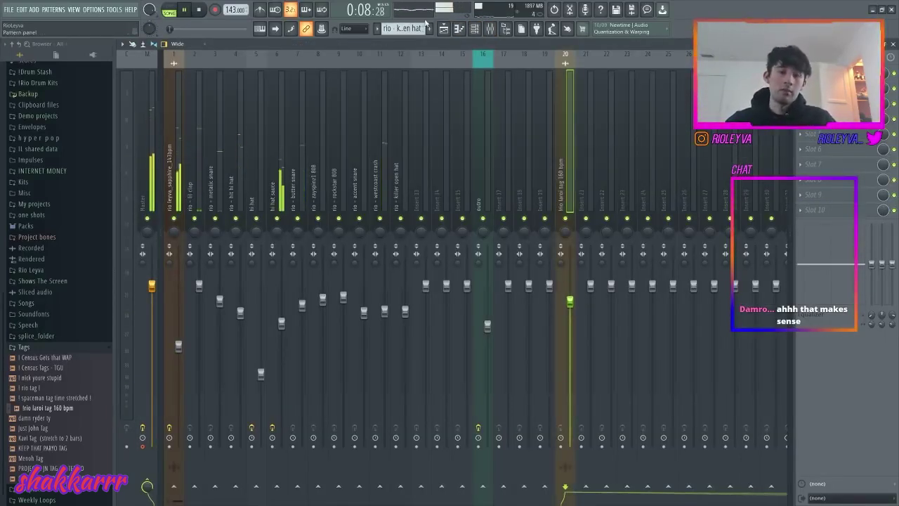
left_click(443, 28)
left_click_drag(316, 54, 754, 157)
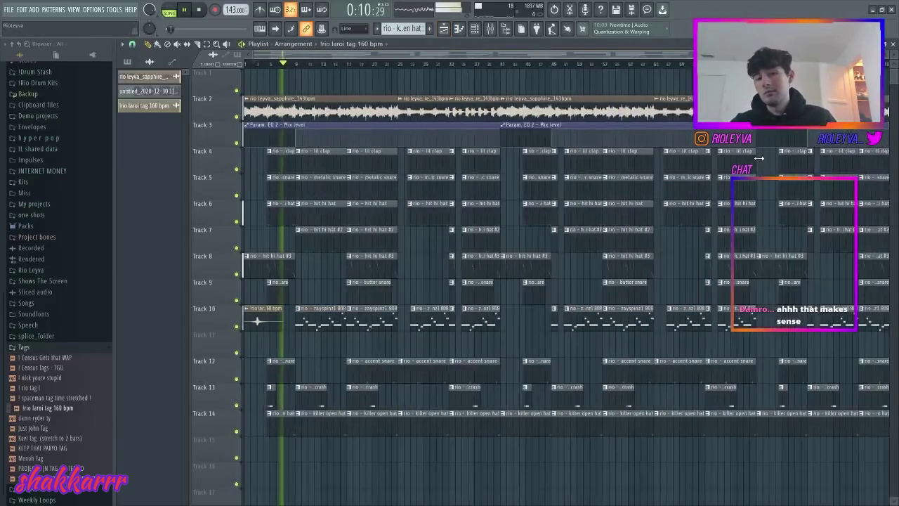
Step: Slightly lower the volume faders of the hi hat sauce and hi hat mixer tracks during playback
left_click(490, 28)
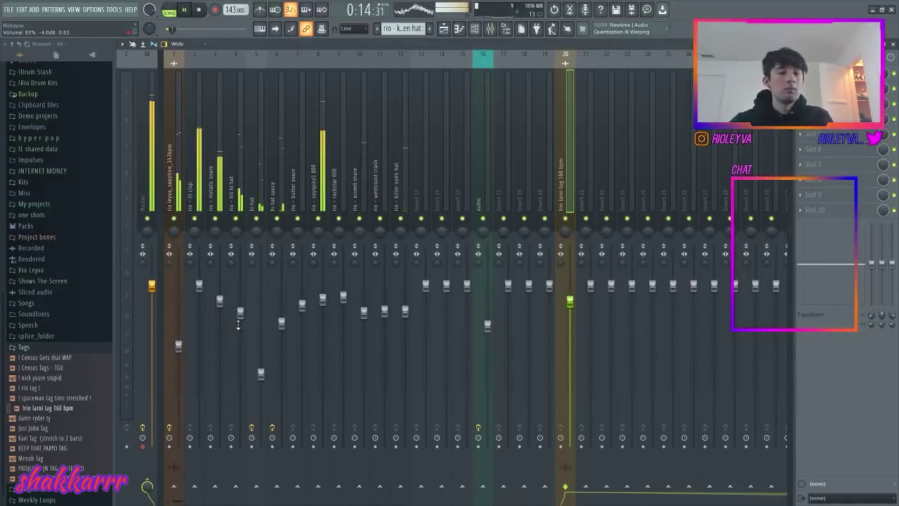
left_click(281, 323)
left_click_drag(281, 323, 281, 331)
left_click_drag(260, 373, 260, 381)
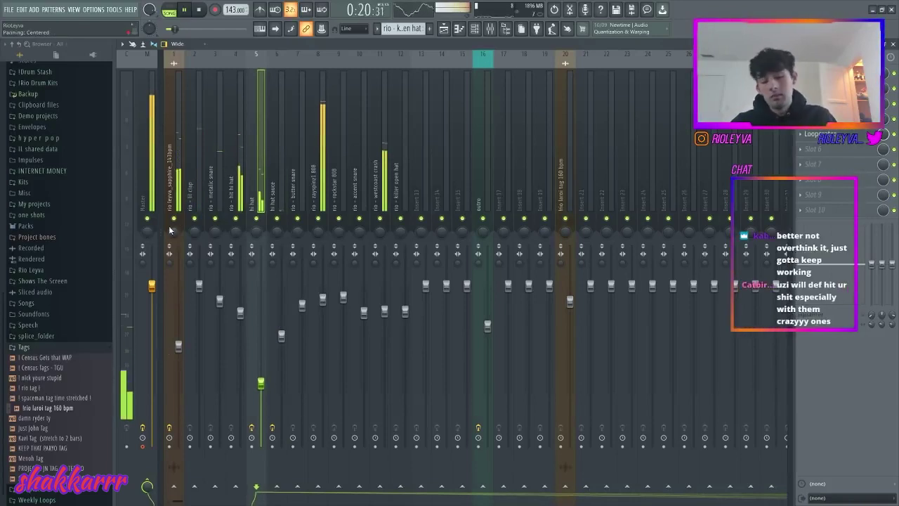
Step: Start saving the project and browse to the Stems folder under Beats, 2020, 12 - December
key("ctrl+s")
left_click(80, 24)
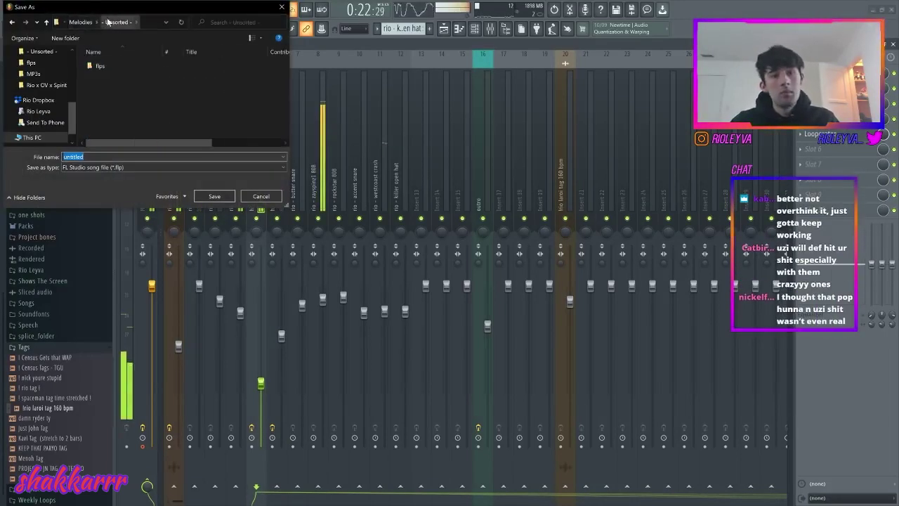
left_click(75, 23)
left_click(76, 23)
double_click(138, 68)
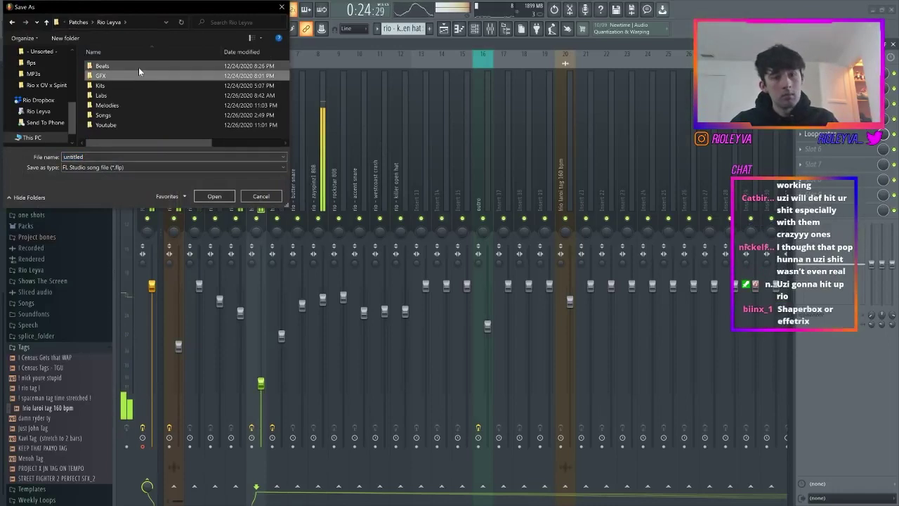
double_click(130, 75)
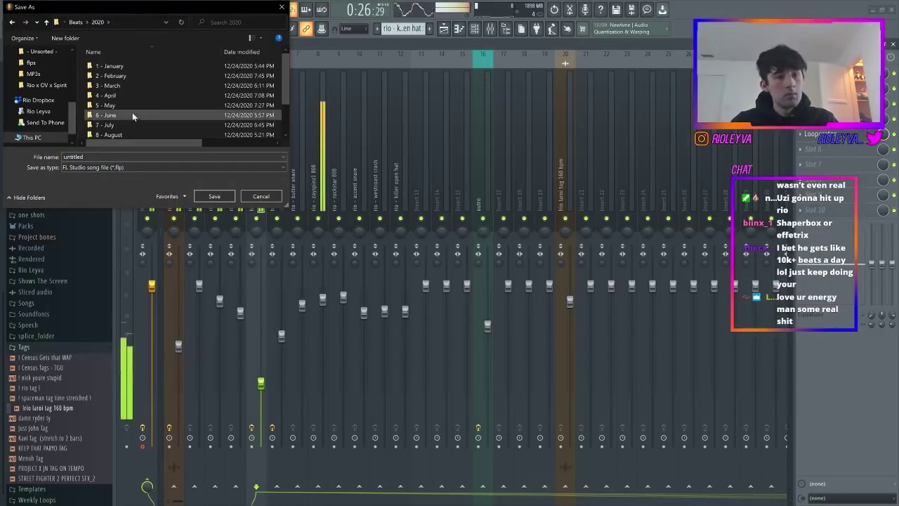
scroll(135, 130, "down", 2)
double_click(137, 133)
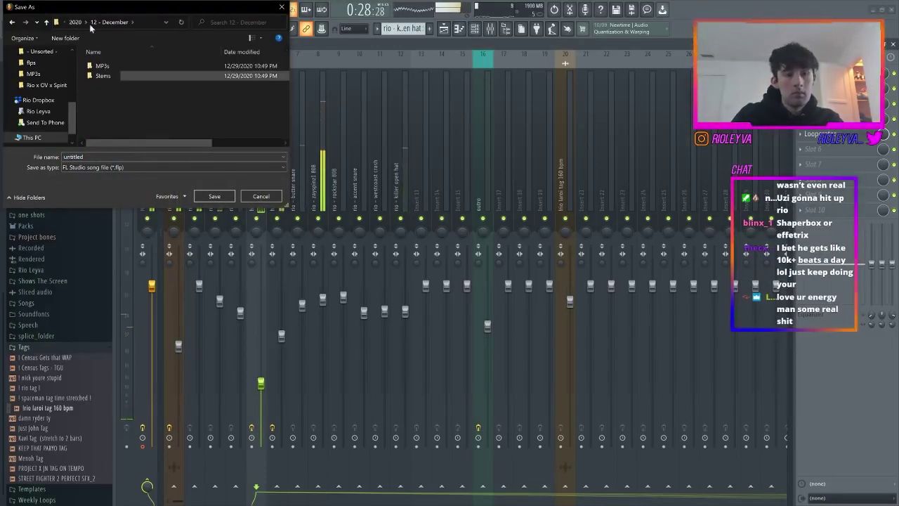
double_click(140, 76)
Step: Create a new folder named "Rio - Luv 143 BPM" in Stems and sort the folder list by name
key("ctrl+shift+n")
type("Rio - ")
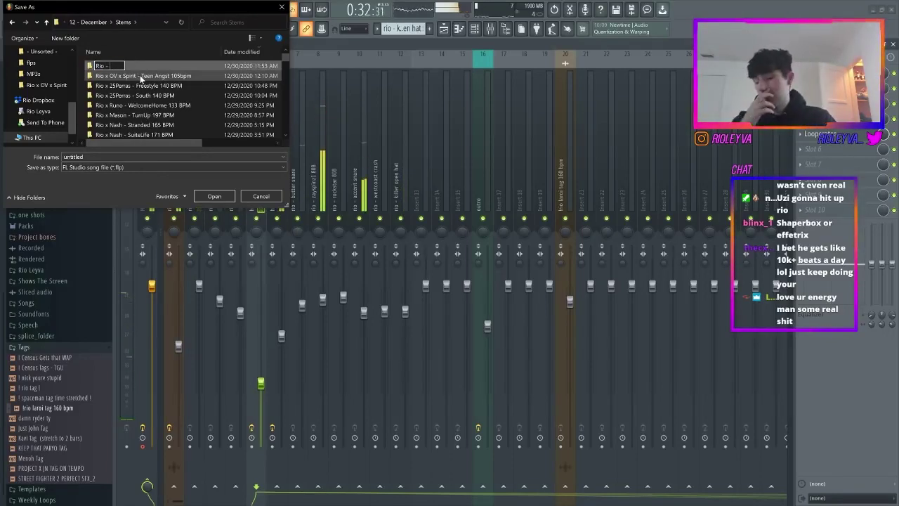
type("Luv")
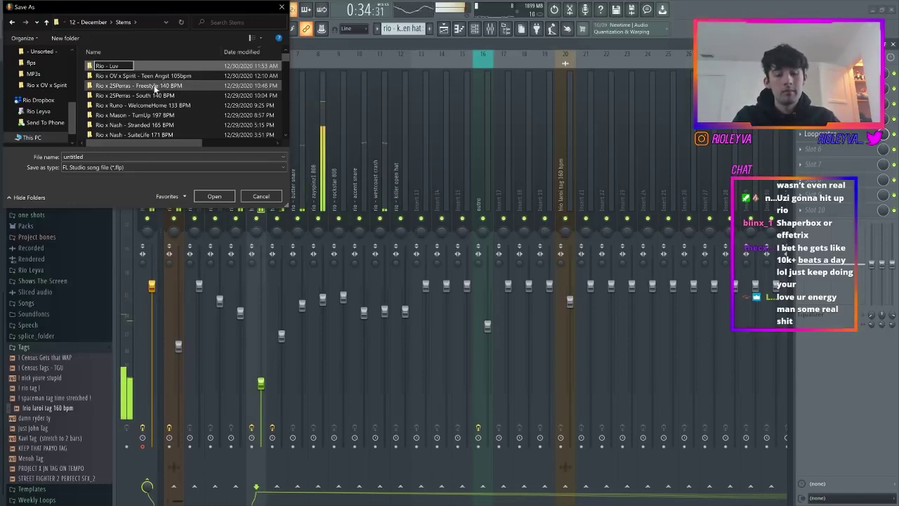
left_click_drag(133, 12, 476, 125)
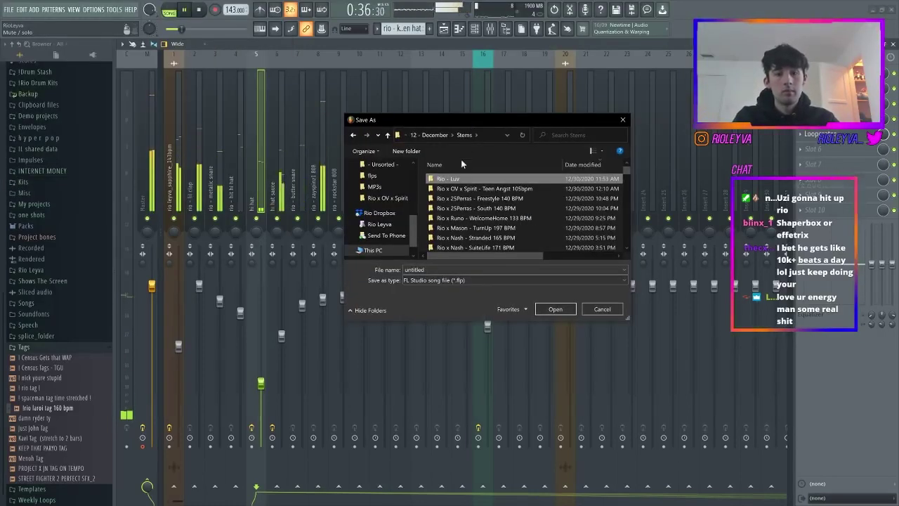
left_click(455, 180)
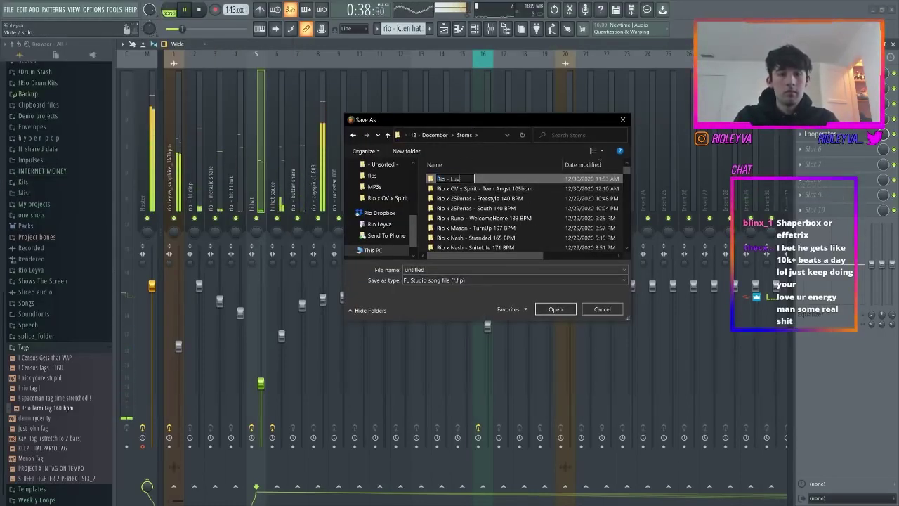
type("143 BPM")
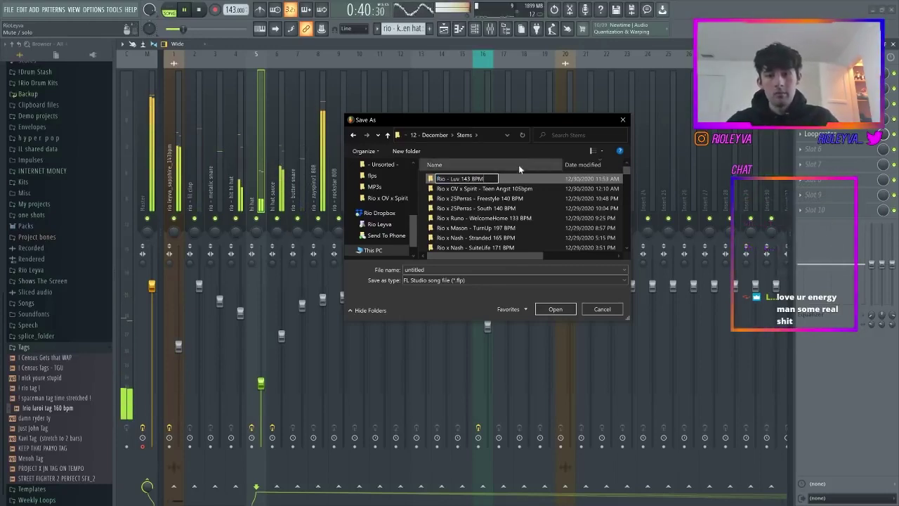
left_click(527, 163)
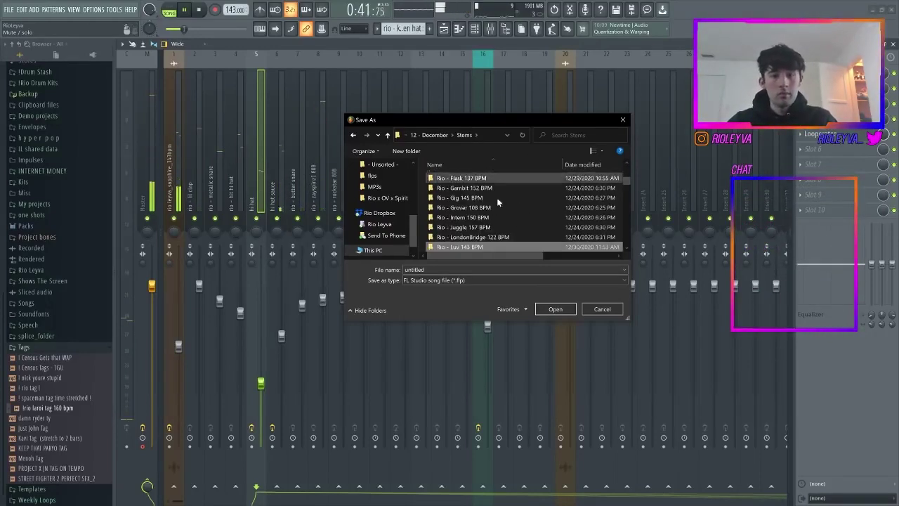
Step: Save the project as "Rio - Luv 143 BPM" inside the new folder of the same name and stop playback
double_click(497, 239)
left_click(445, 270)
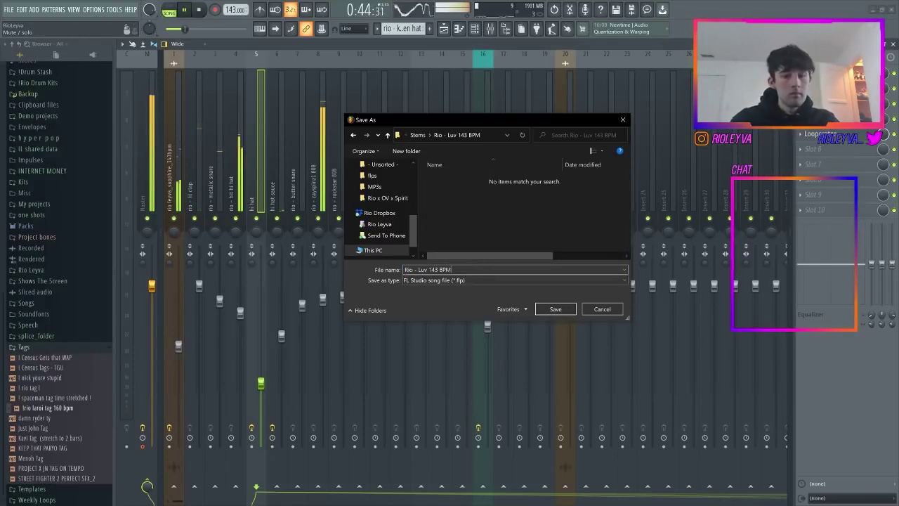
key("Return")
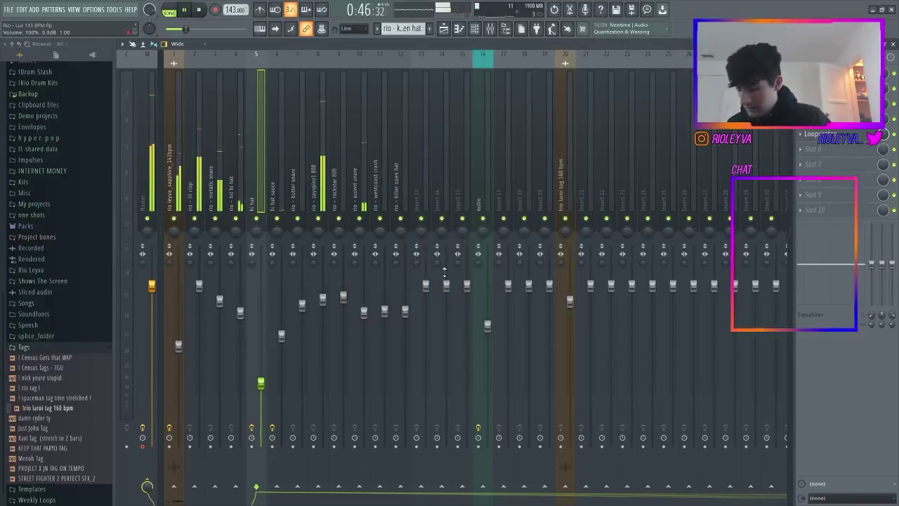
key("space")
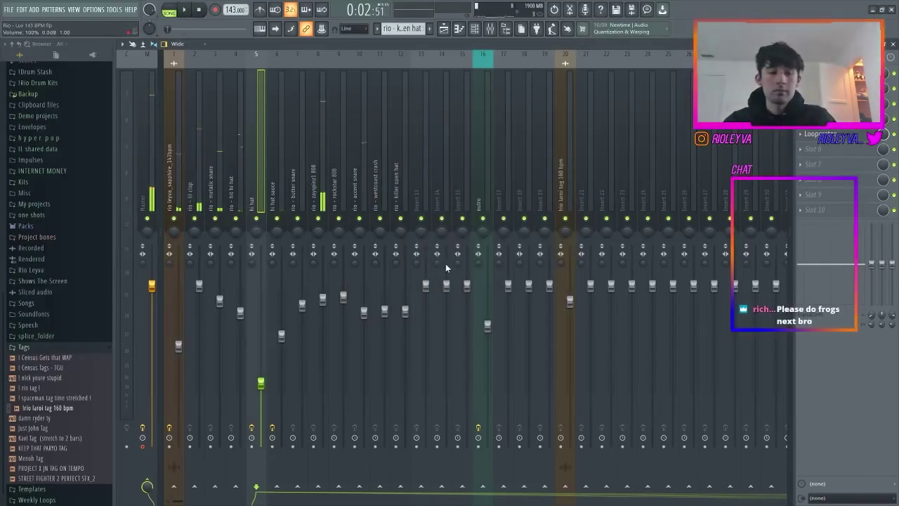
Step: Export the song as a WAV file, accepting the proposed file name, and start the render
key("ctrl+r")
key("Return")
left_click(452, 307)
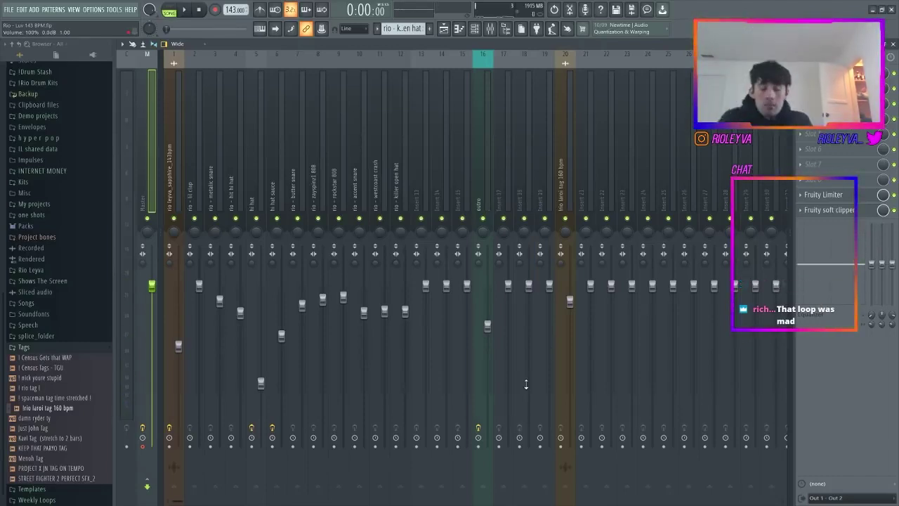
Step: Begin an MP3 export of the song and go up to the Stems folder to choose its destination
key("ctrl+shift+r")
left_click(418, 135)
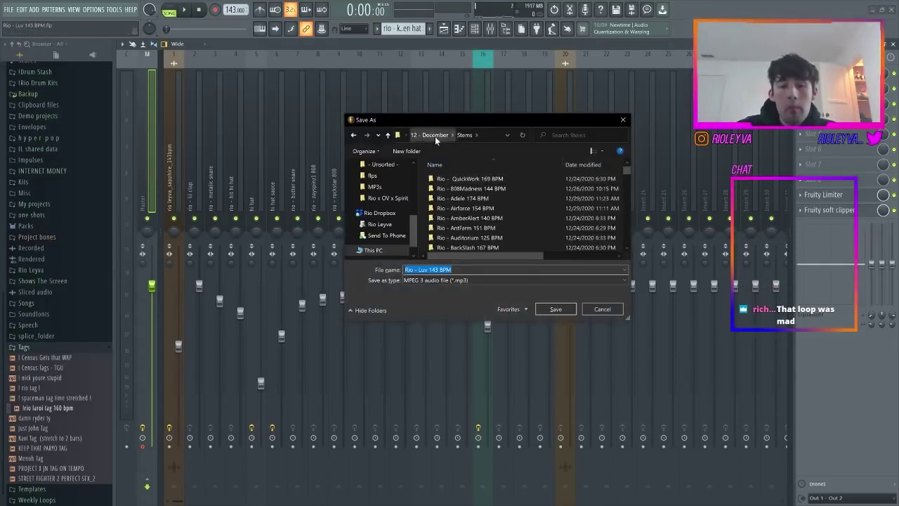